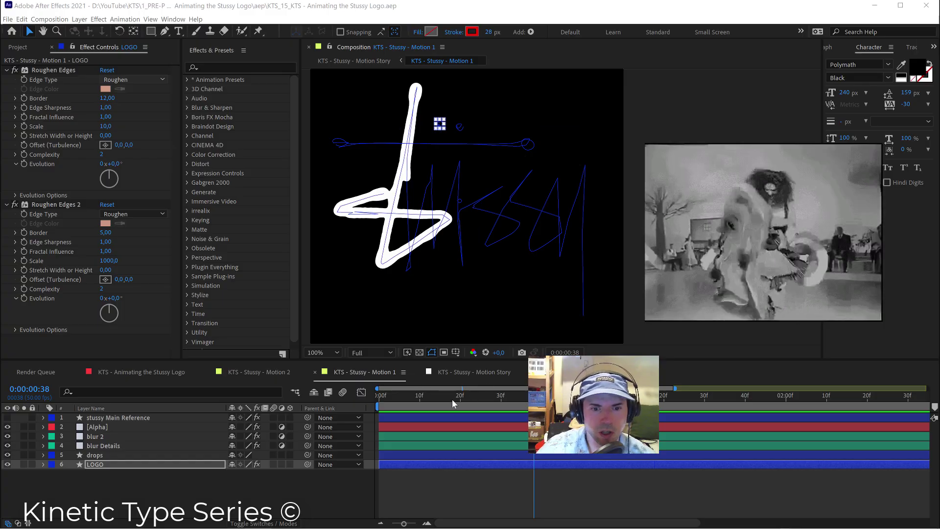
Step: Inspect the shape groups, trim paths and effects inside the LOGO layer of the Motion 1 composition at 0:00:00:37
mouse_move(452, 399)
mouse_down()
mouse_move(395, 398)
mouse_move(529, 407)
mouse_up()
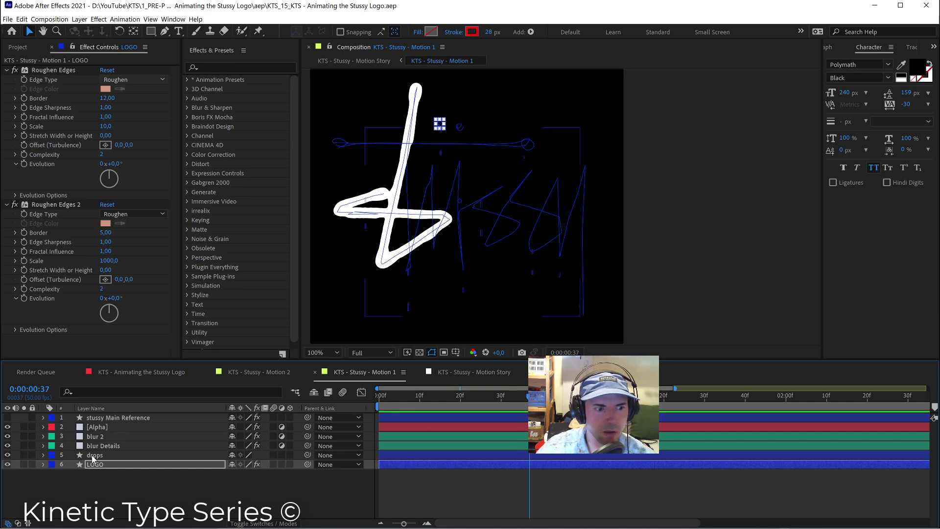
click(43, 464)
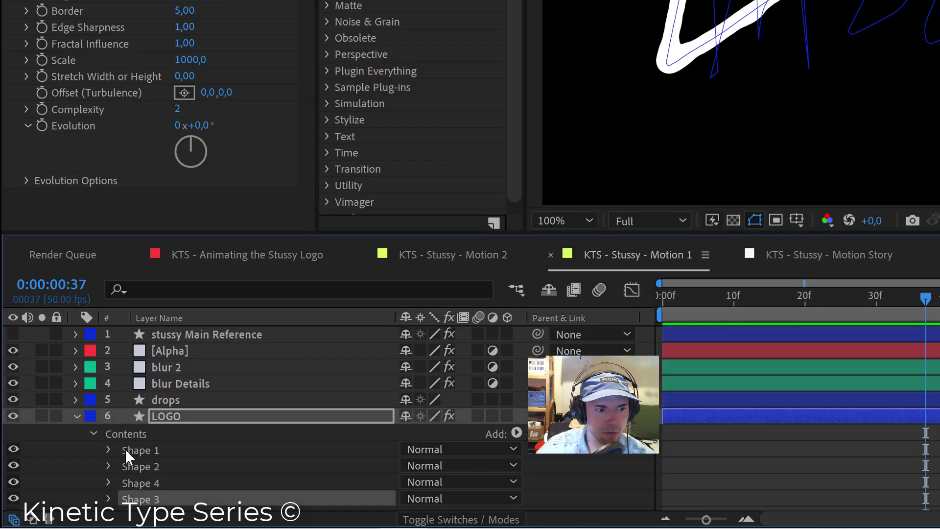
scroll(72, 483, down, 3)
click(82, 476)
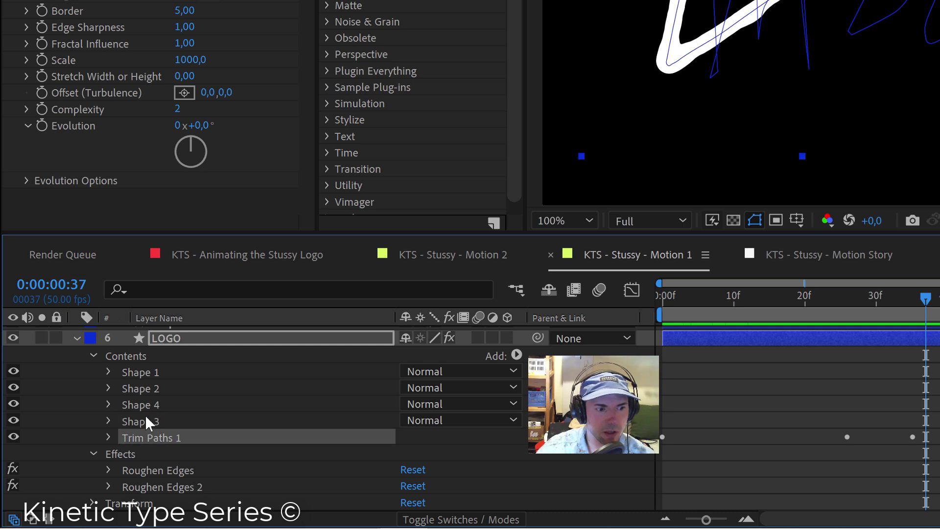
click(145, 421)
click(145, 405)
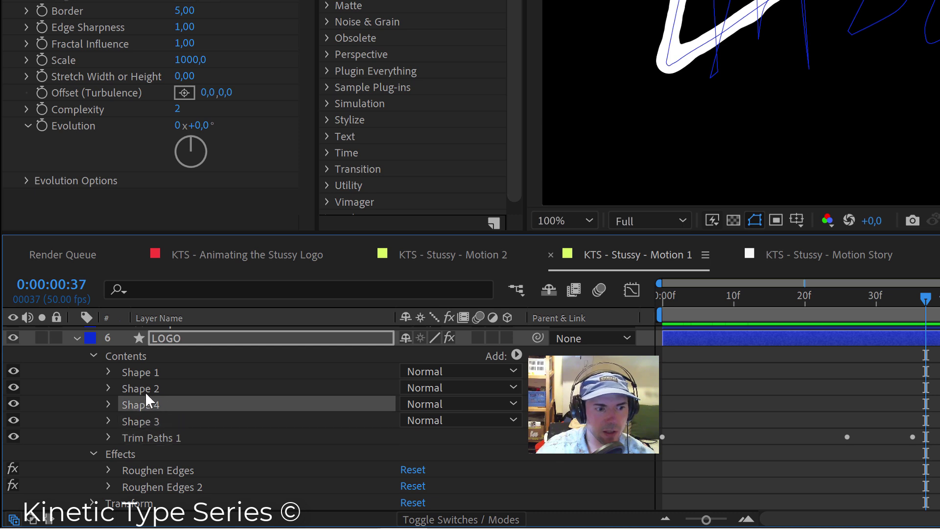
click(145, 389)
click(145, 372)
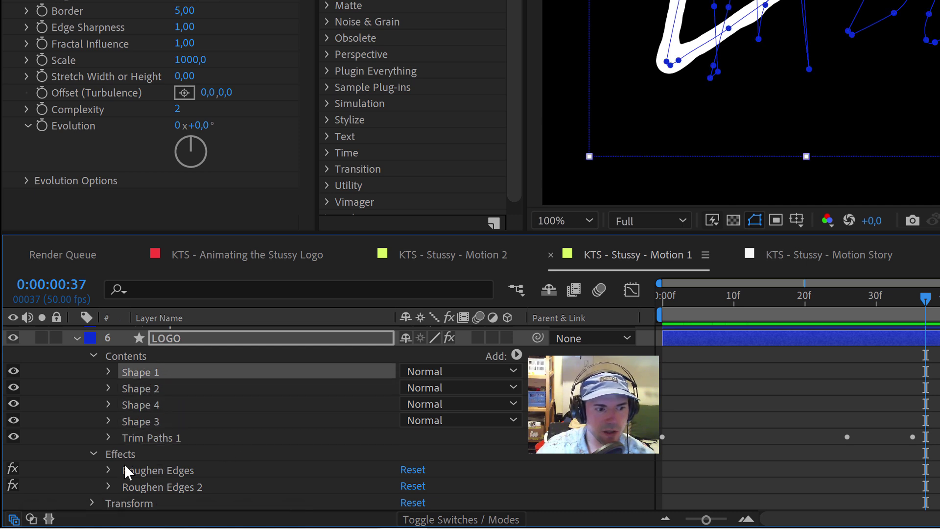
scroll(144, 446, up, 2)
scroll(143, 445, down, 2)
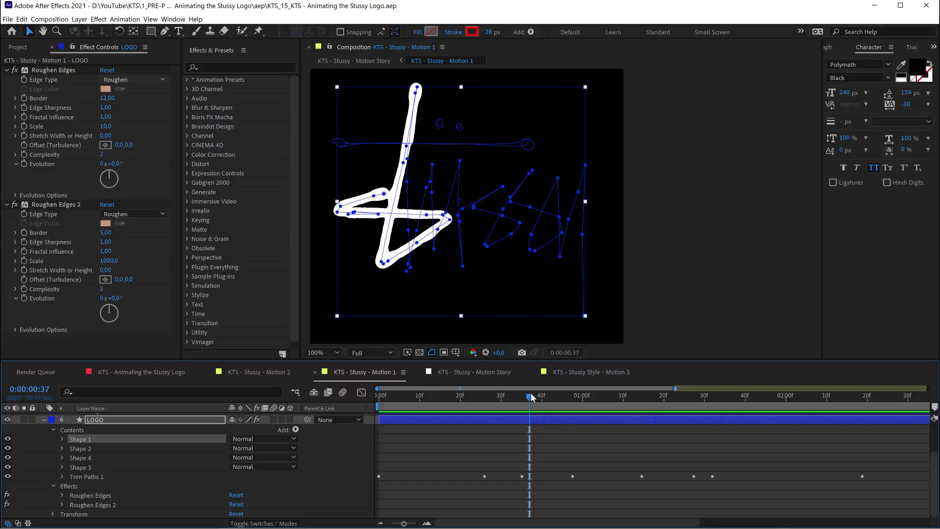
Step: Examine the LOGO layer's stroke paths up close at 0:00:00:44, and collapse the layer's properties
drag(530, 397, 558, 397)
key(h)
key(period)
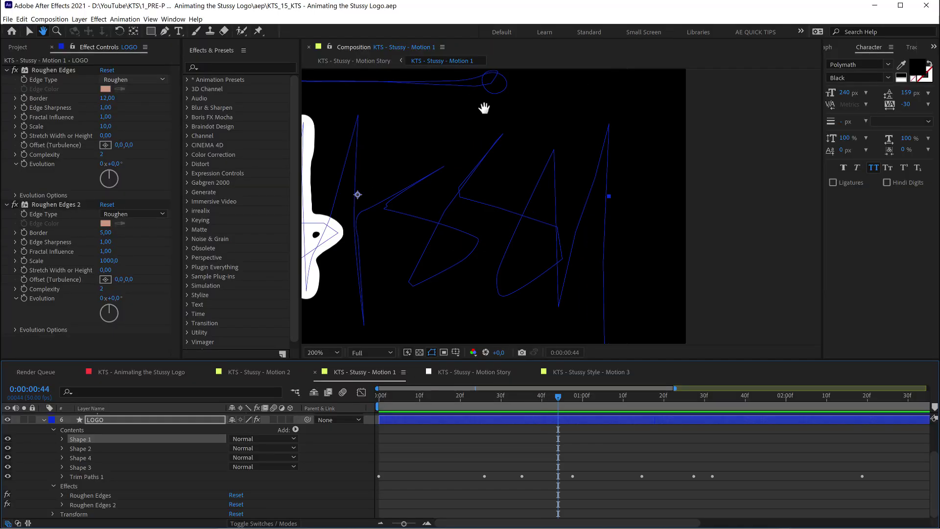
key(period)
drag(457, 111, 581, 264)
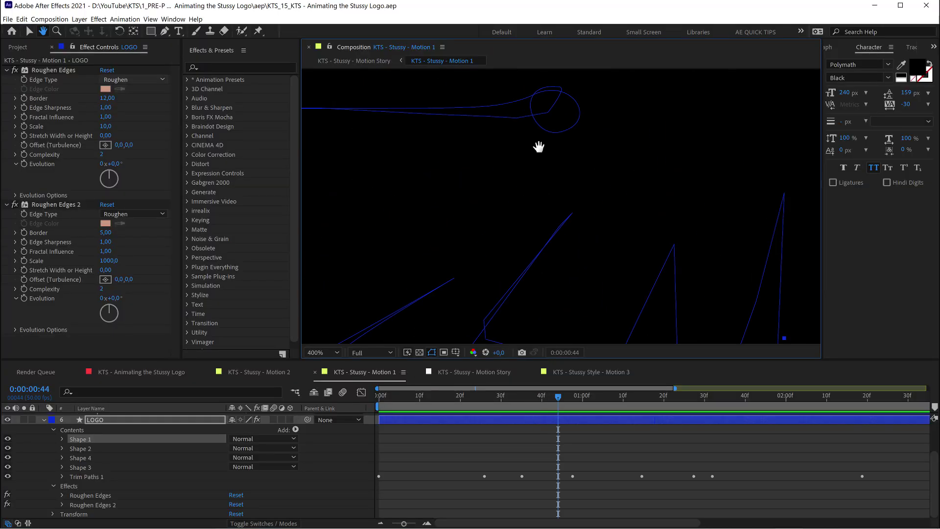
key(v)
scroll(530, 195, down, 3)
scroll(530, 195, up, 1)
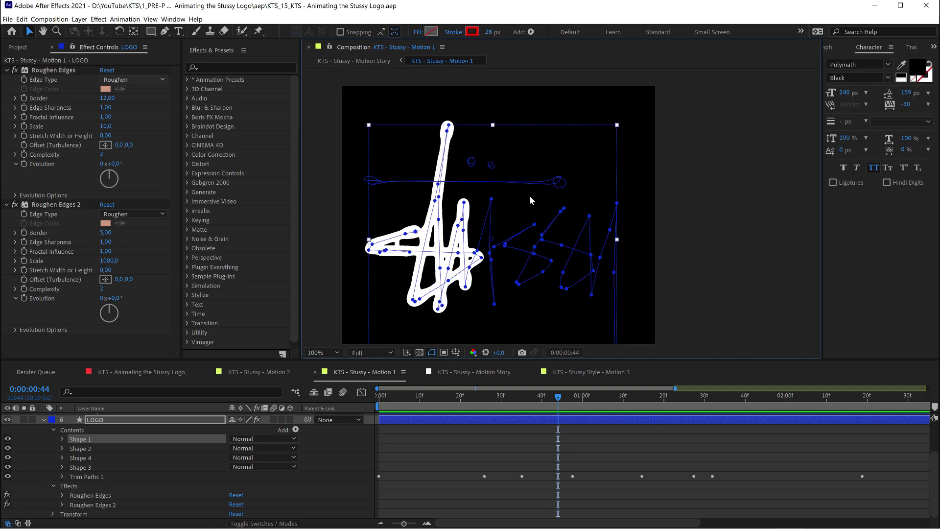
key(h)
drag(448, 240, 485, 212)
key(v)
scroll(51, 468, up, 2)
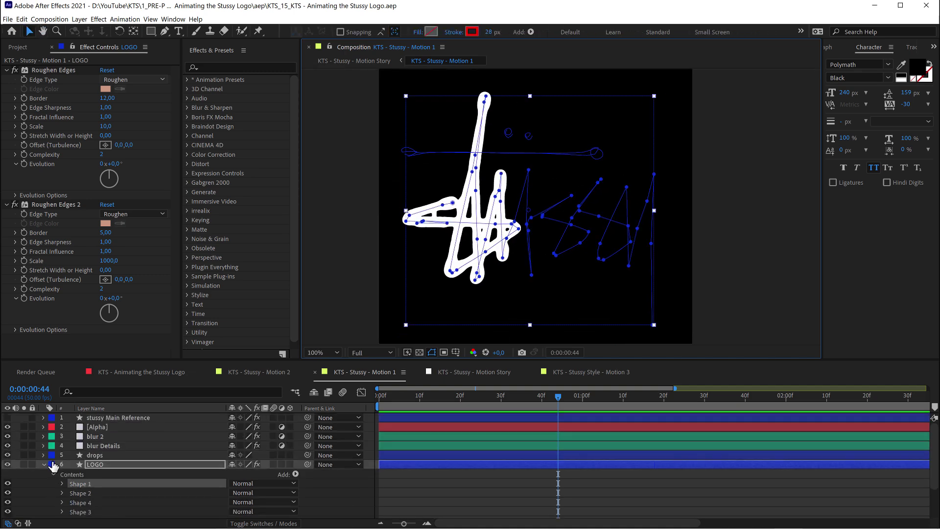
click(43, 464)
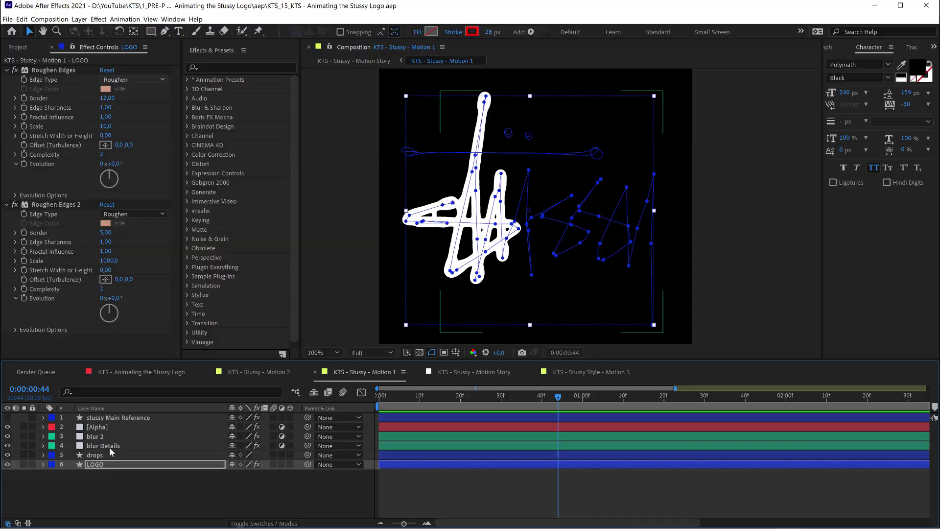
Step: Review the blur Details, blur 2, drops and Alpha layers, previewing the logo at 0:00:01:47
click(109, 446)
click(108, 436)
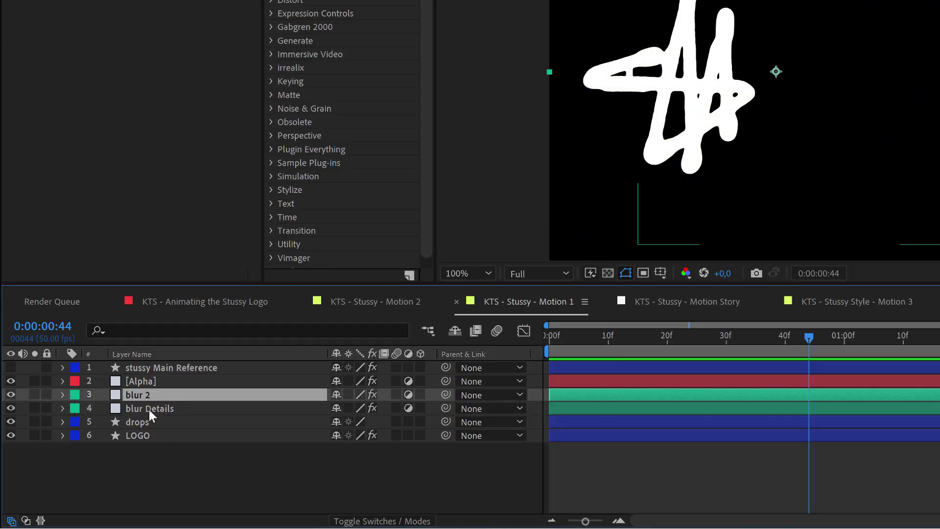
click(142, 422)
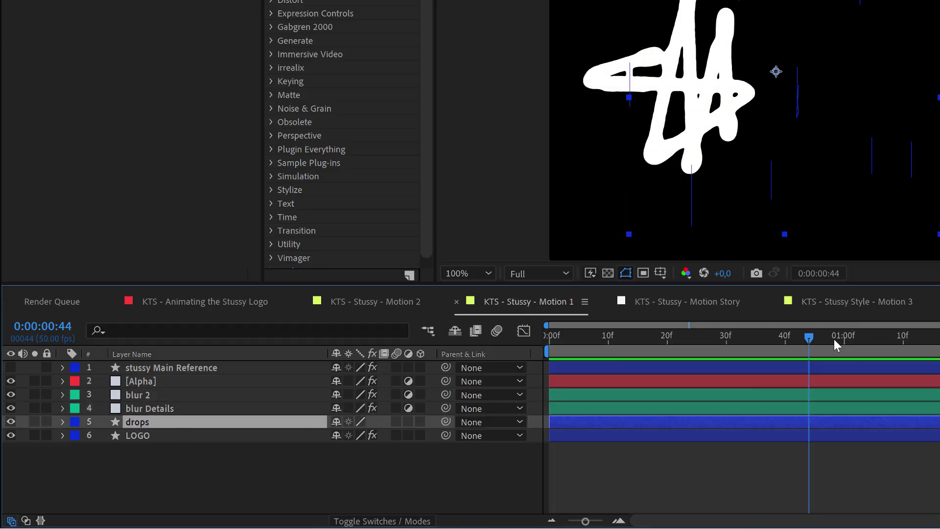
drag(834, 339, 848, 340)
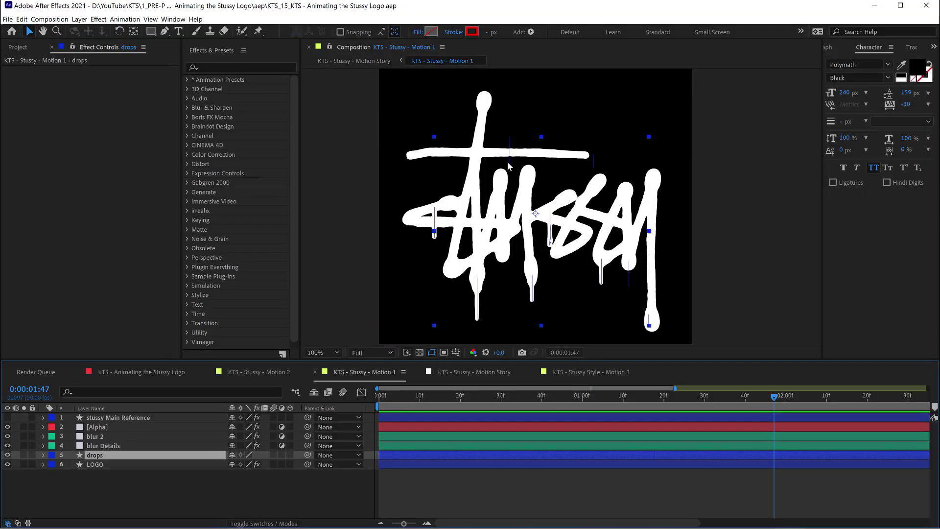
click(101, 426)
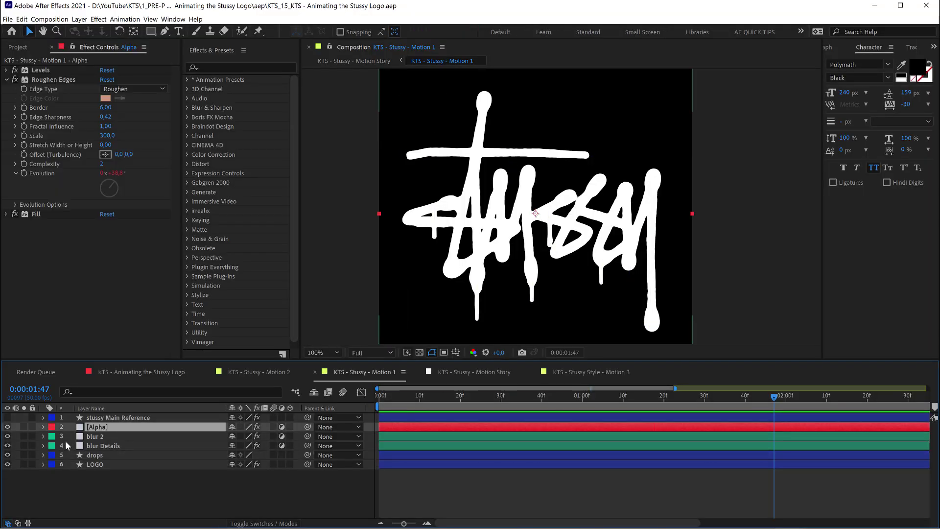
Step: Make the stussy Main Reference layer visible and reveal its Opacity property
click(8, 417)
click(160, 420)
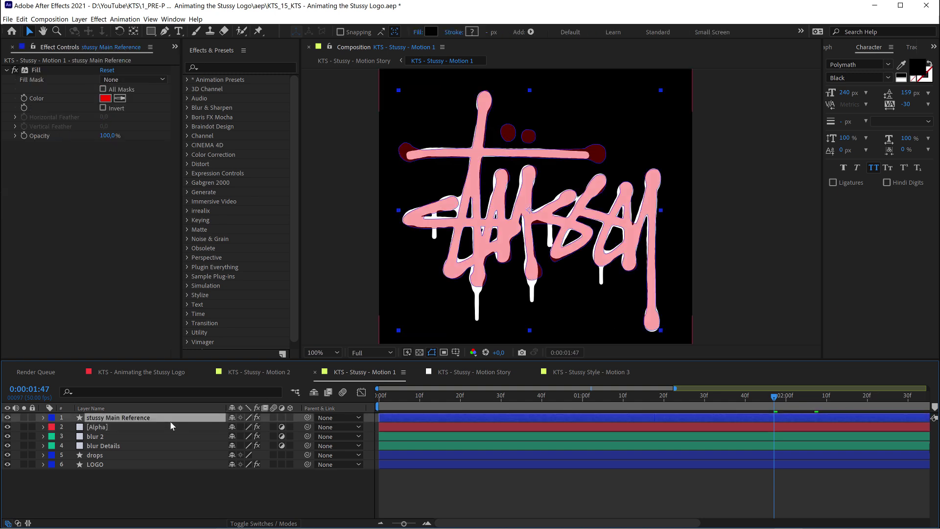
key(t)
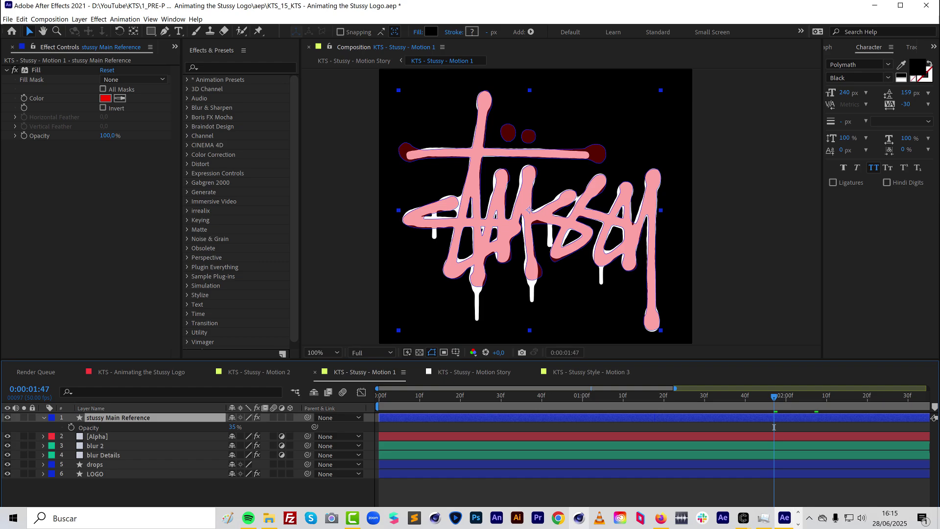
Step: Switch to Firefox, play the Stüssy pronunciation video from about 0:25, and return to After Effects
click(662, 520)
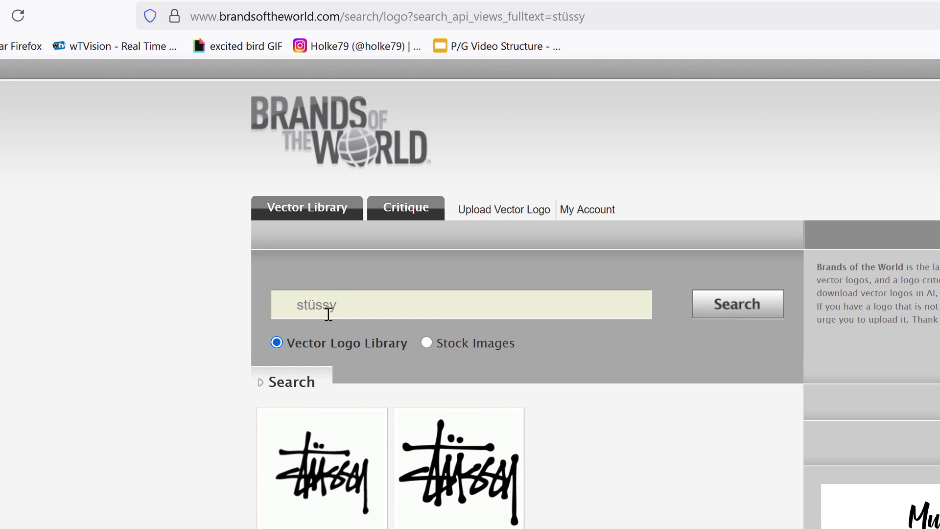
click(208, 12)
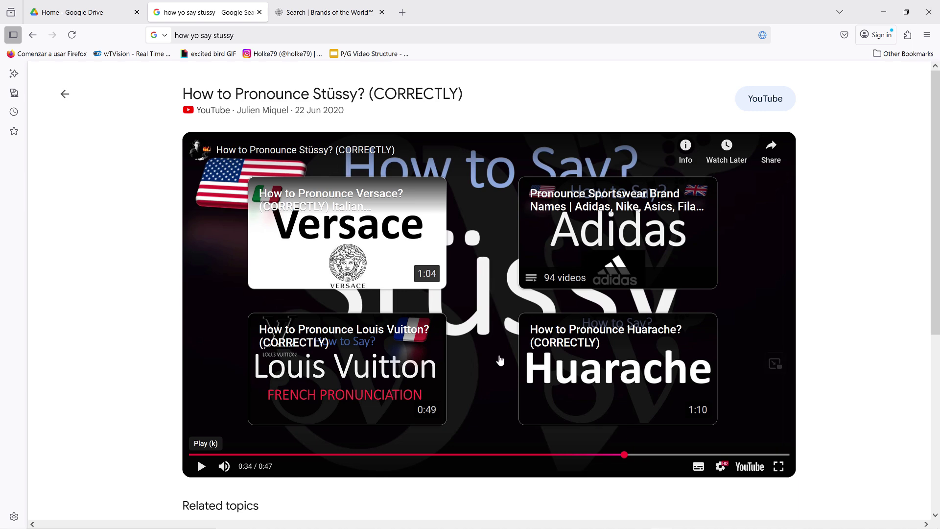
click(515, 455)
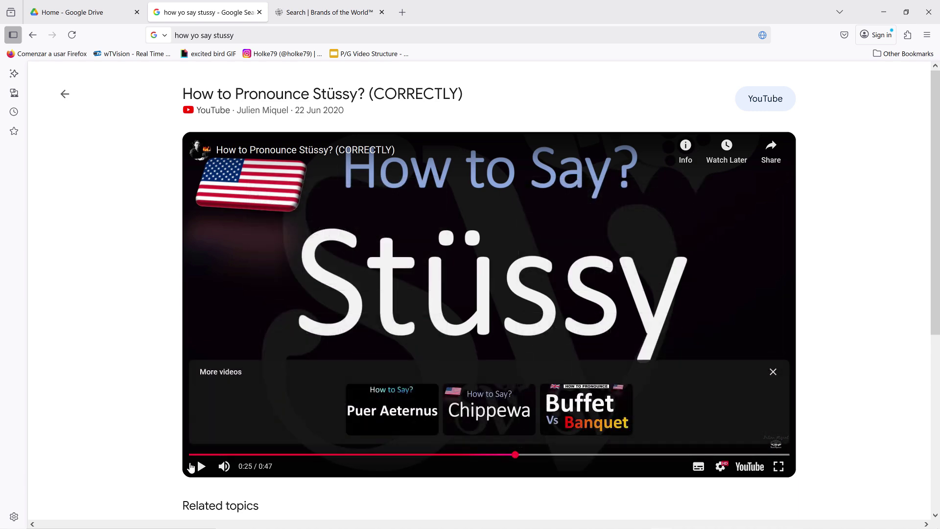
click(201, 466)
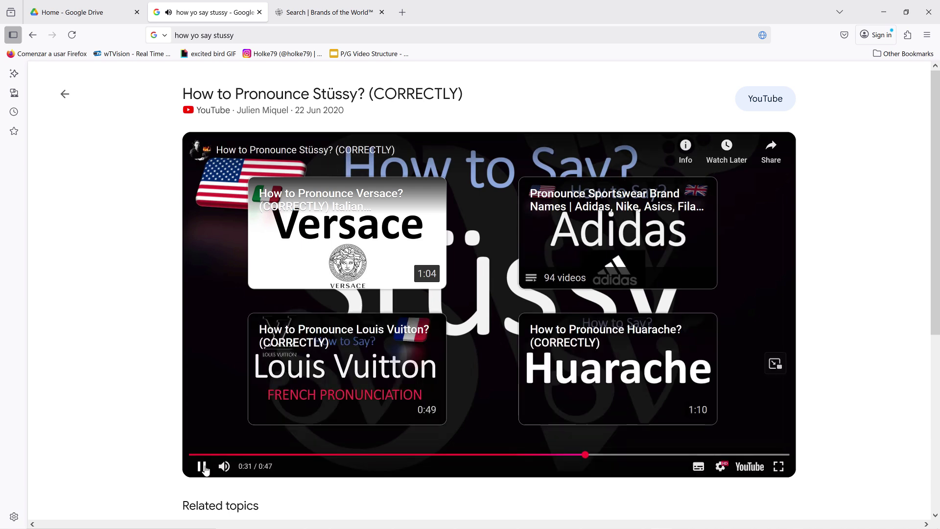
click(881, 13)
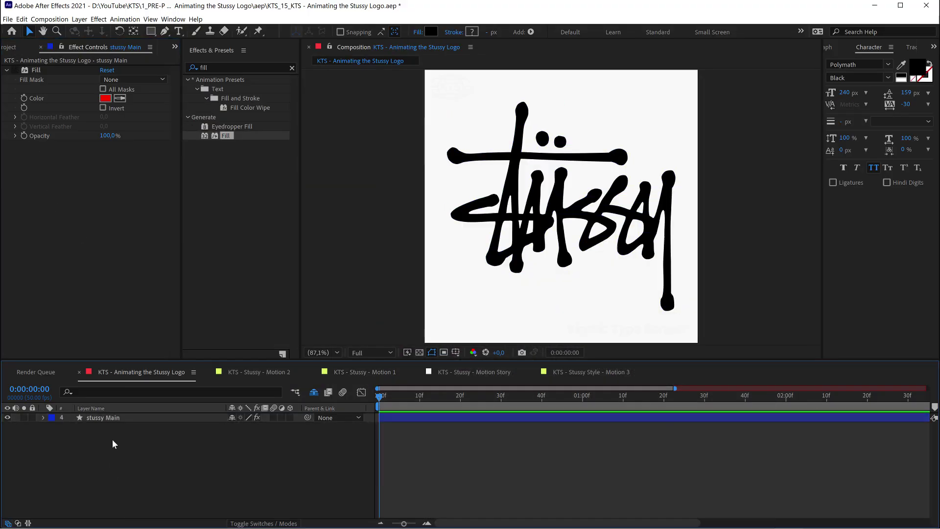
Step: Enable the red Fill effect on the stussy Main layer and deselect the layer
click(102, 417)
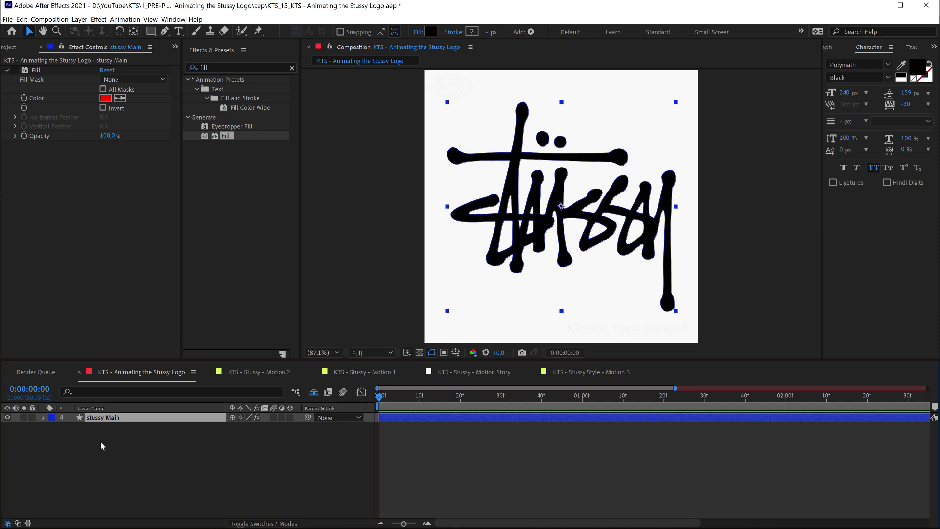
click(15, 70)
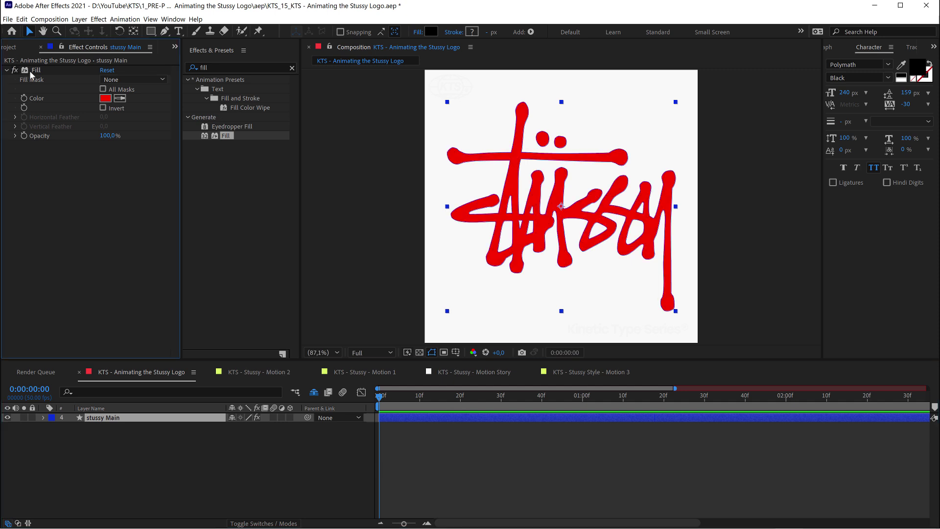
click(34, 71)
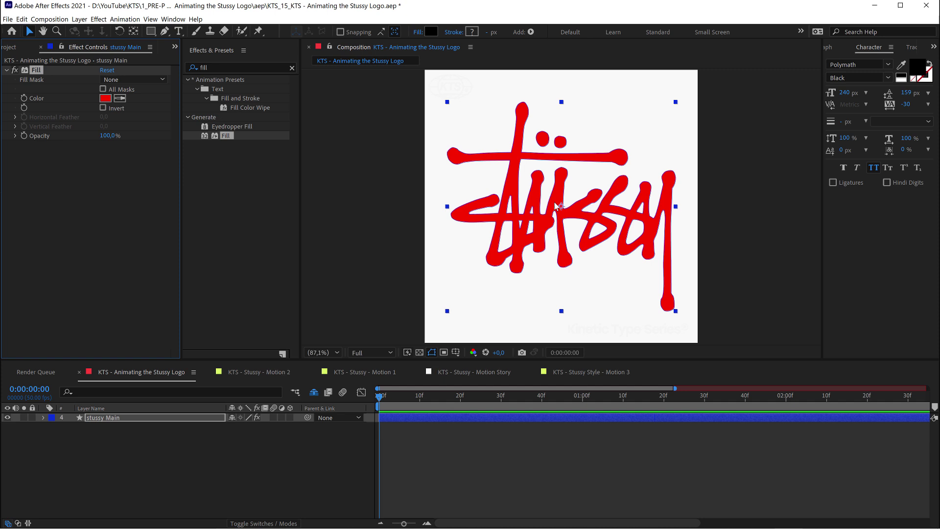
click(452, 492)
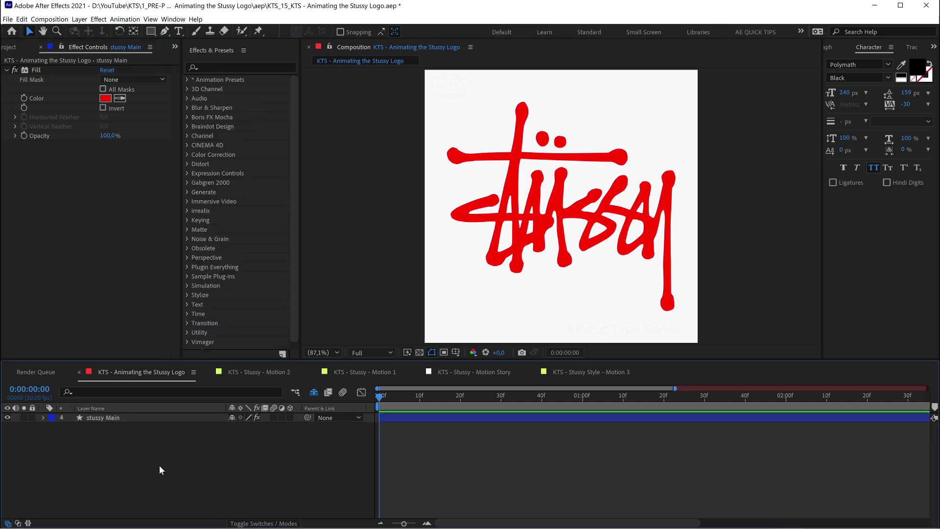
Step: Activate the Pen tool and examine the red reference logo's letter strokes up close for tracing
scroll(500, 176, up, 3)
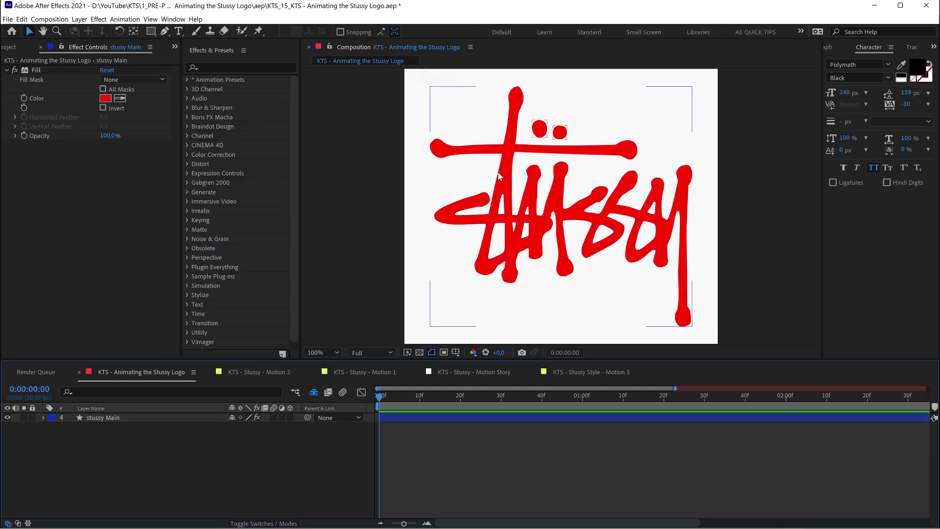
drag(472, 122, 525, 231)
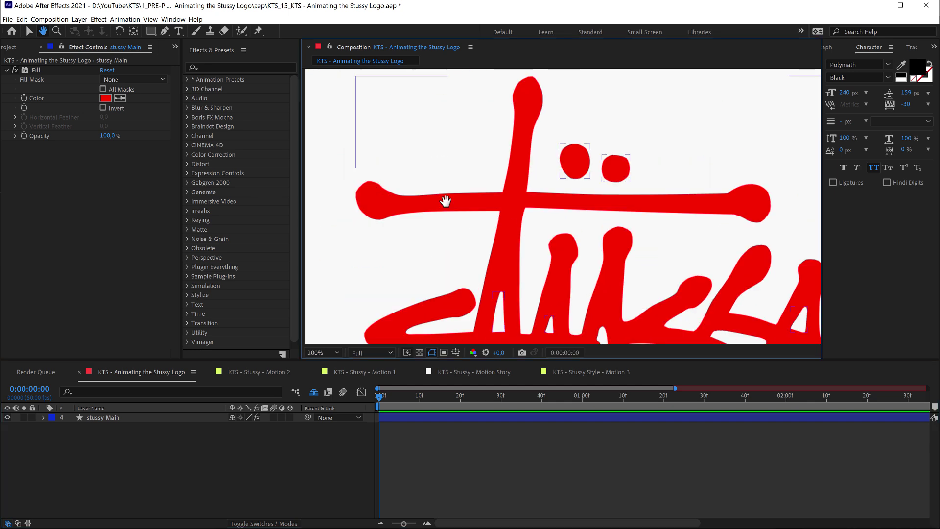
click(164, 31)
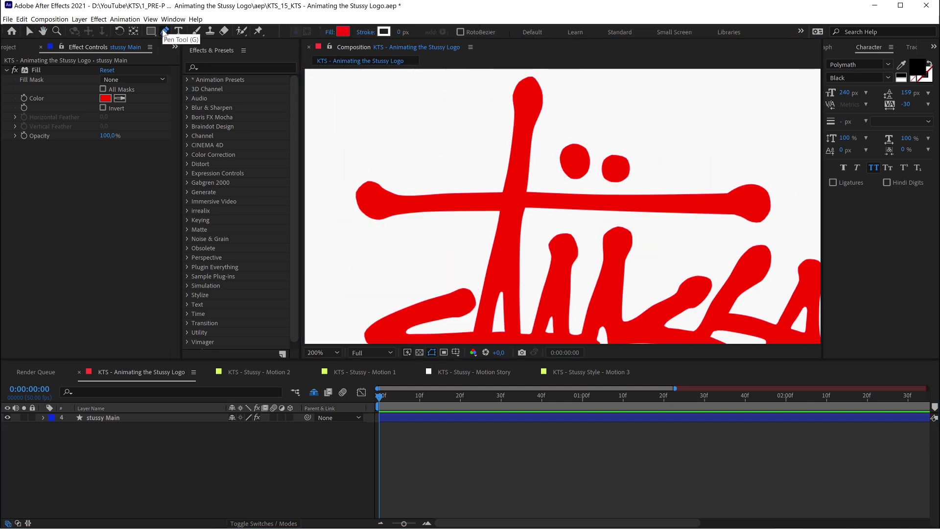
key(space)
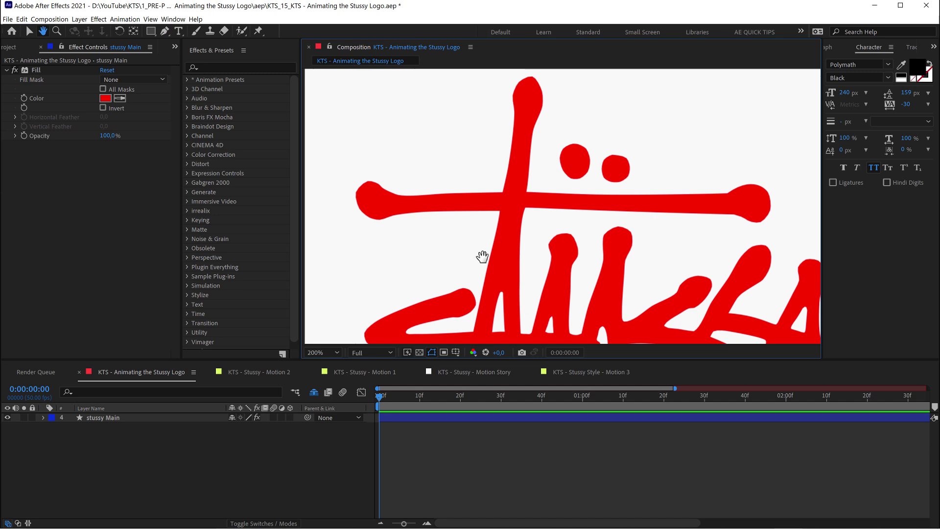
drag(483, 256, 465, 142)
scroll(478, 150, down, 1)
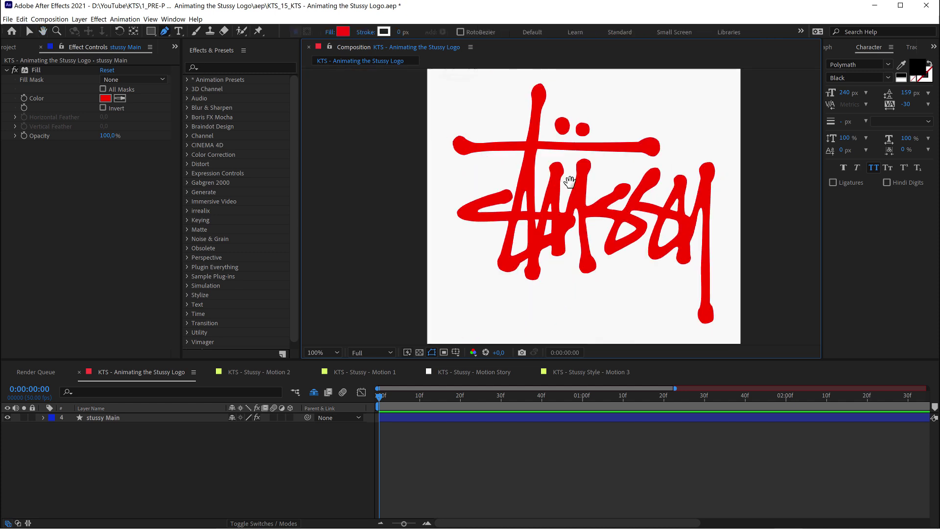
key(space)
drag(525, 217, 502, 222)
key(period)
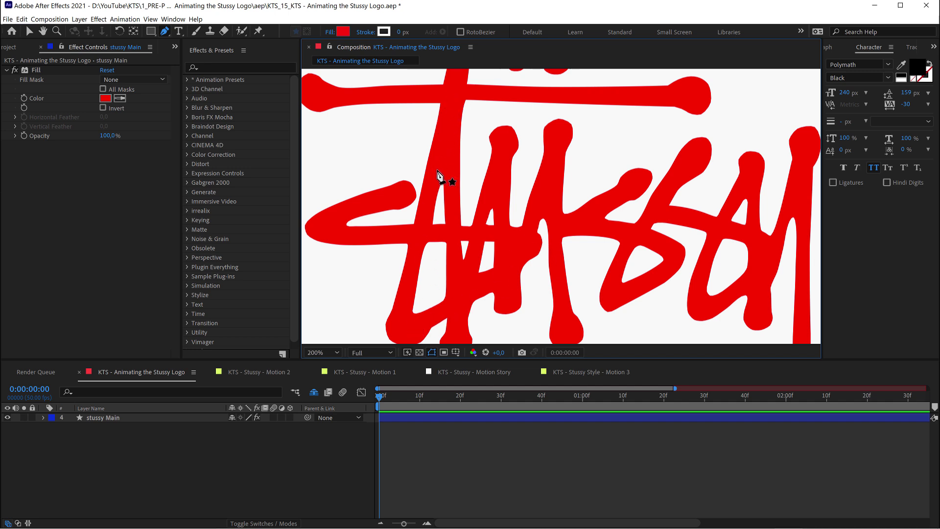
key(comma)
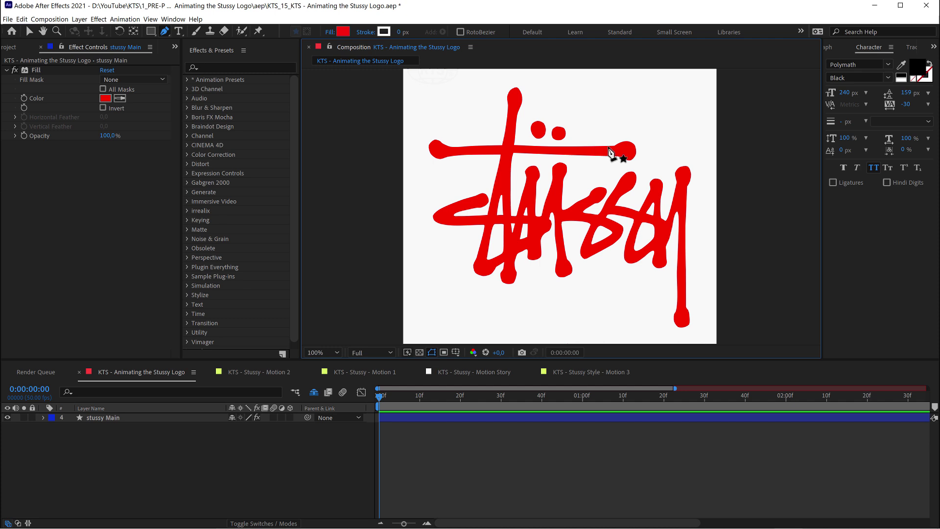
key(period)
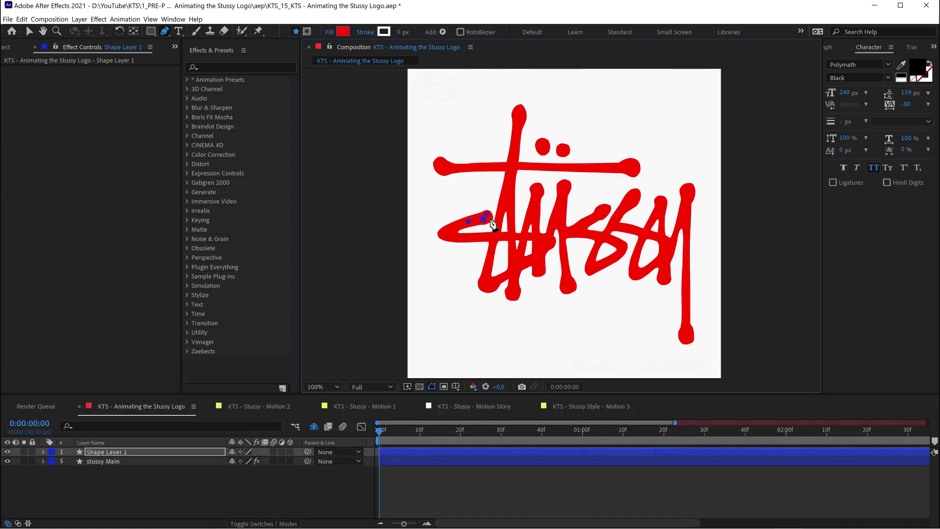
Step: Set the stroke colour of the traced path in Shape Layer 1 to blue, hex 0011FF
click(385, 32)
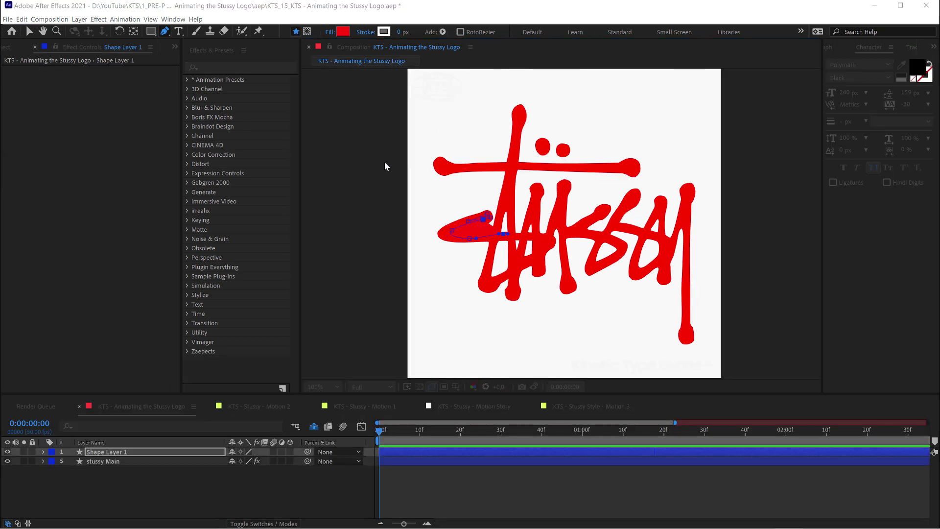
click(191, 326)
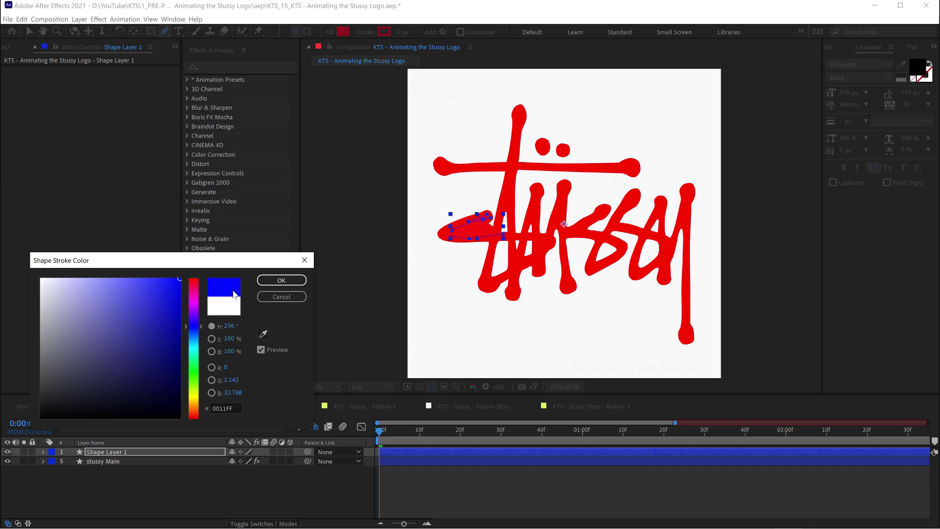
click(282, 280)
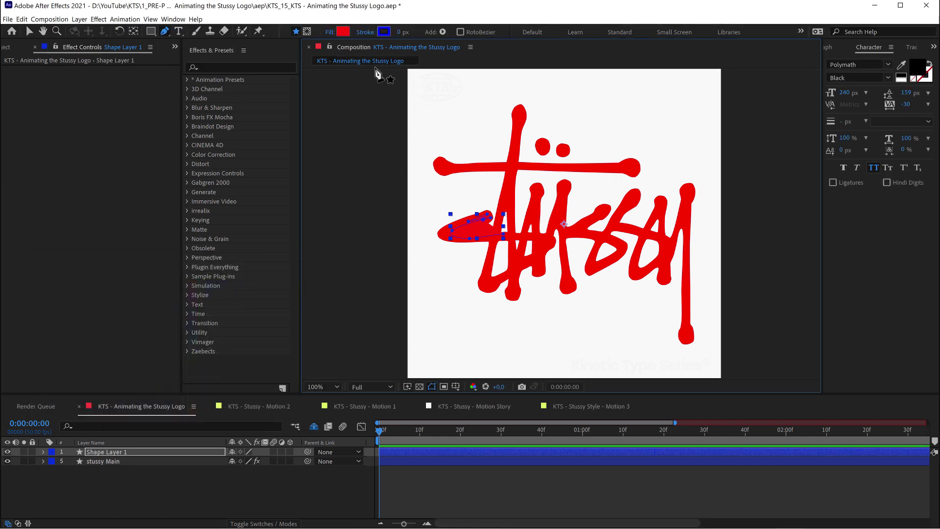
Step: Remove the fill from the traced shape and set its stroke width to 12 px
click(329, 32)
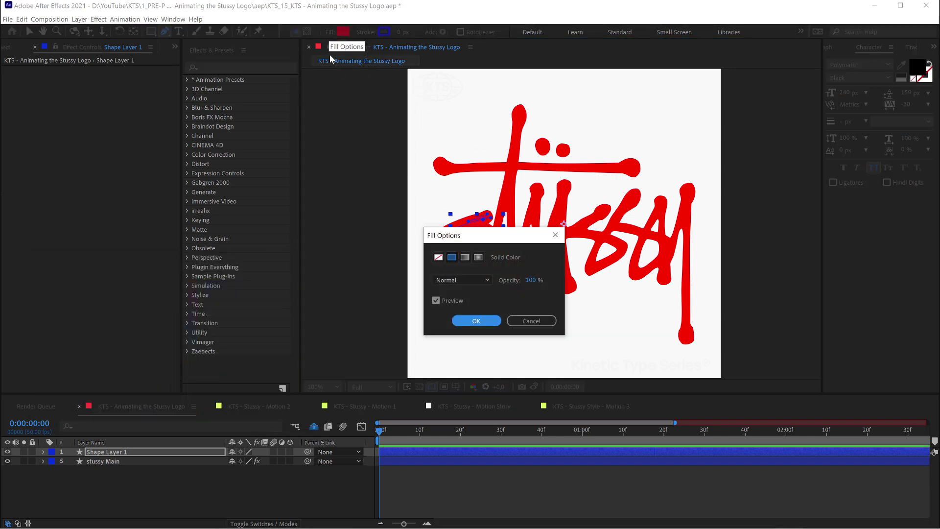
click(438, 257)
click(471, 320)
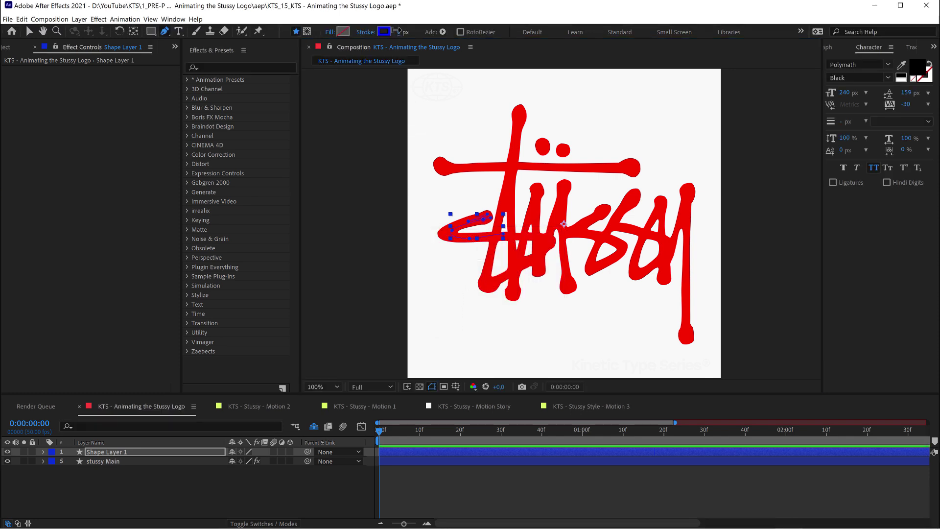
drag(397, 31, 407, 30)
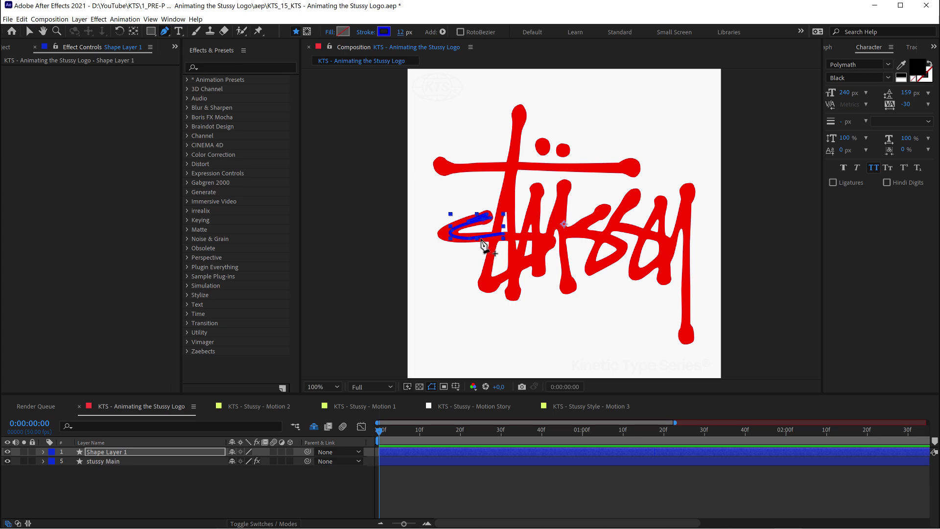
Step: Continue the path along the middle stroke of the large S to the rounded bend where it turns back
scroll(487, 241, up, 3)
scroll(448, 227, down, 1)
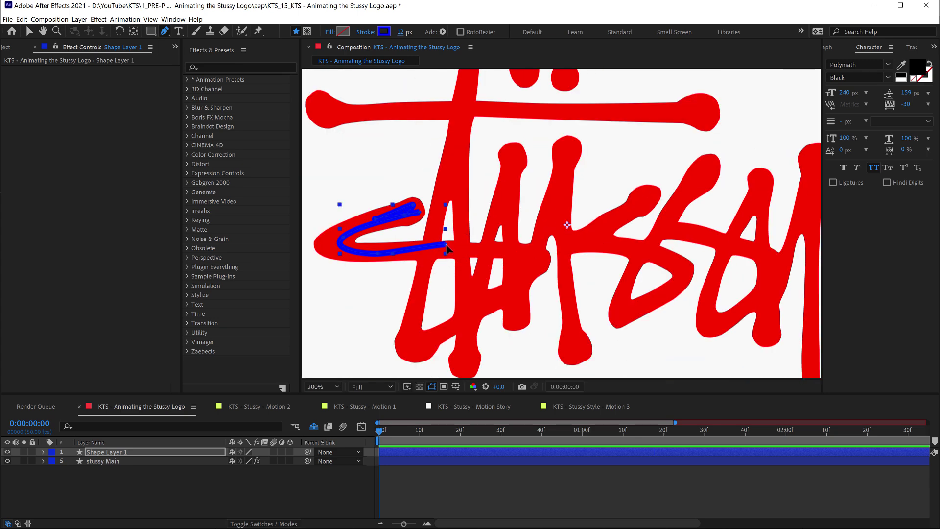
click(445, 243)
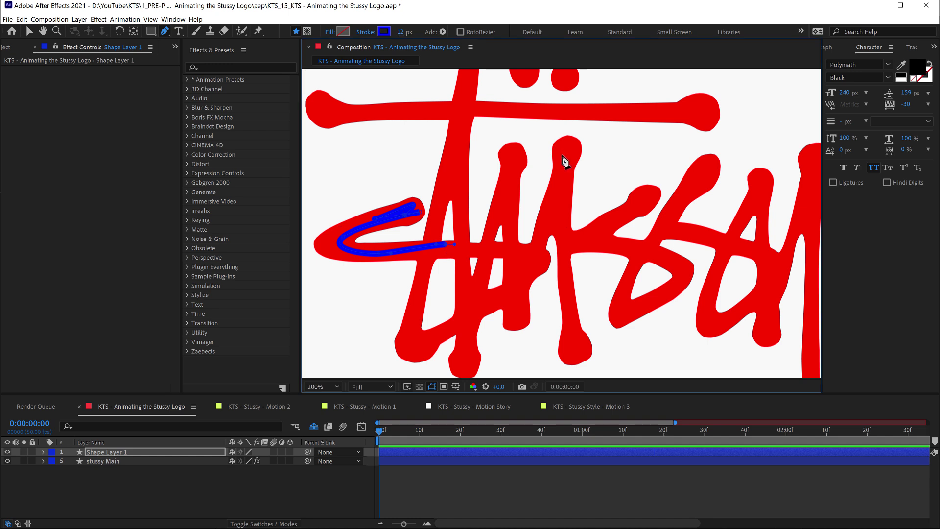
click(533, 252)
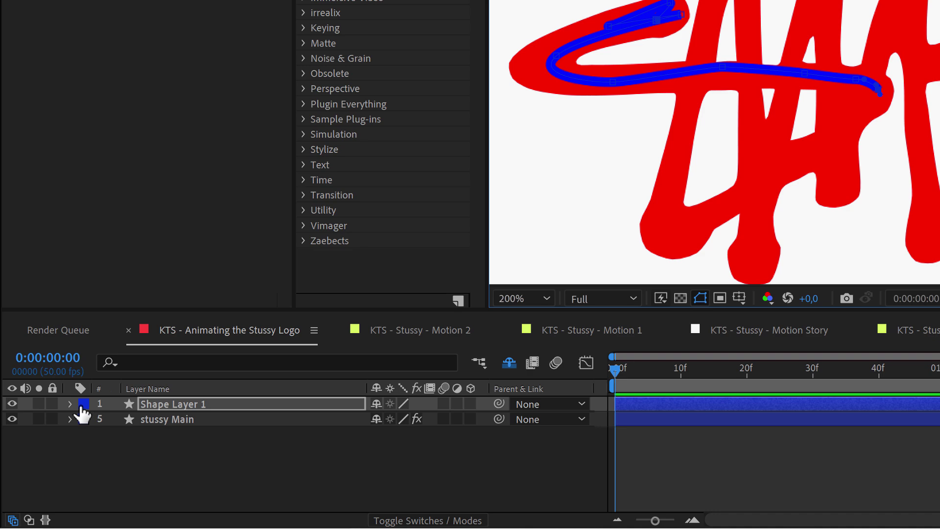
Step: Change the label colour of Shape Layer 1 to Green
click(84, 408)
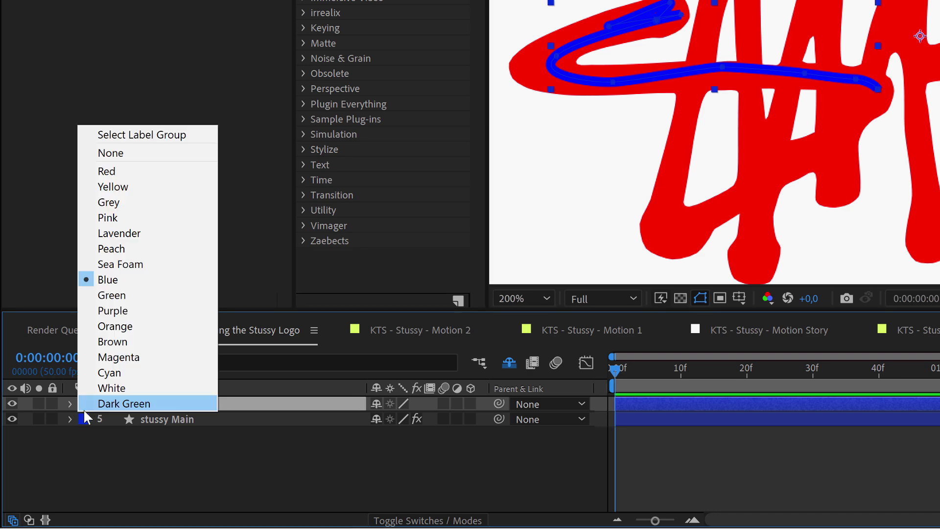
click(113, 297)
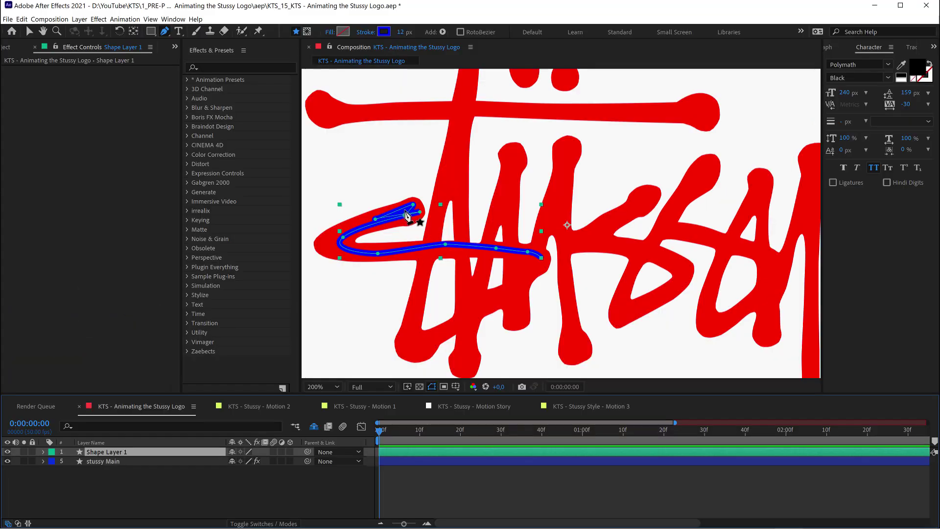
Step: Extend the path around the large S's bend and diagonally down to its lower-left rounded terminal
click(542, 258)
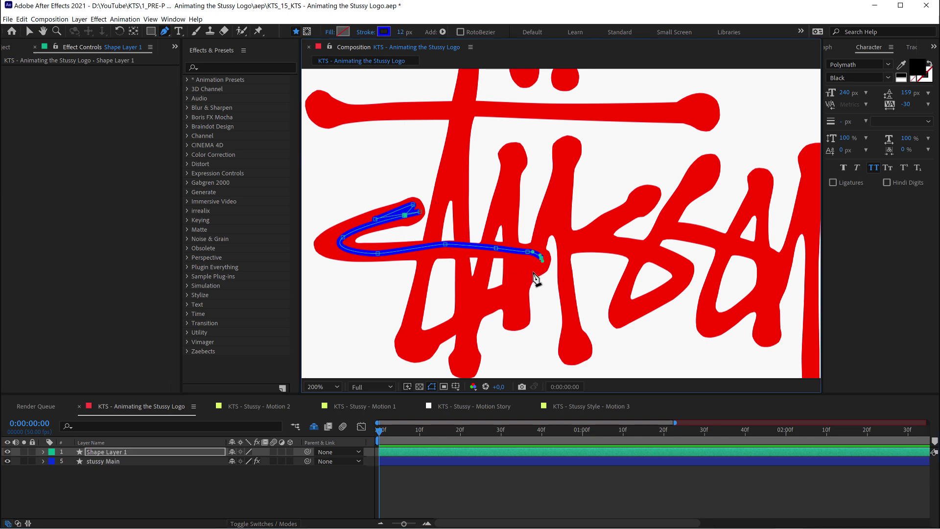
drag(533, 273, 529, 275)
click(450, 324)
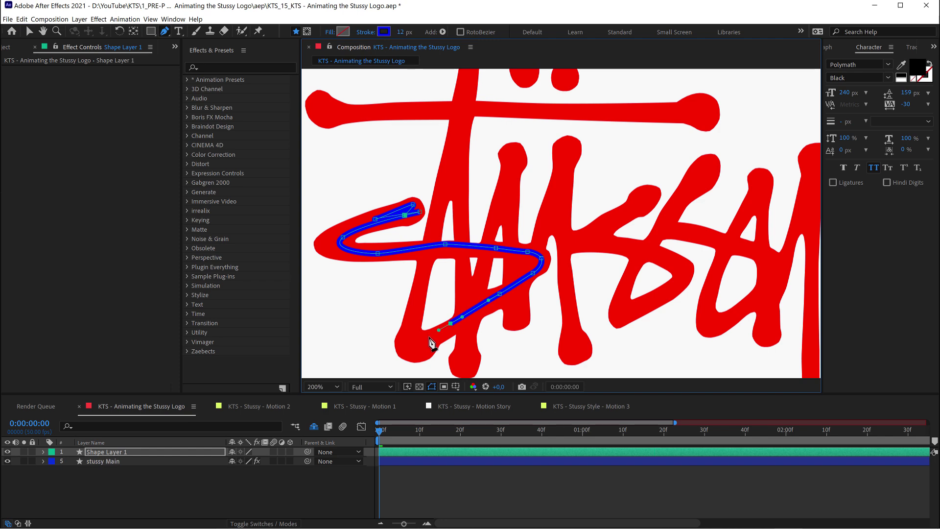
drag(422, 342, 414, 346)
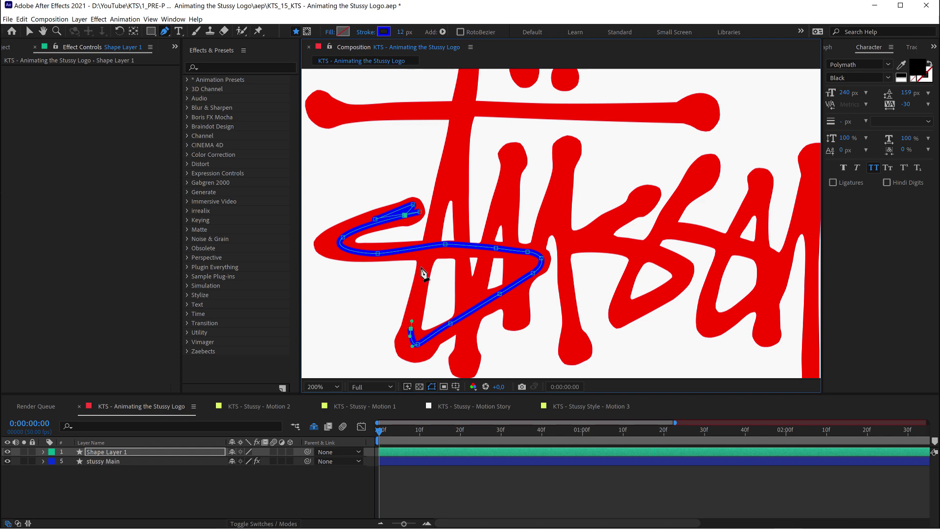
Step: Trace the path up the tall t stem to its rounded top and back down to the stem's lower end
click(459, 137)
scroll(451, 169, up, 3)
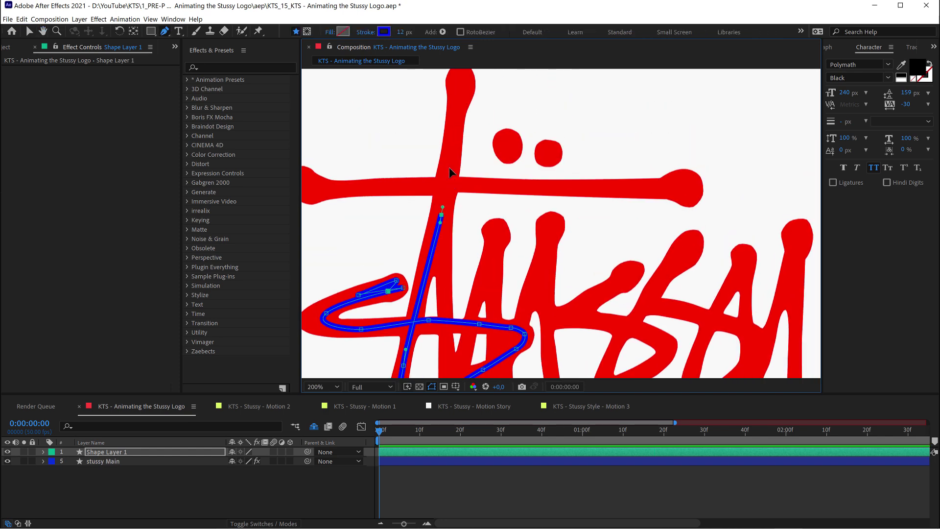
drag(449, 170, 451, 151)
mouse_move(455, 113)
mouse_down()
mouse_move(464, 73)
mouse_move(470, 90)
mouse_move(457, 127)
mouse_up()
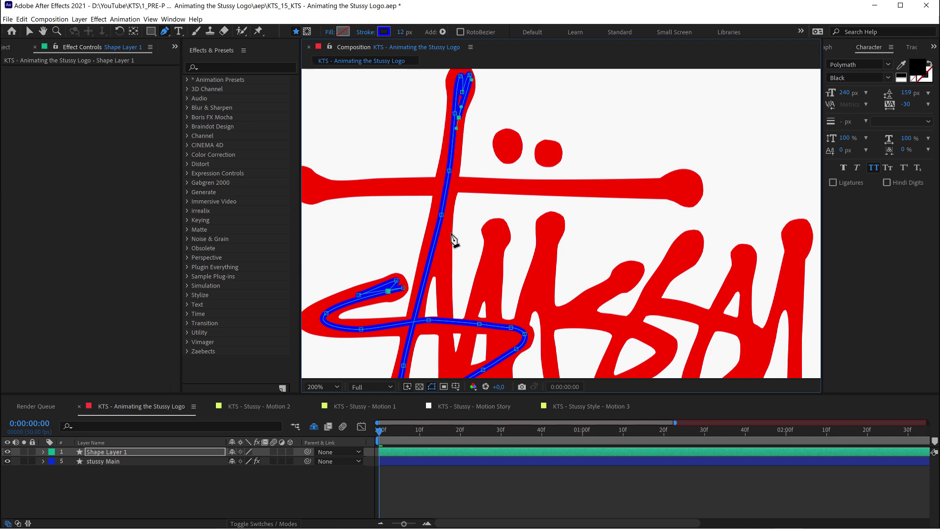
mouse_move(443, 246)
mouse_down()
mouse_move(442, 293)
mouse_move(424, 217)
mouse_up()
key(space)
click(422, 340)
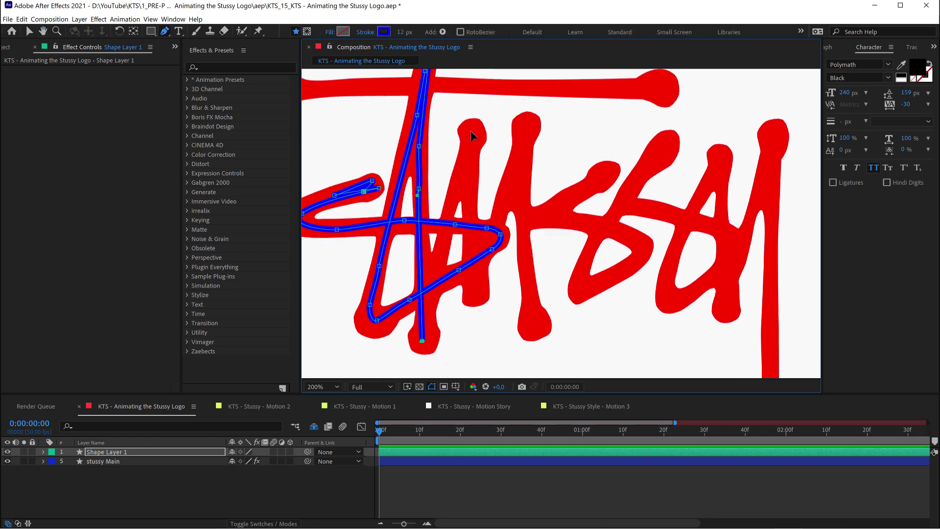
Step: Trace the two upright strokes of the u, finishing in the second upright's rounded lower end
drag(471, 134, 469, 141)
click(471, 294)
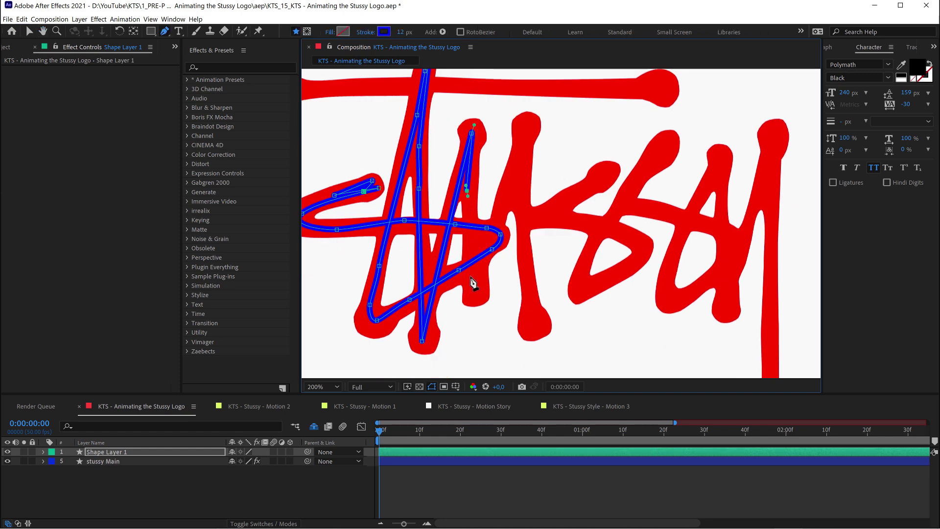
click(525, 128)
drag(520, 210, 520, 220)
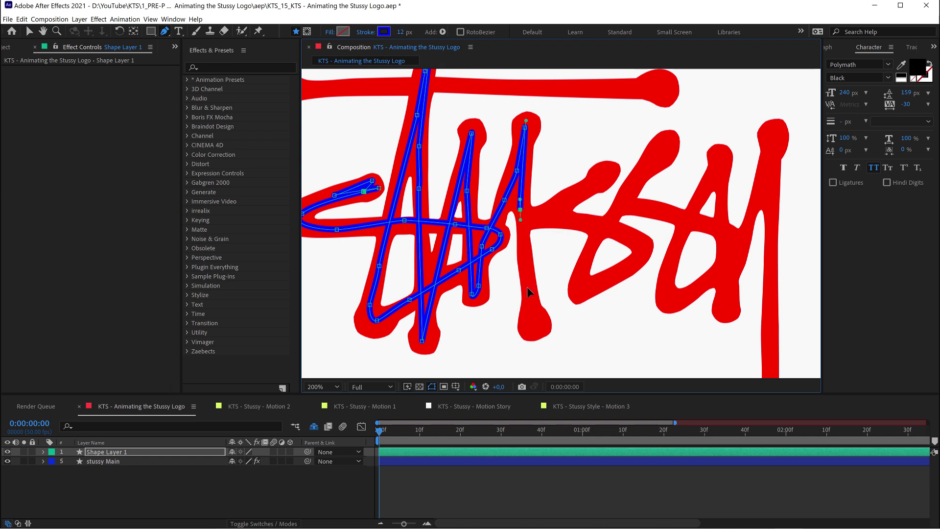
drag(536, 326, 536, 332)
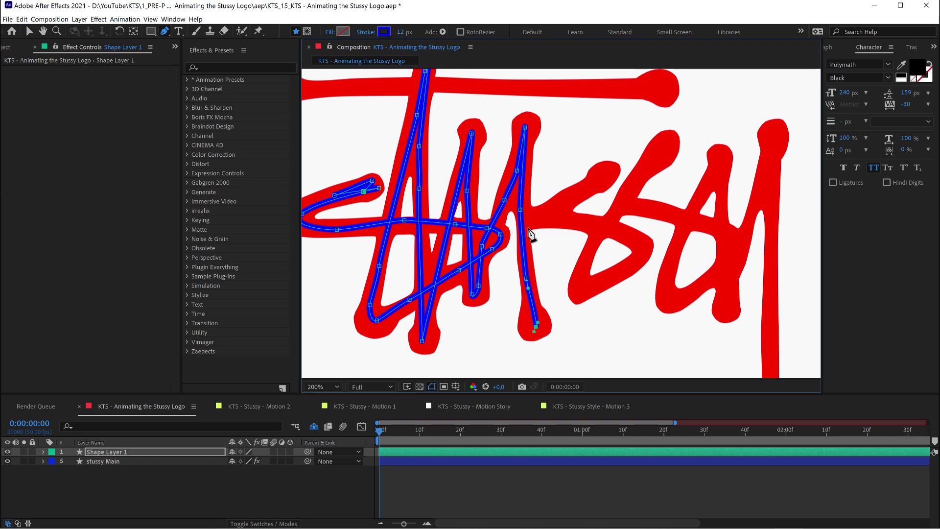
Step: Trace the first small s from the u's second upright through its upper terminal and around its lower loop
drag(530, 222, 538, 208)
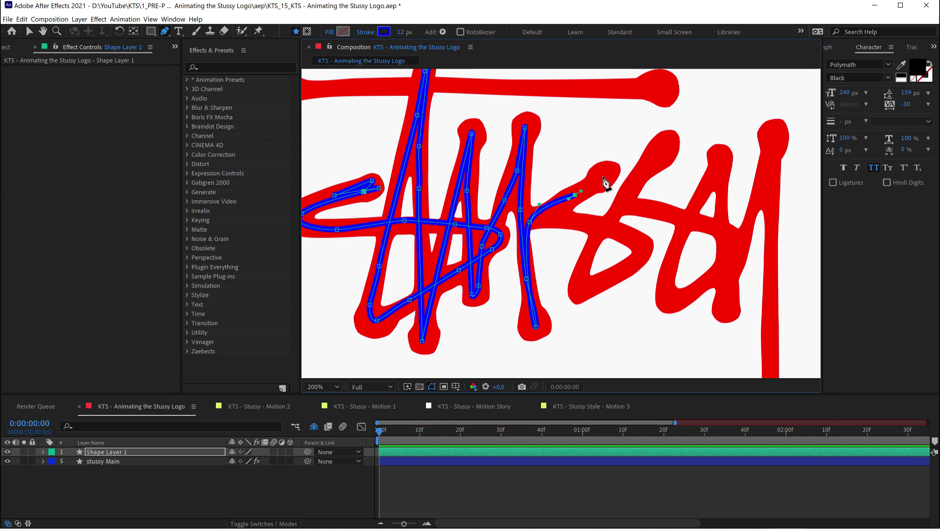
drag(611, 168, 615, 168)
click(557, 214)
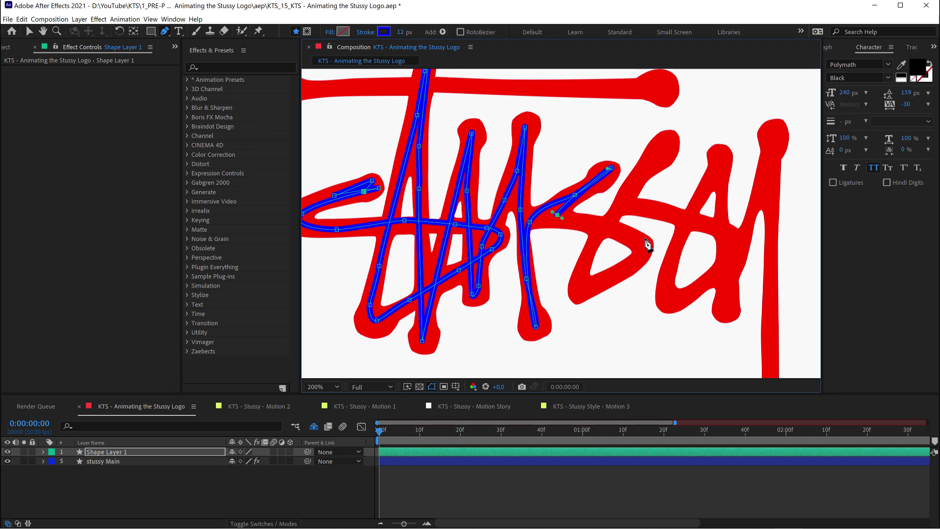
drag(635, 237, 642, 252)
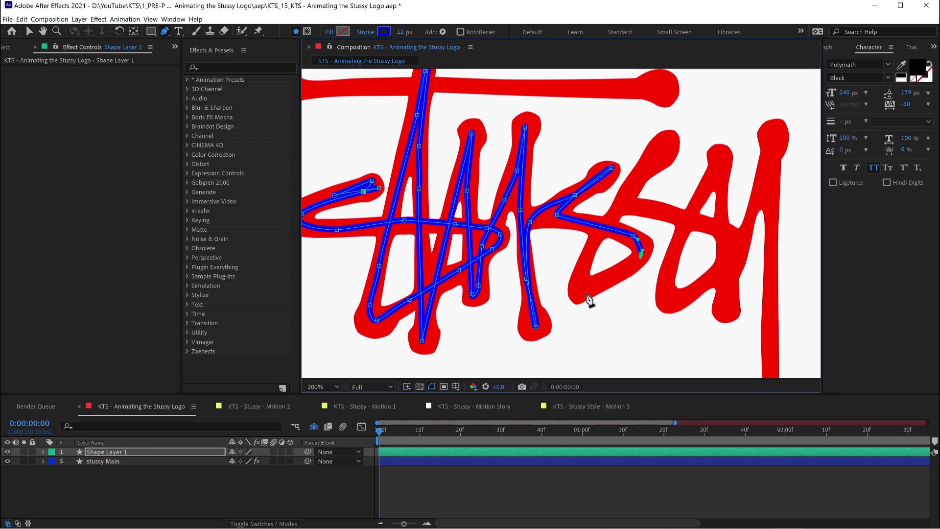
drag(580, 293, 586, 258)
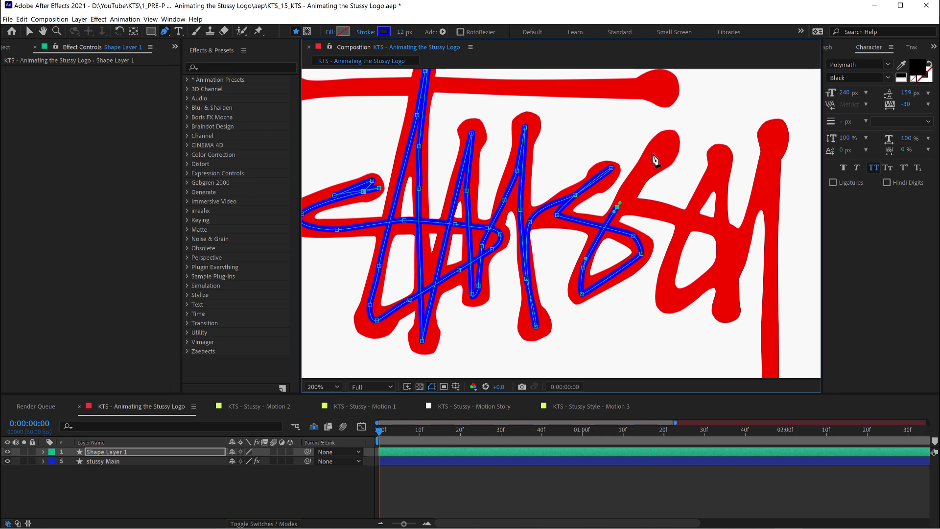
Step: Trace the second small s from its upper terminal across the middle stroke and around its lower loop
drag(669, 137, 658, 152)
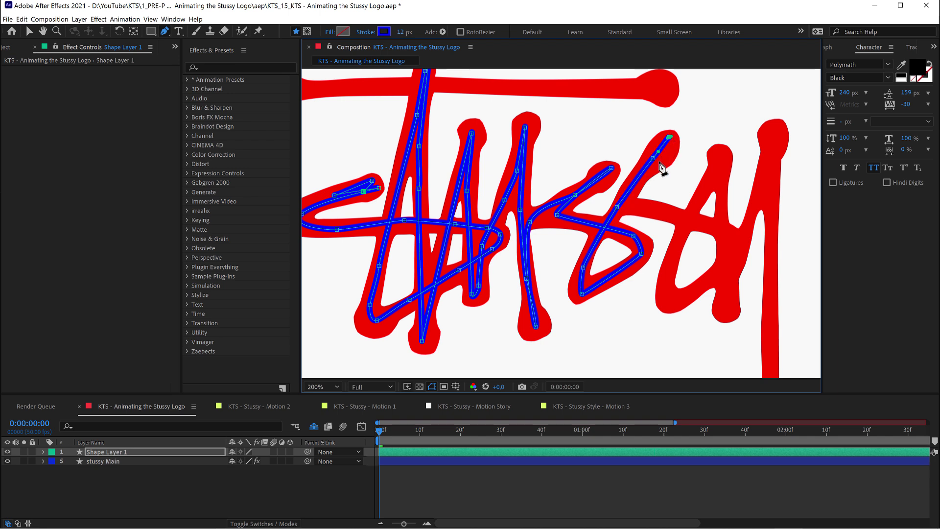
click(628, 206)
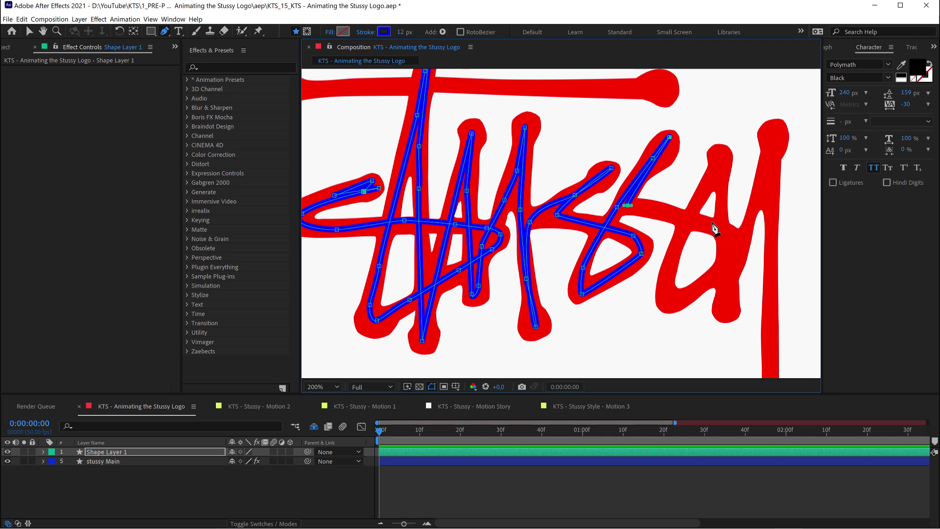
drag(717, 226, 726, 259)
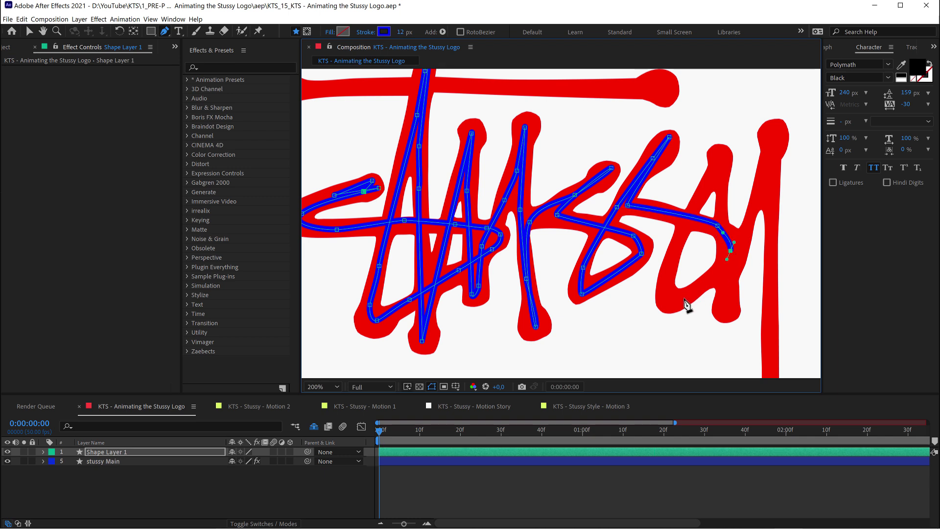
drag(684, 298, 677, 300)
click(663, 296)
Step: Trace the final y through both upper terminals and down to the rounded end of its long tail
click(707, 189)
click(722, 157)
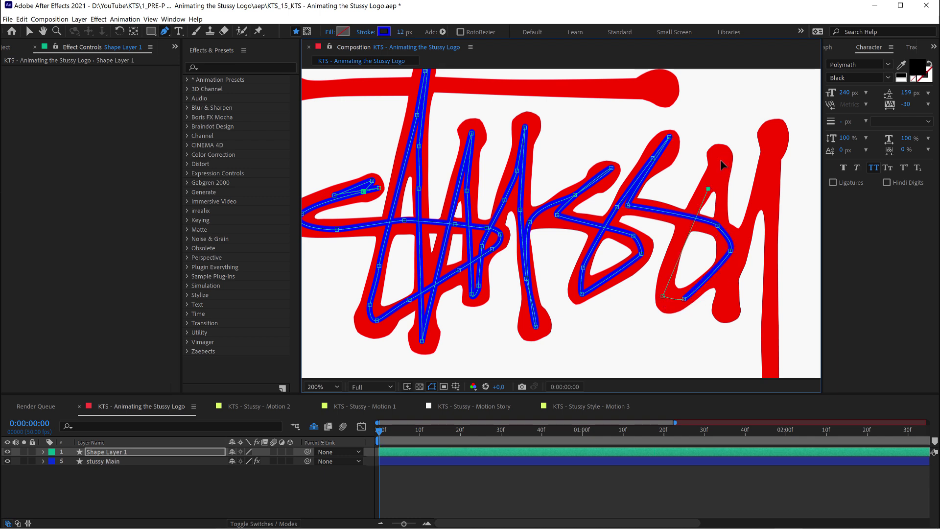
drag(727, 307, 746, 234)
click(772, 133)
drag(760, 295, 652, 209)
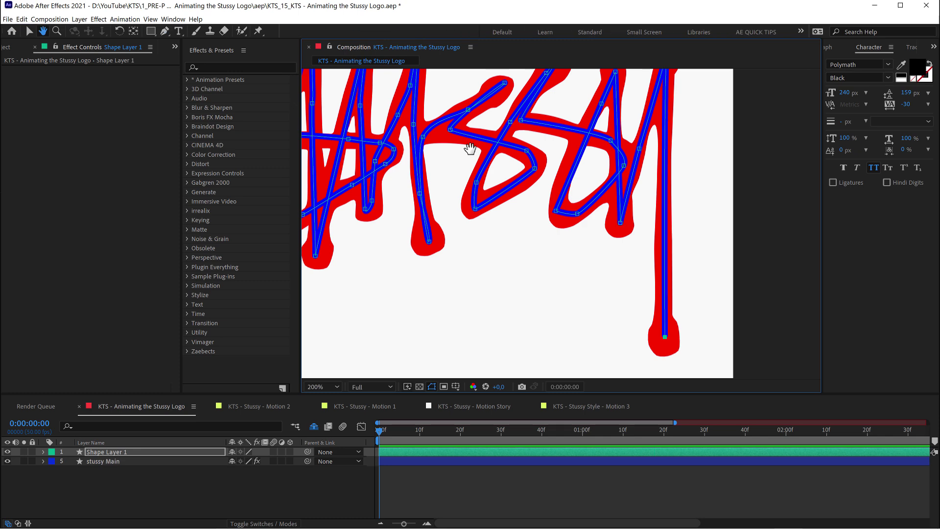
Step: Rename Shape Layer 1 to "animation"
key(space)
drag(530, 196, 713, 341)
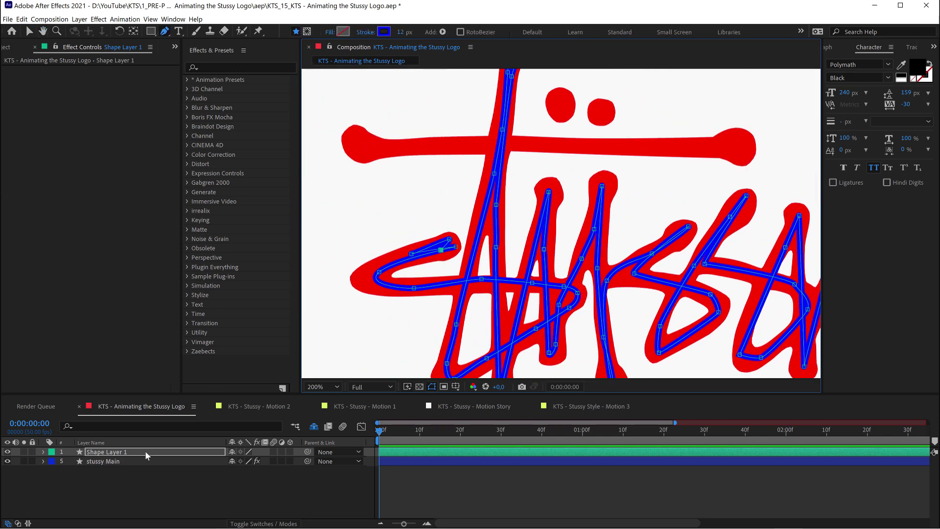
click(131, 451)
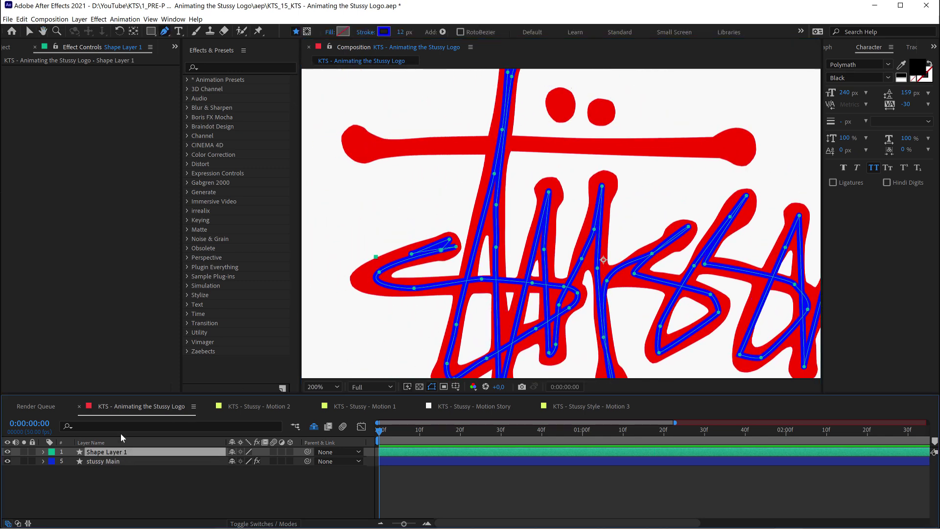
key(Return)
text(dr)
key(BackSpace)
key(BackSpace)
text(animation)
key(Return)
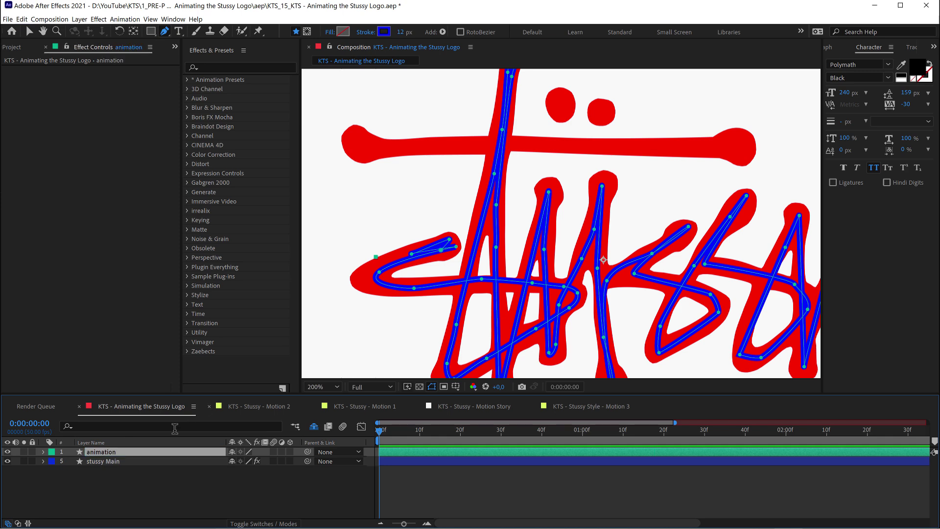
Step: Start a separate path on the animation layer, tracing the hooked beginning of the crossbar inside its left rounded end
click(119, 468)
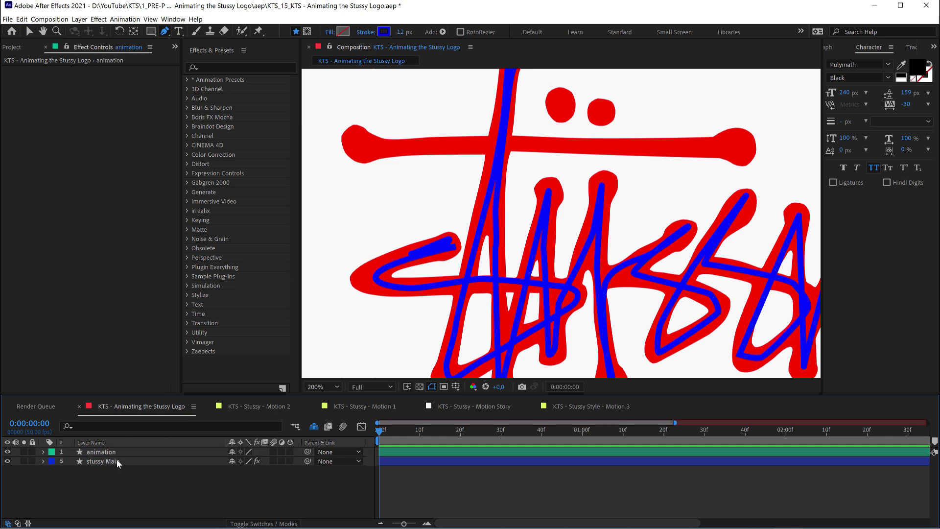
click(125, 452)
drag(510, 153, 497, 216)
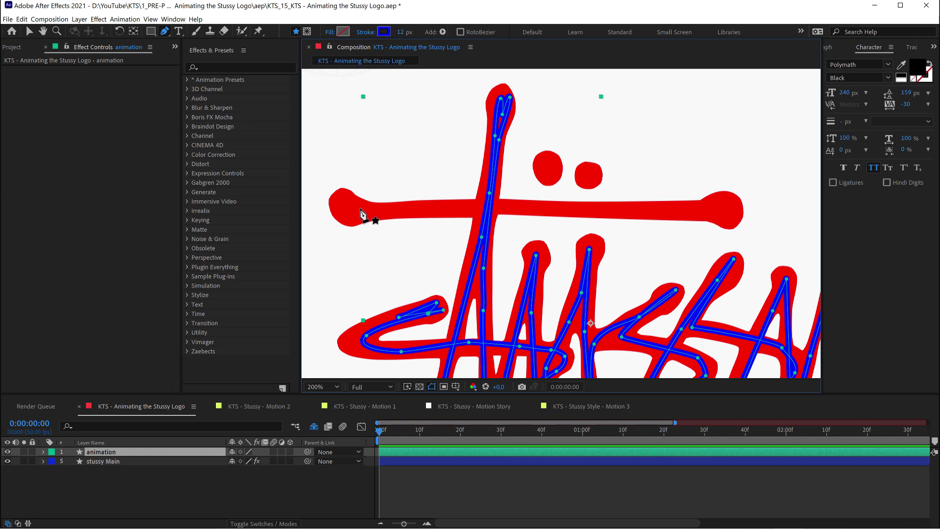
click(356, 213)
drag(345, 200, 353, 204)
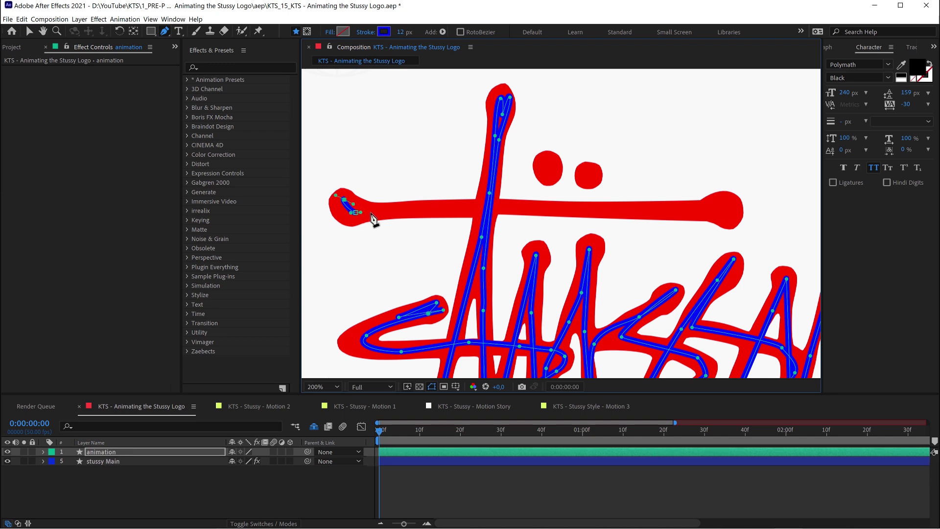
click(372, 213)
Step: Continue the Shape 2 path from its hooked beginning along the horizontal crossbar into the opposite rounded end
click(43, 452)
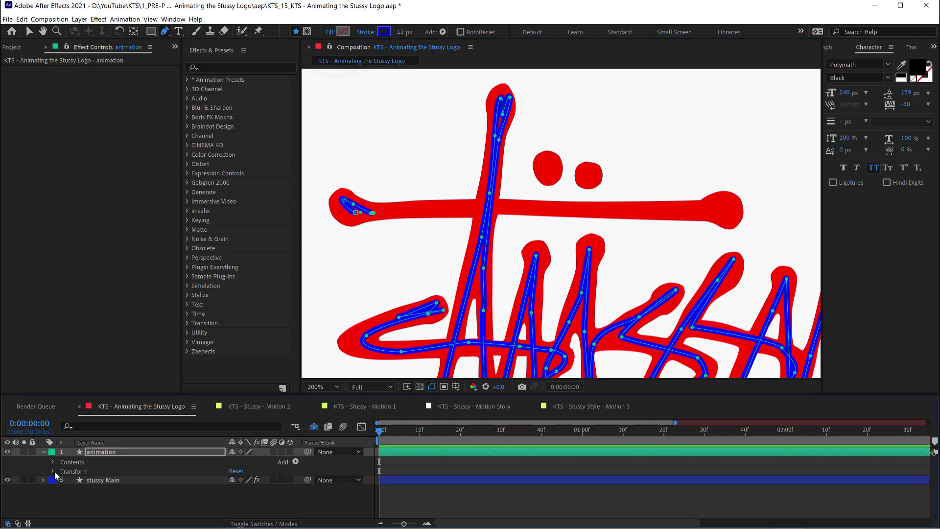
click(54, 461)
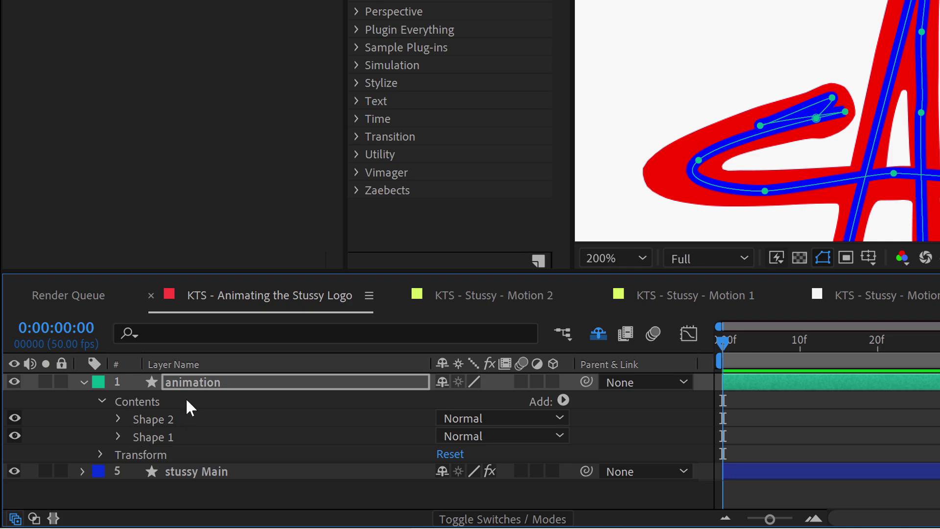
click(173, 416)
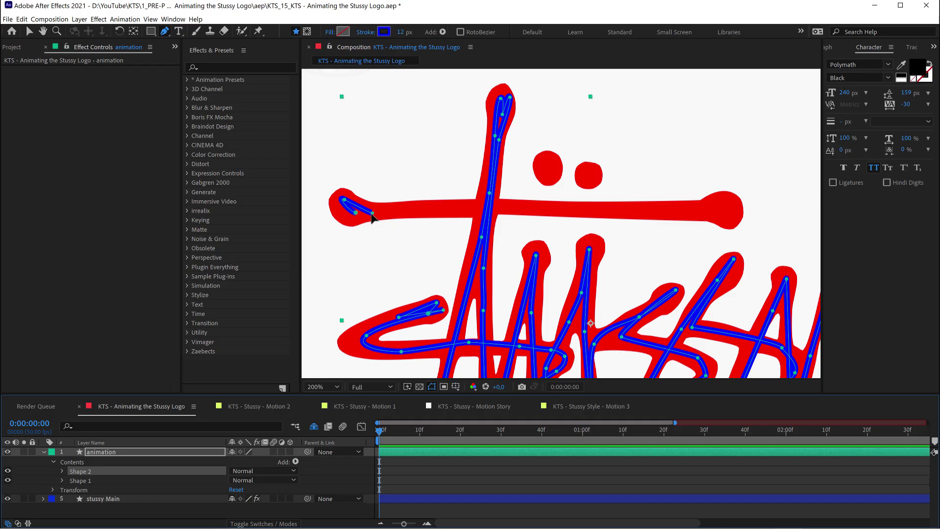
click(372, 214)
drag(520, 205, 525, 205)
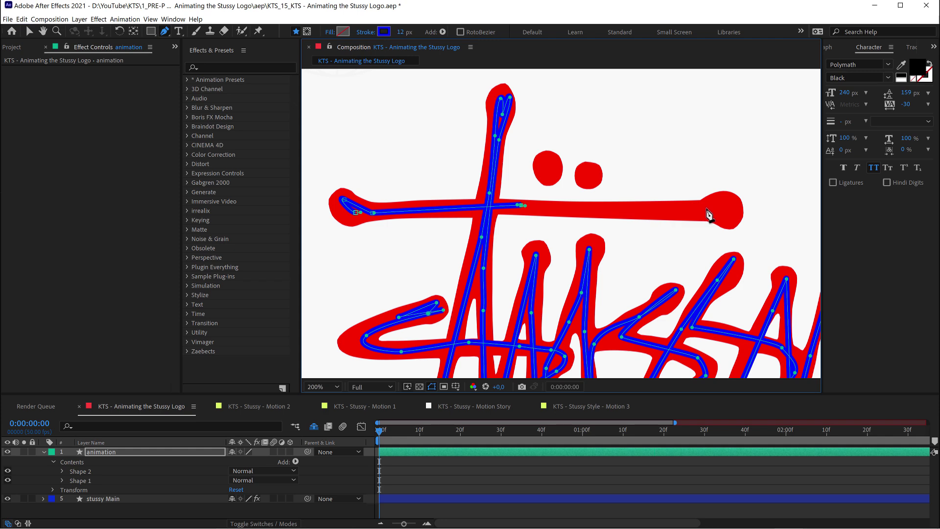
drag(706, 210, 728, 212)
key(h)
drag(590, 278, 555, 227)
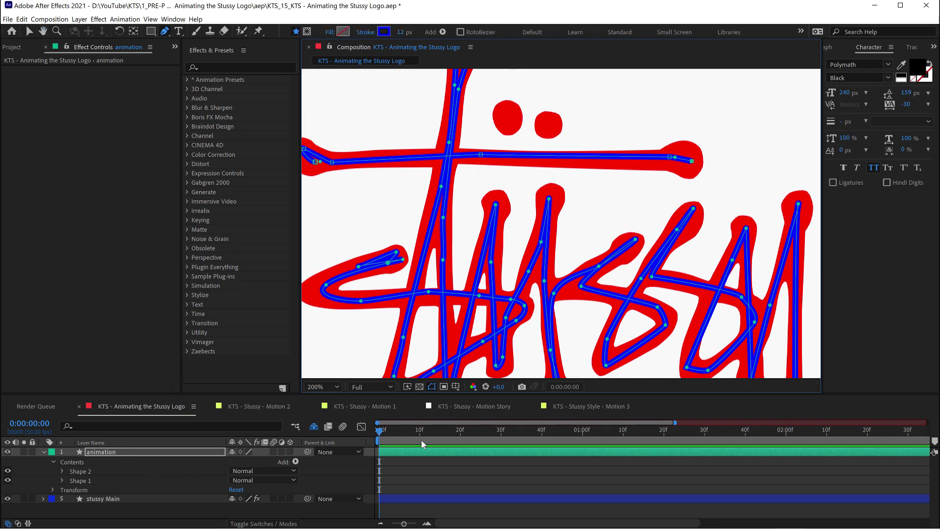
Step: Trace the two dots above the crossbar with separate small looping paths on the animation layer
click(463, 463)
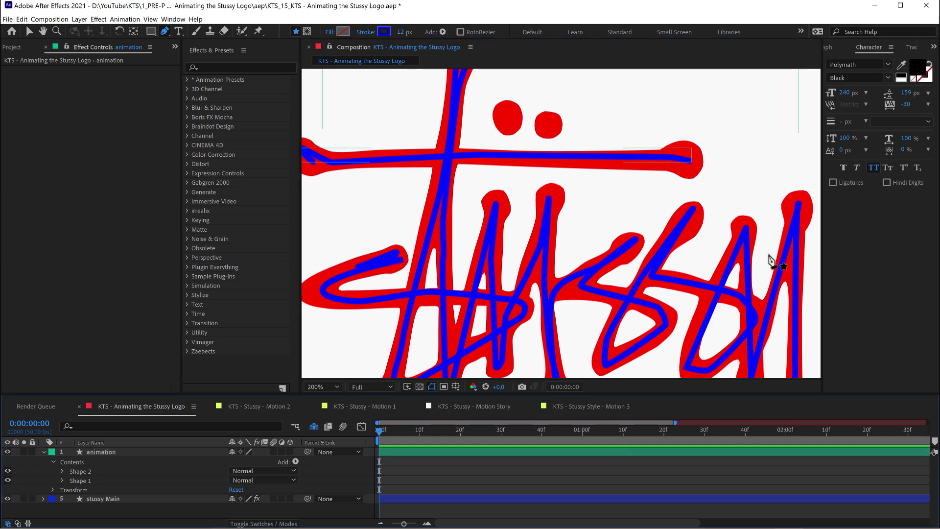
click(131, 456)
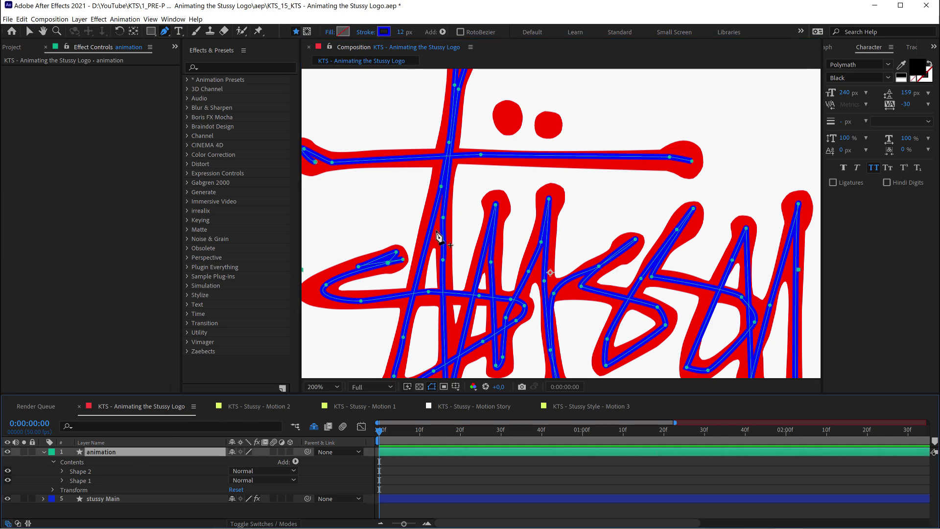
scroll(524, 181, up, 2)
mouse_move(506, 162)
mouse_down()
mouse_move(508, 174)
mouse_move(519, 173)
mouse_move(508, 165)
mouse_move(503, 177)
mouse_move(553, 173)
mouse_up()
click(422, 467)
click(419, 452)
click(540, 177)
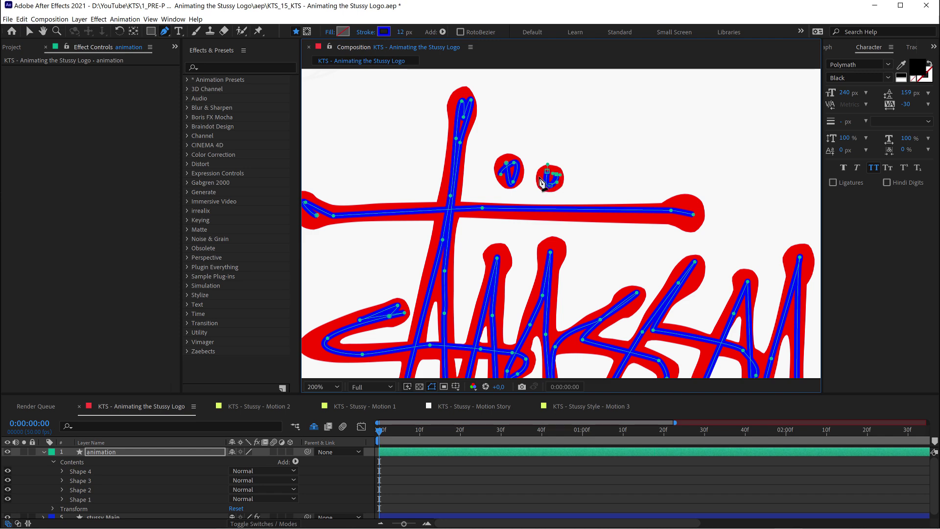
Step: Collapse the animation layer's contents, reveal the hidden layers, and move stussy Main above the animation layer
scroll(425, 329, down, 1)
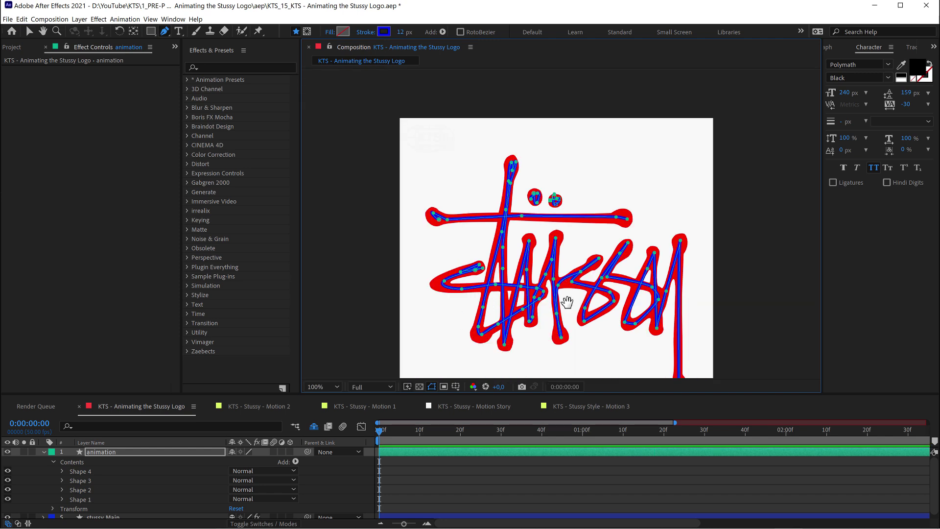
drag(567, 302, 544, 288)
scroll(552, 284, up, 1)
scroll(554, 245, down, 1)
key(space)
key(g)
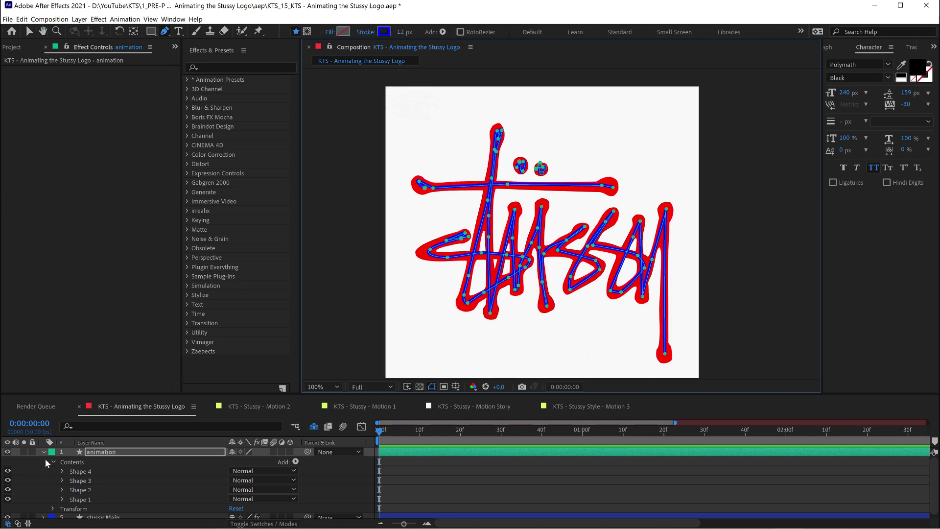
click(54, 462)
click(115, 455)
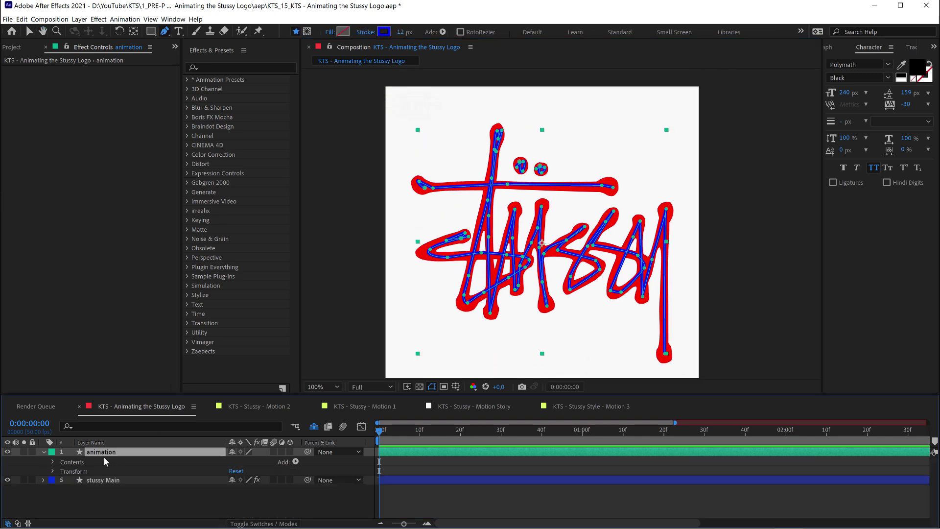
drag(103, 469, 100, 492)
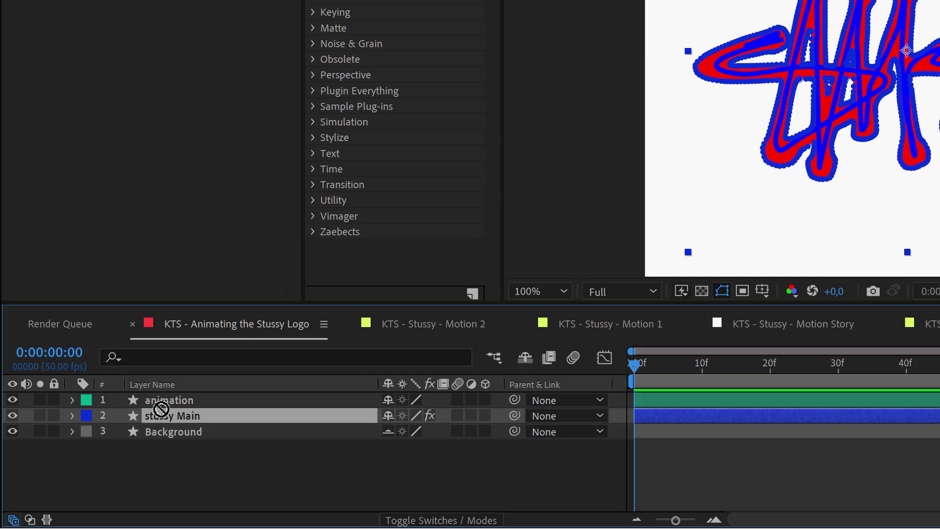
drag(92, 461, 98, 454)
drag(162, 400, 163, 397)
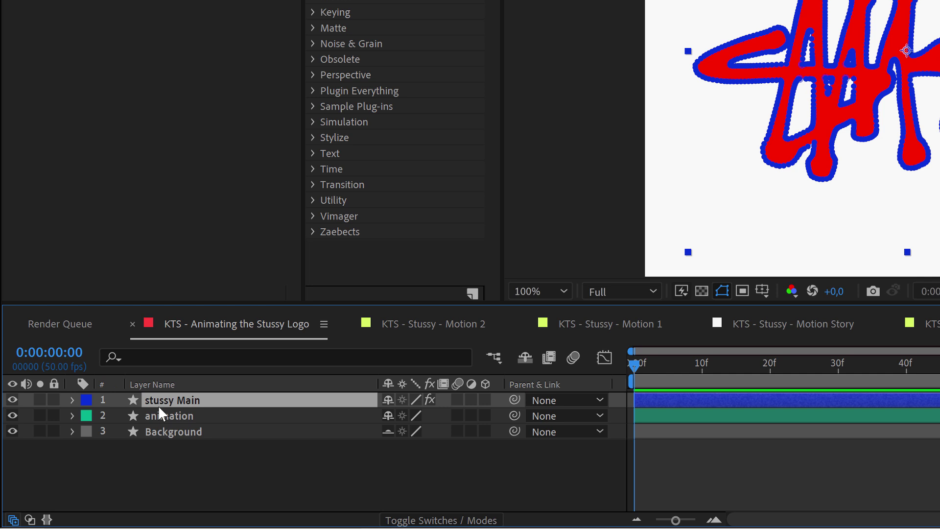
Step: Set the stussy Main layer's opacity to 32%
click(72, 400)
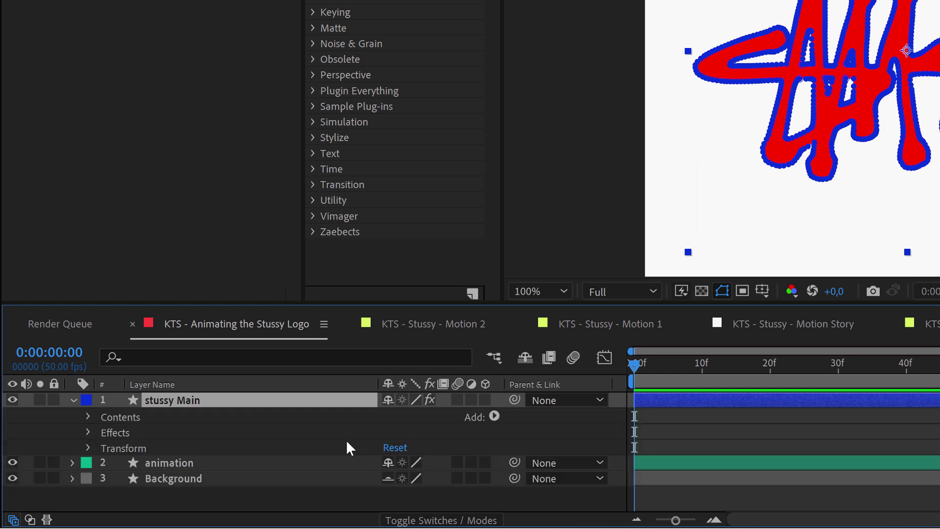
click(88, 447)
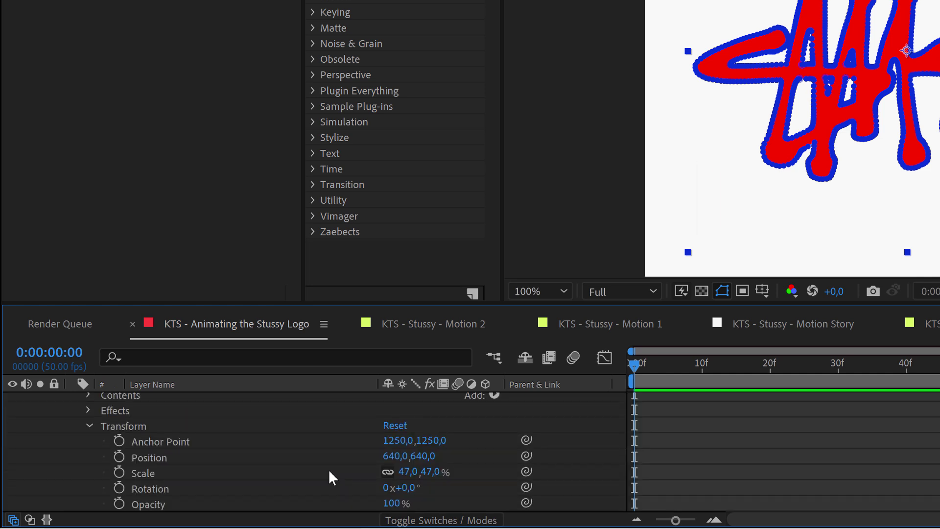
scroll(342, 470, down, 2)
click(391, 472)
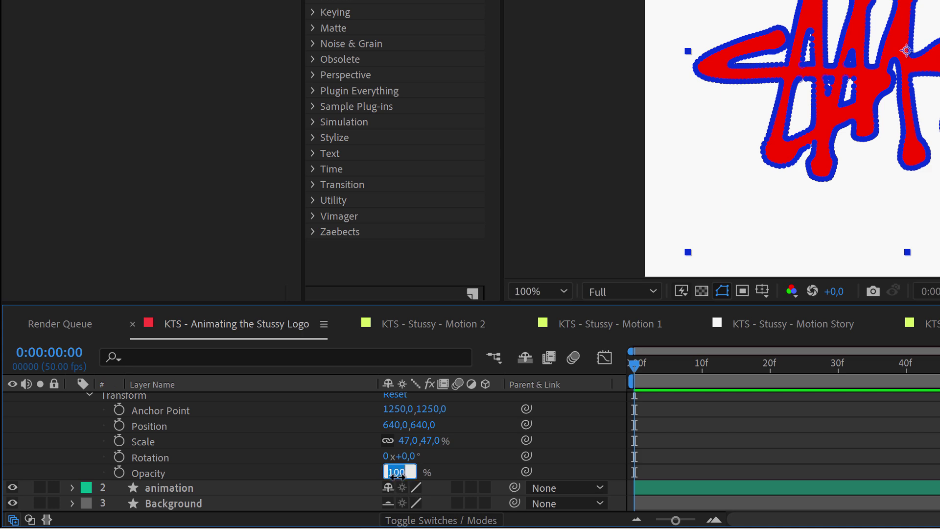
text(32)
click(685, 452)
Step: Delete the Background layer from the composition
click(169, 488)
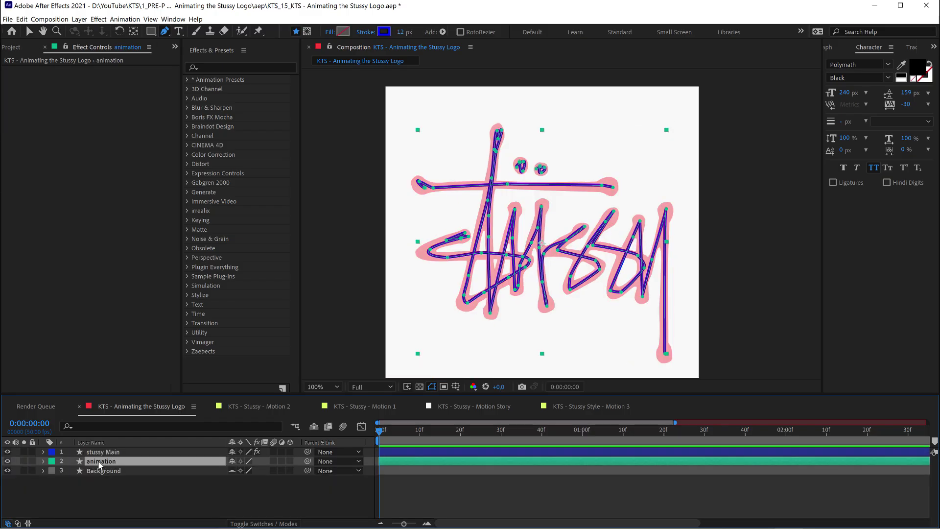
click(98, 469)
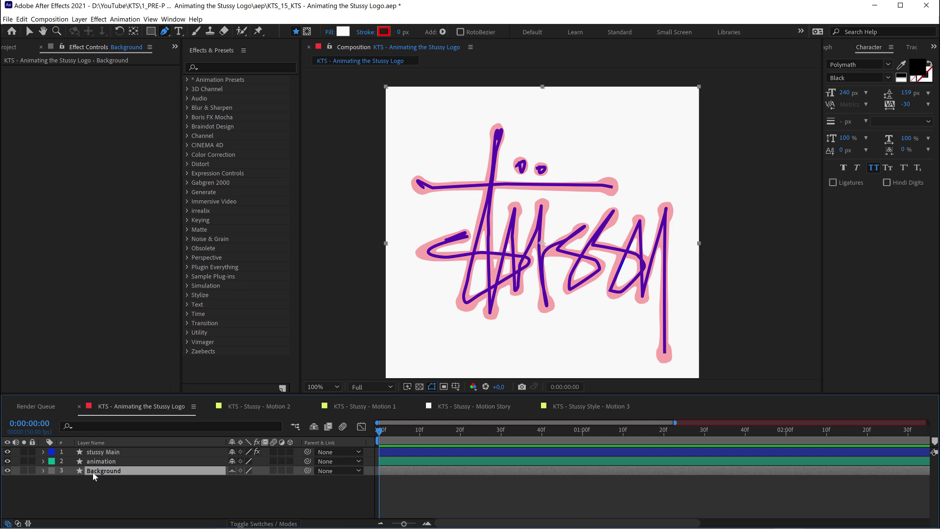
key(Delete)
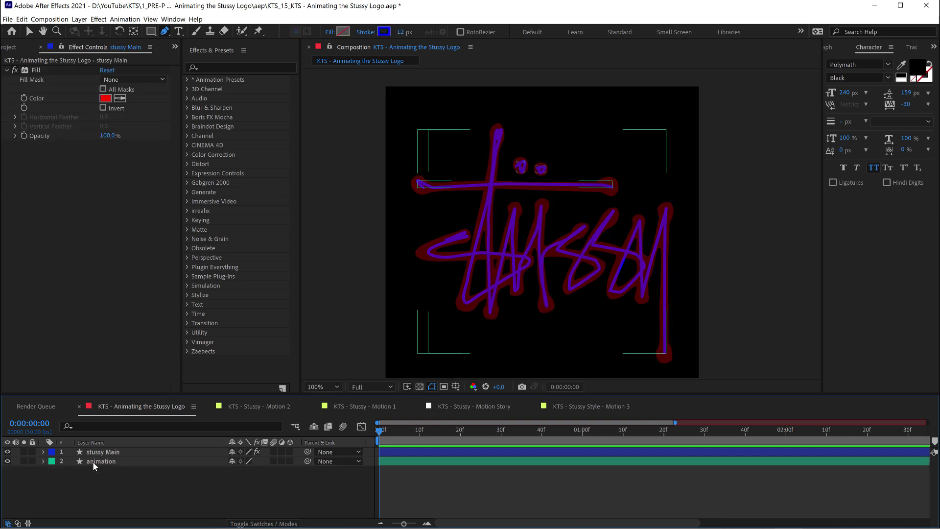
Step: Add an adjustment layer above the logo layers and rename it "Overall Blur"
click(101, 462)
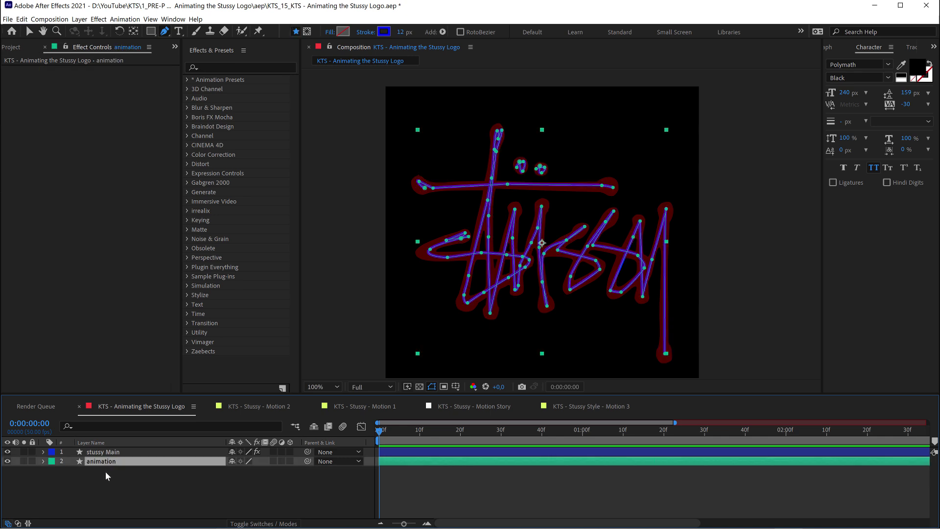
click(105, 471)
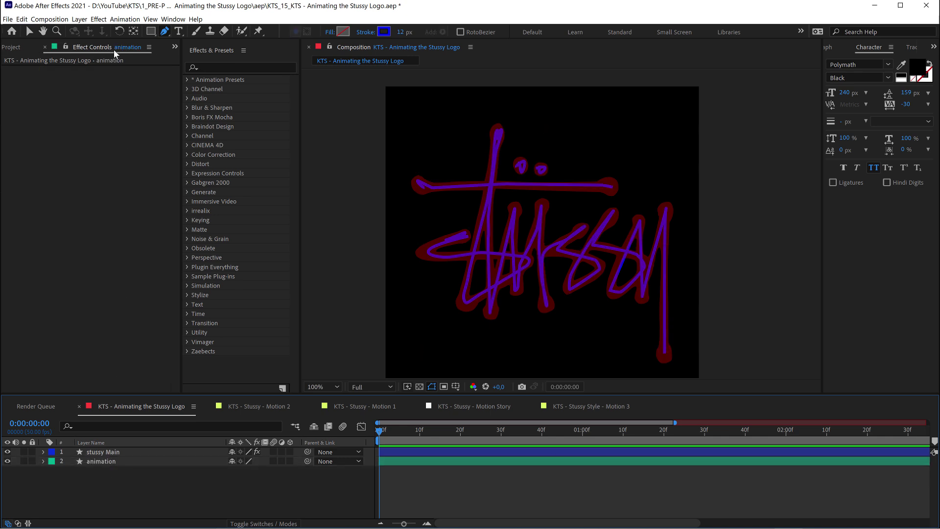
click(79, 19)
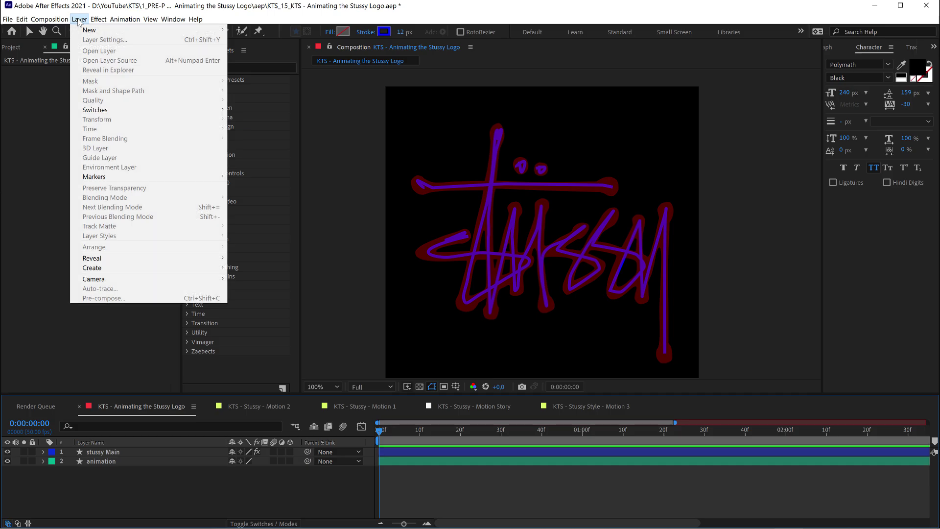
mouse_move(101, 31)
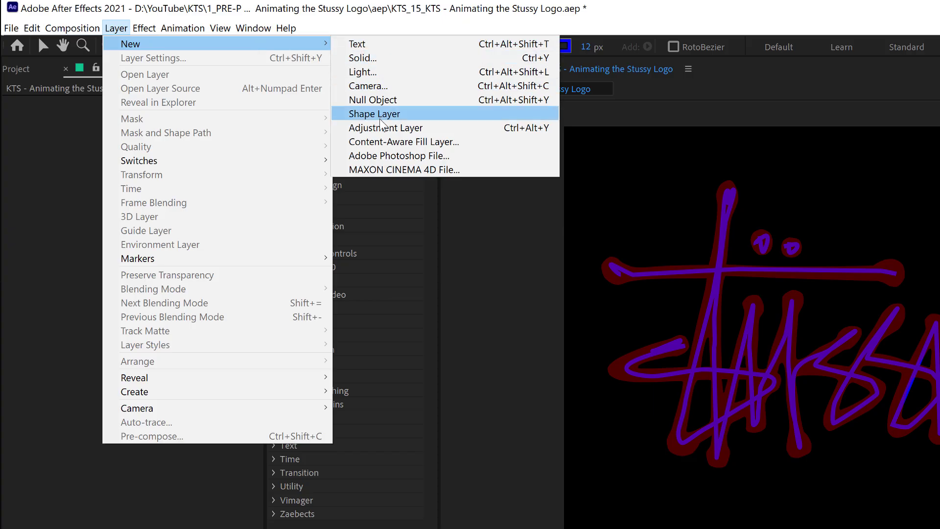
click(383, 128)
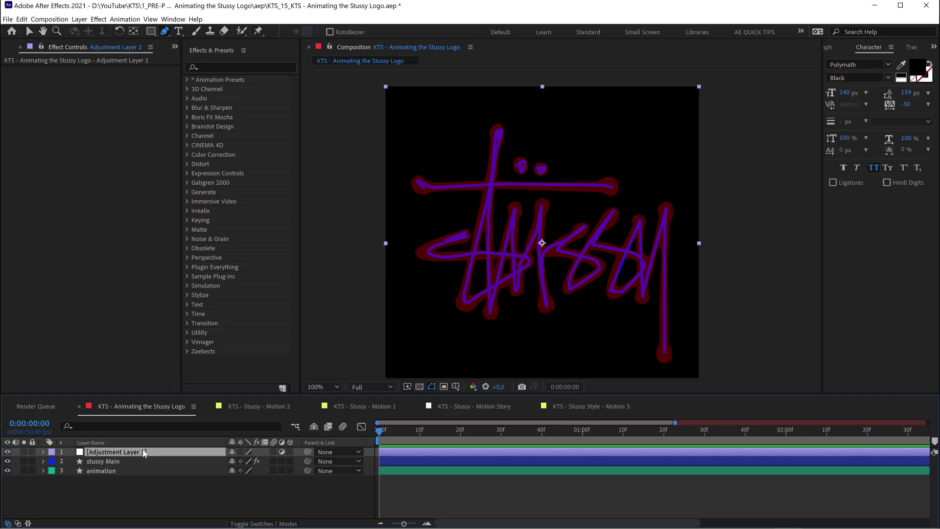
key(Return)
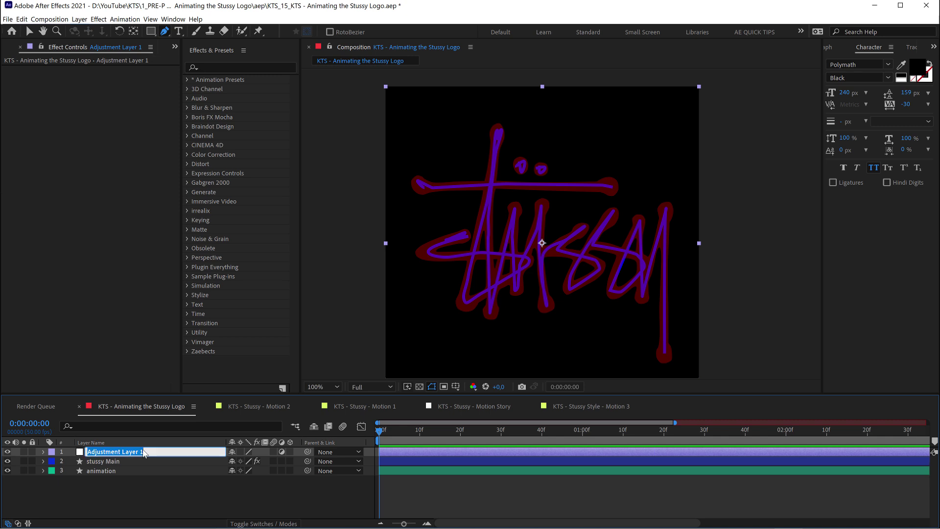
text(Overall Blur)
key(Return)
Step: Find Fast Box Blur, apply it to the Overall Blur layer, and move that layer between stussy Main and animation
click(209, 68)
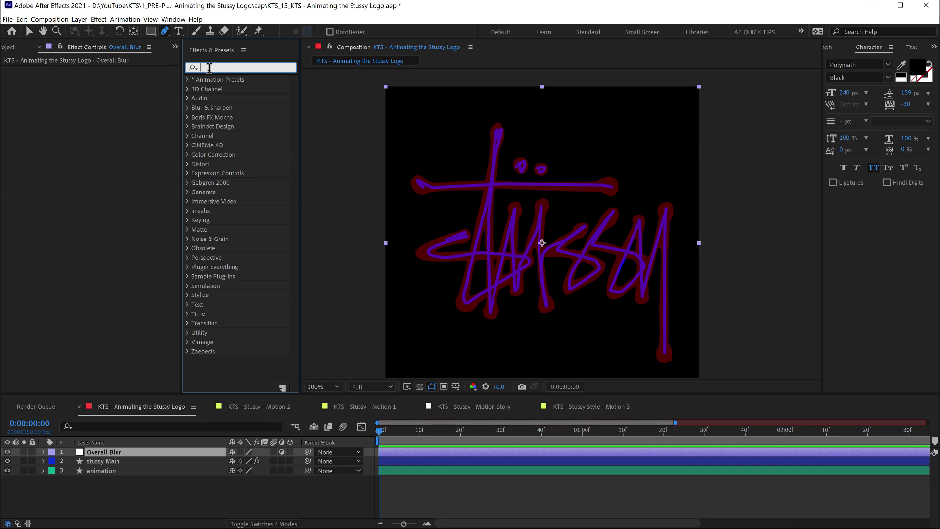
text(fas)
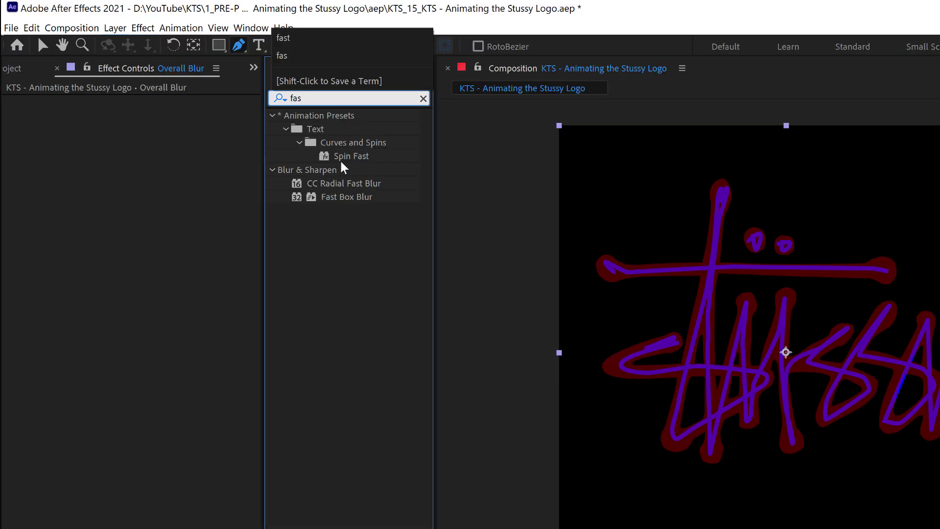
click(345, 198)
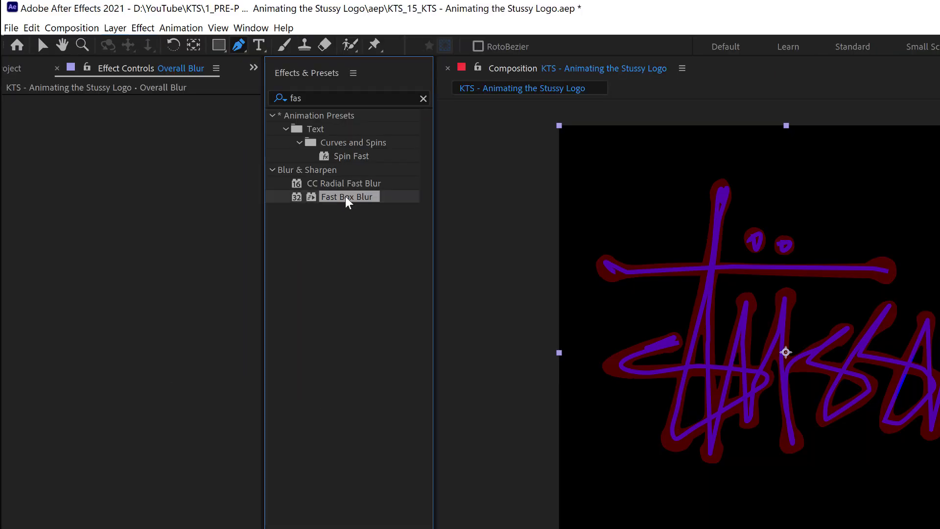
drag(345, 196, 172, 528)
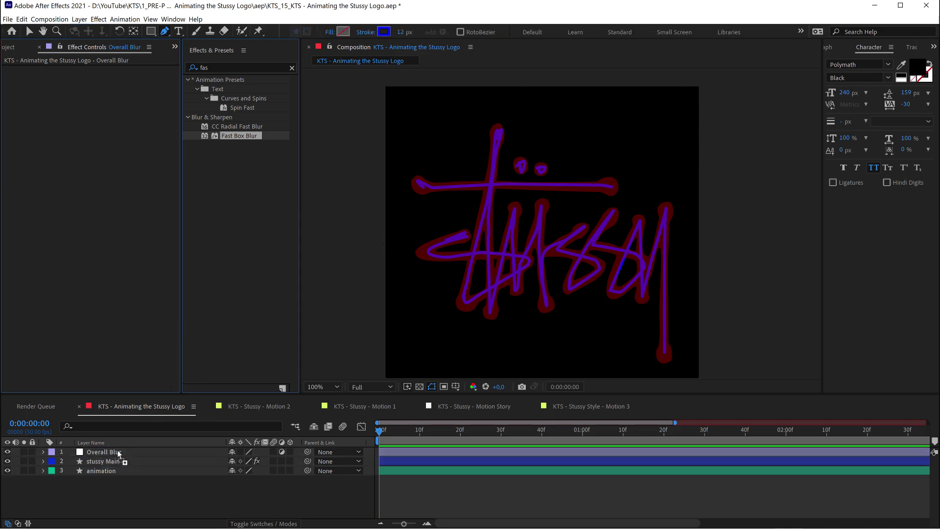
drag(117, 453, 117, 453)
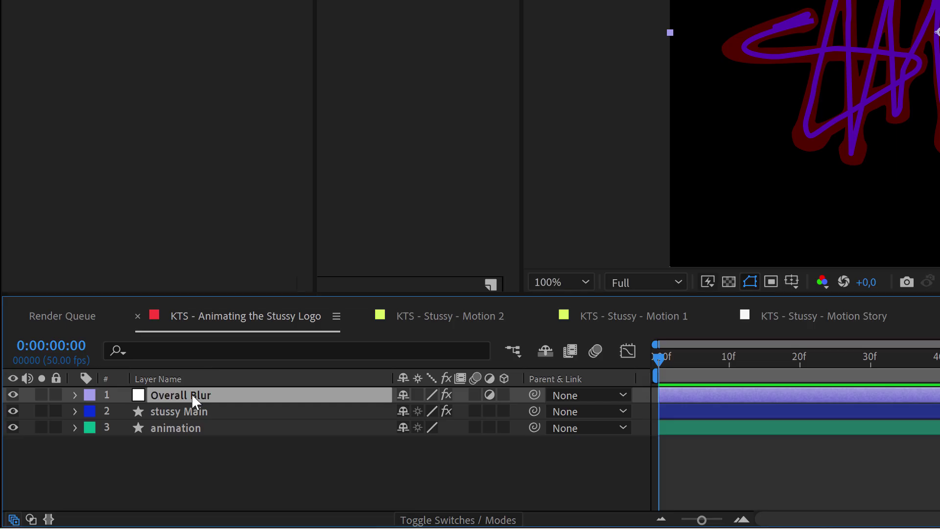
drag(192, 392, 196, 424)
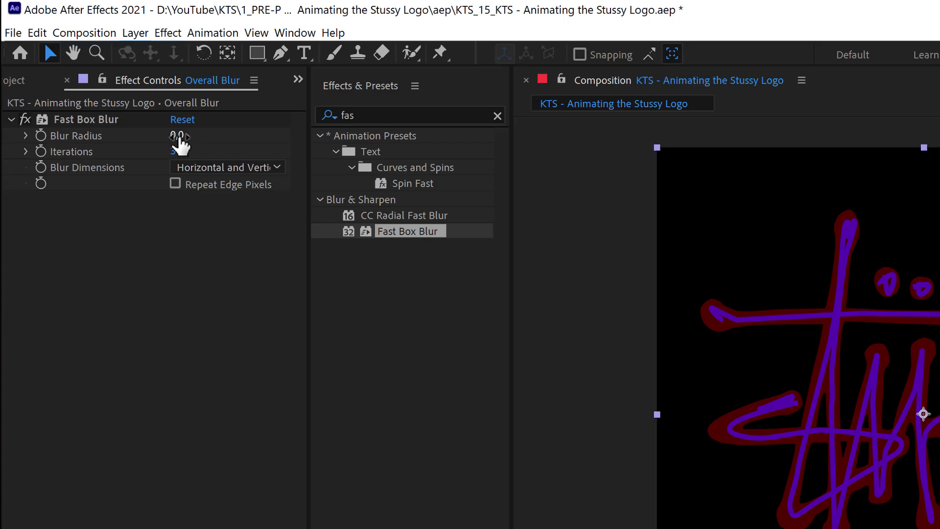
Step: Set the Fast Box Blur's Blur Radius to 2 on the Overall Blur layer
click(103, 80)
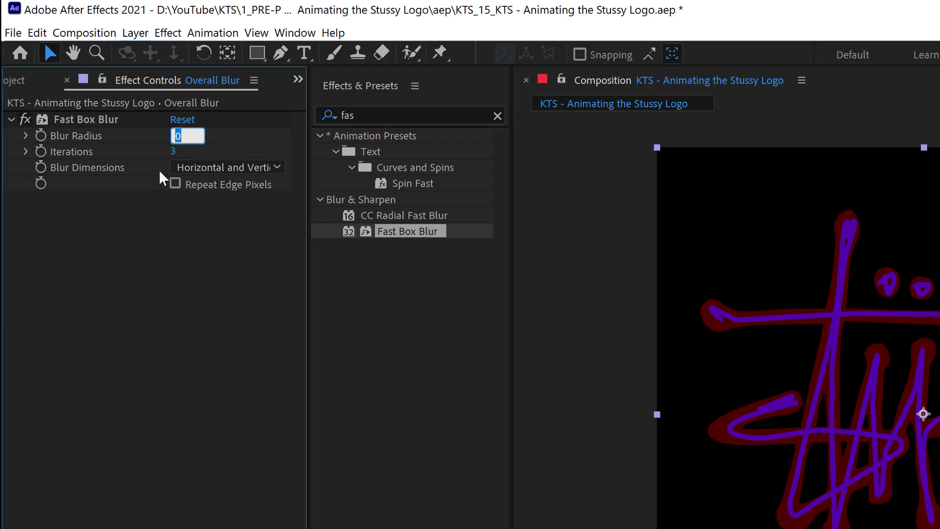
text(2)
click(88, 119)
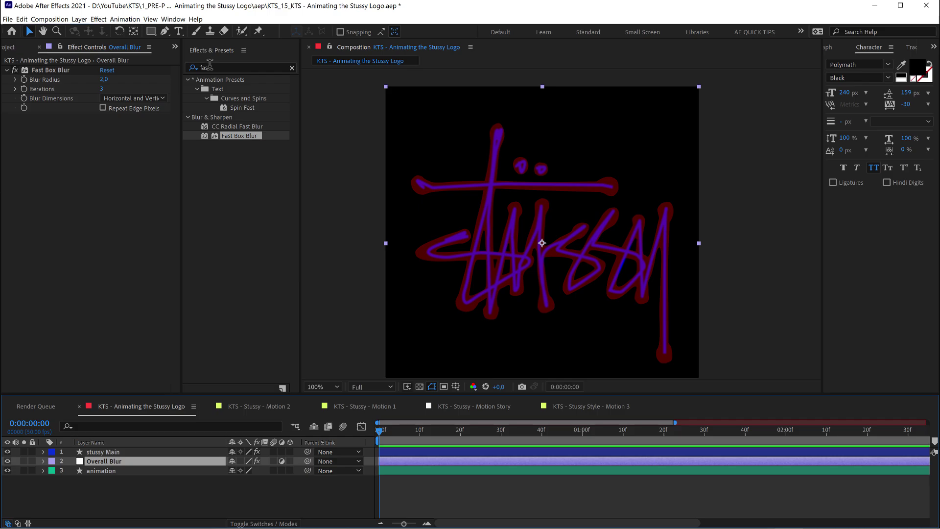
Step: Find the Levels effect, apply it to the Overall Blur layer, and set its Channel to Alpha
click(210, 67)
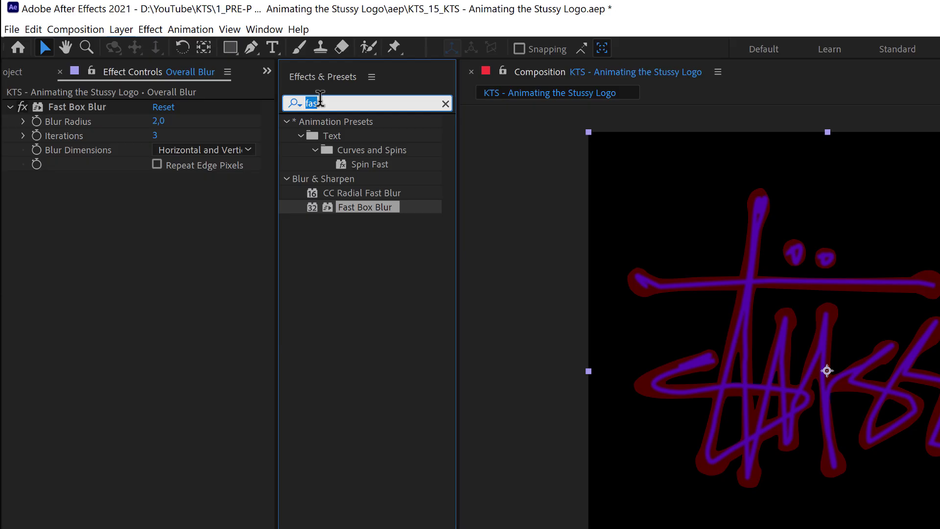
text(lev)
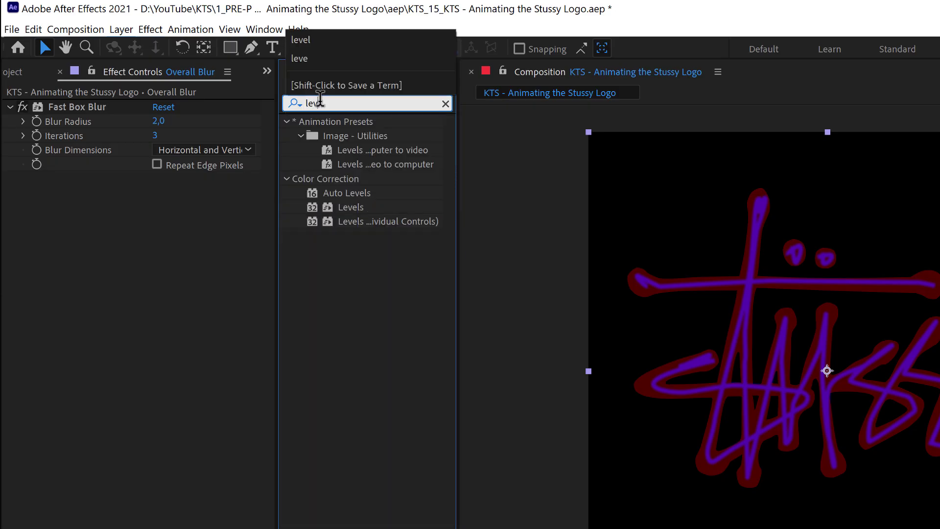
drag(351, 207, 114, 460)
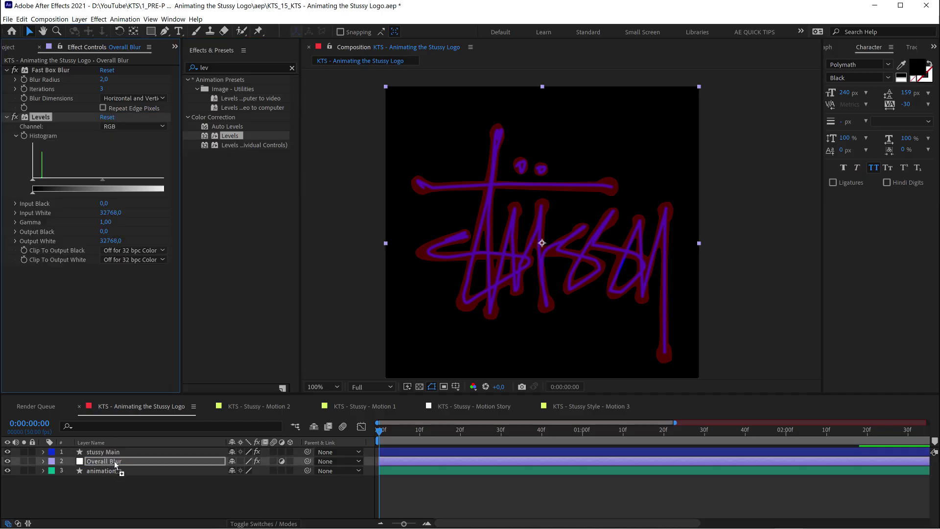
drag(181, 128, 219, 129)
click(186, 126)
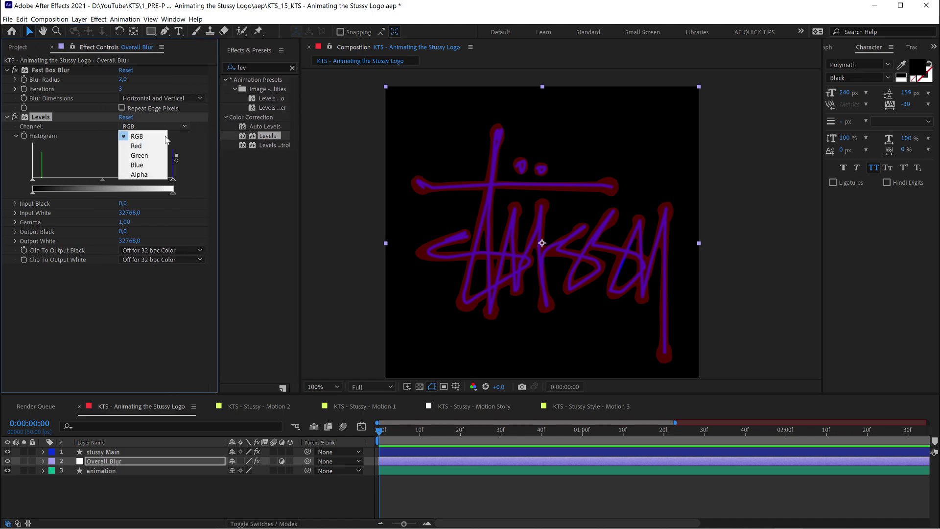
click(214, 263)
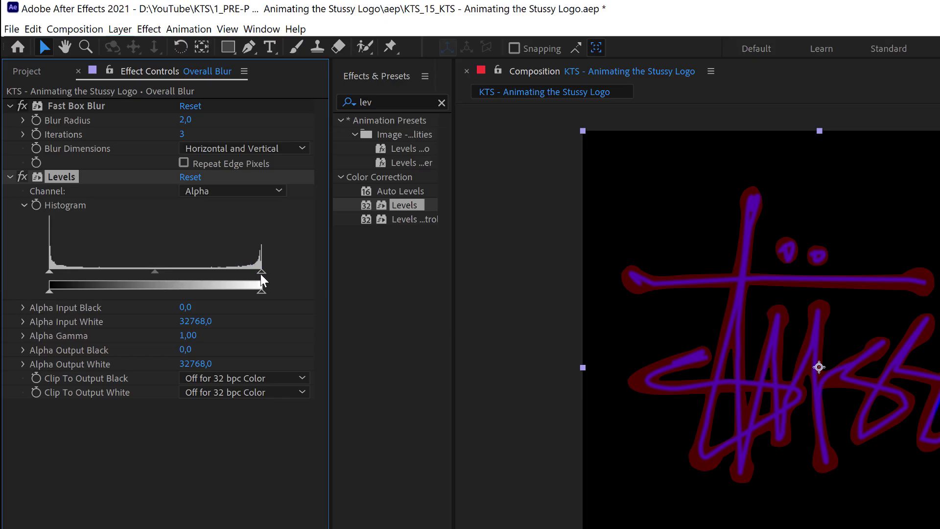
Step: Lower the Levels effect's Alpha Input White to about 3598 while comparing the stroke edges up close
drag(261, 272, 178, 277)
drag(116, 270, 95, 277)
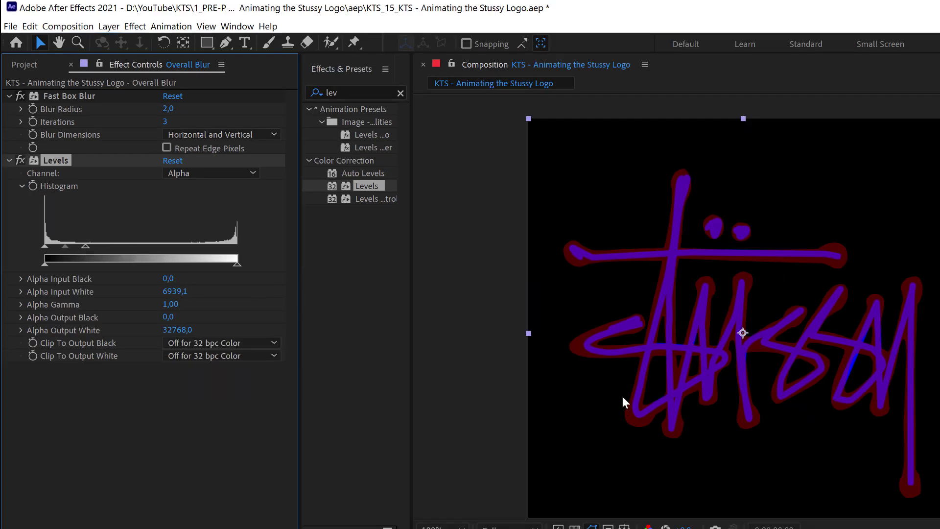
key(period)
drag(583, 348, 713, 342)
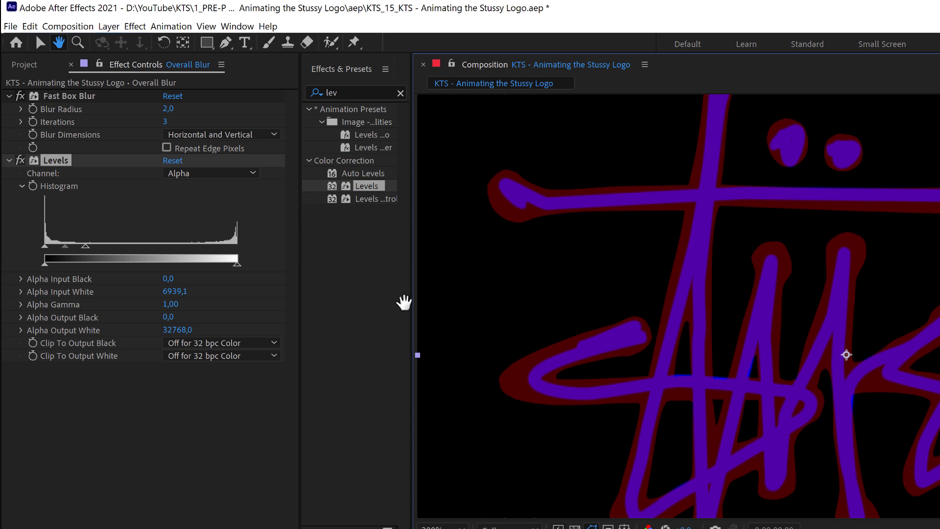
drag(85, 247, 65, 246)
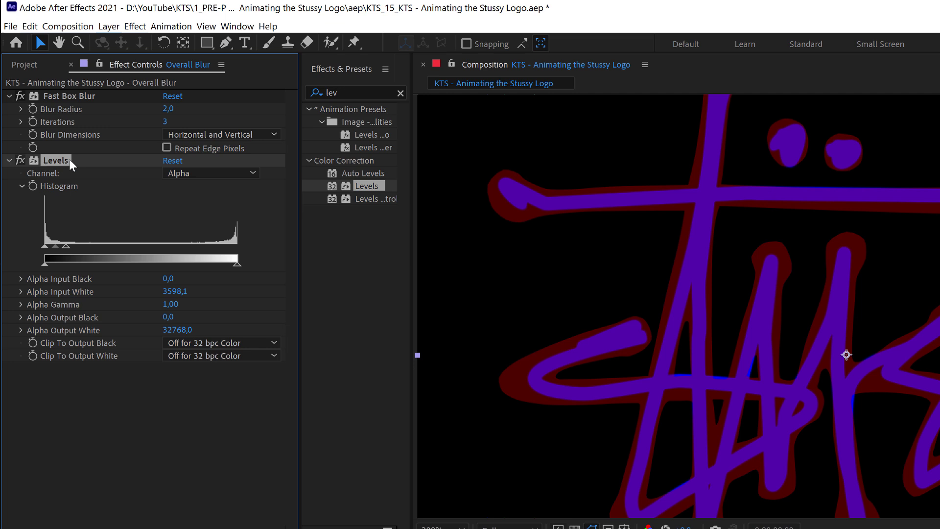
Step: Set the Fast Box Blur's Blur Radius to 4 and lower the Levels effect's Alpha Input White to about 771
click(60, 99)
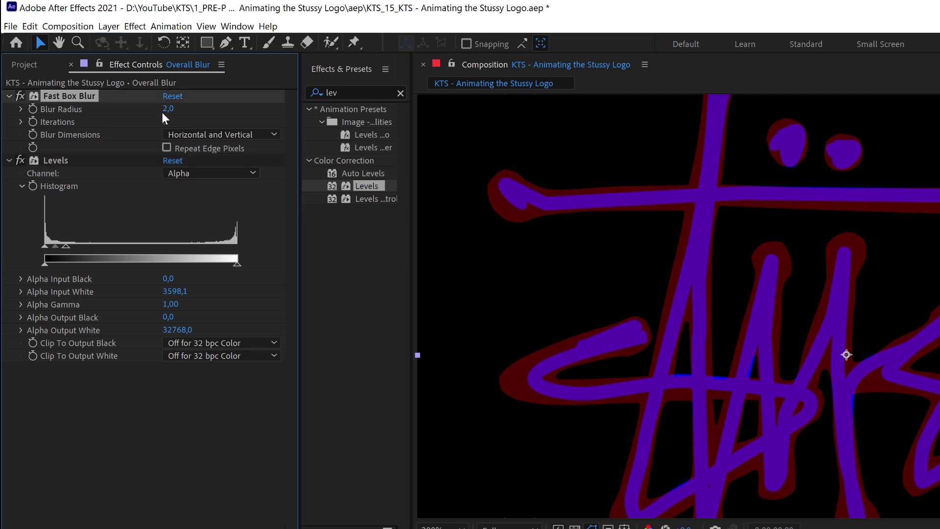
click(168, 108)
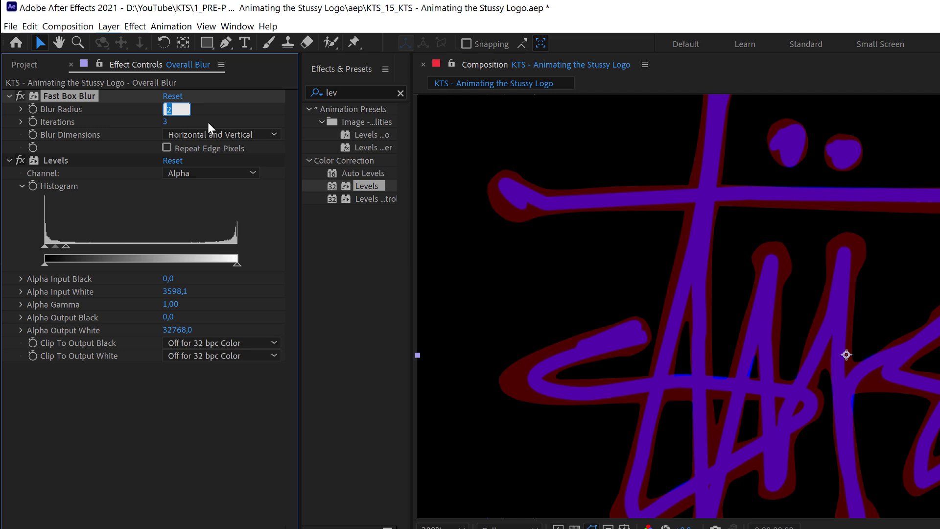
text(4)
key(Return)
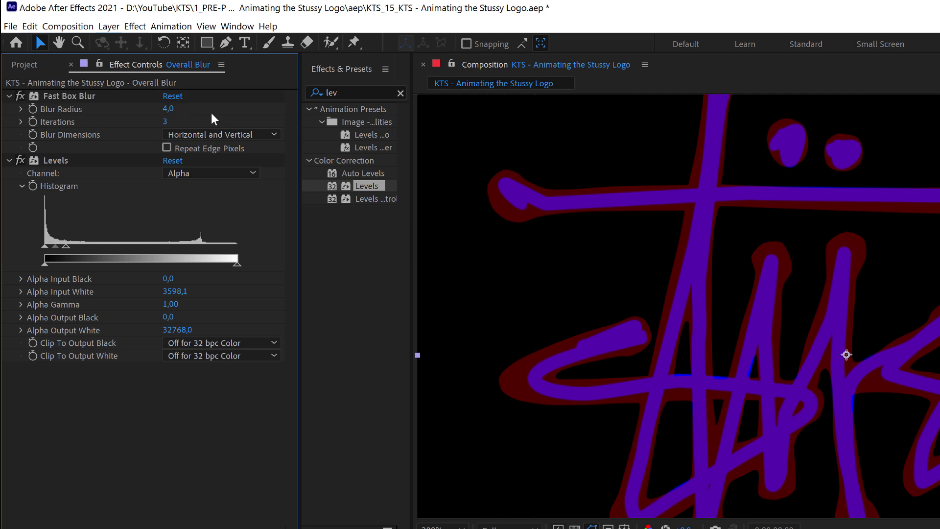
drag(66, 247, 50, 247)
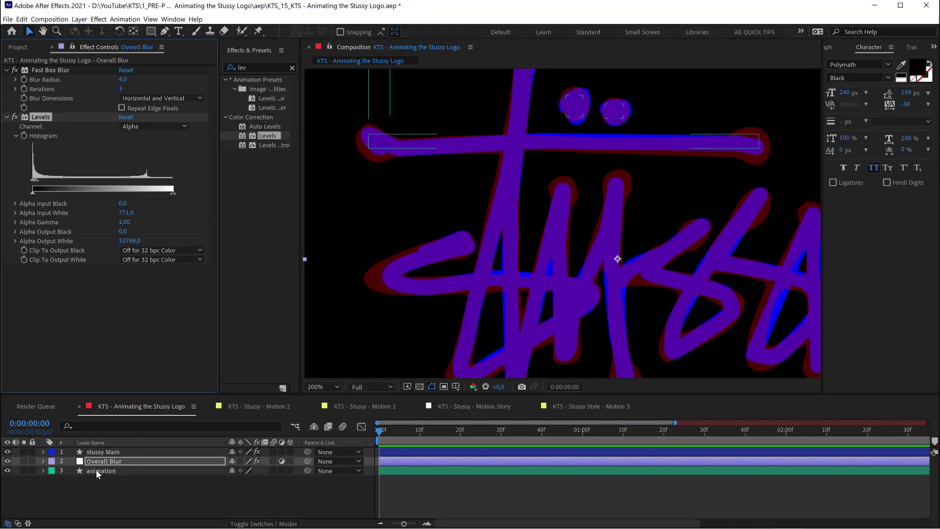
Step: Set the animation layer's stroke width to 20 px and deselect the layer
click(96, 470)
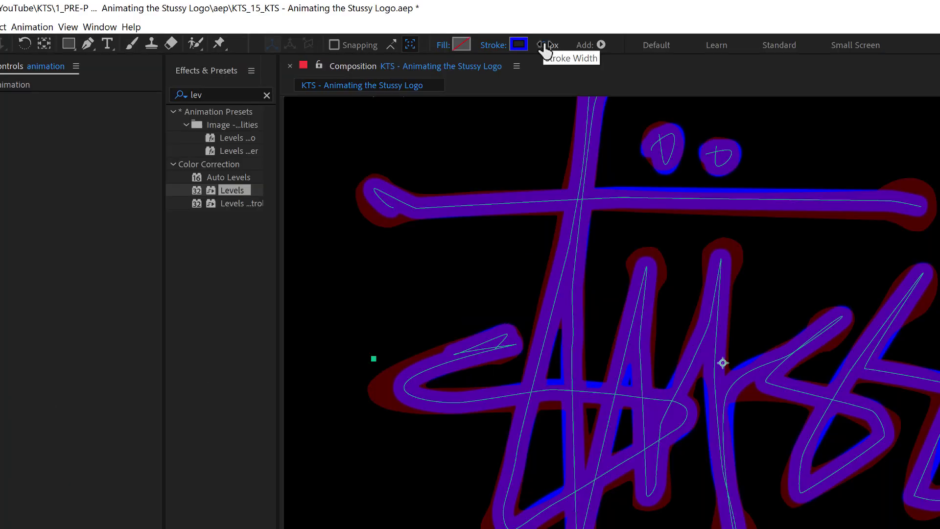
drag(490, 36, 494, 31)
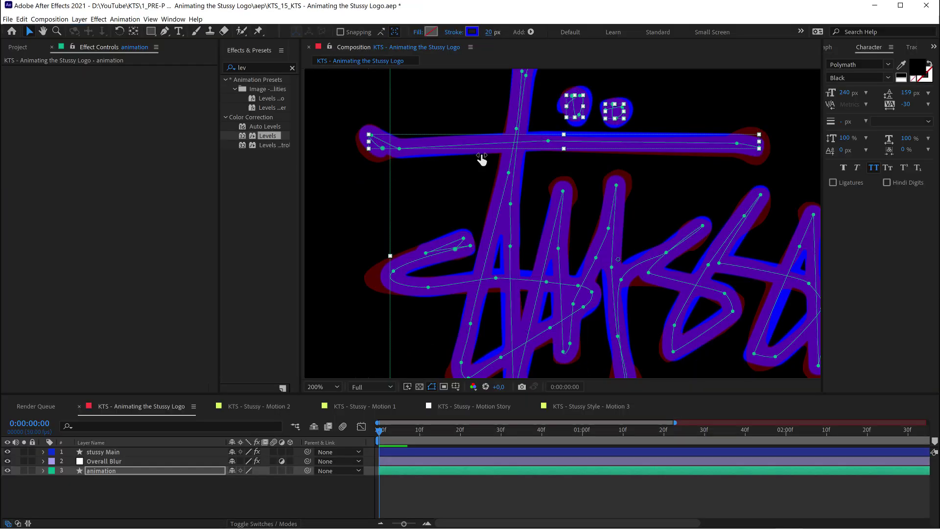
click(210, 506)
Step: With the Pen tool, reposition the animation path's points along the first S's left curve and lower horizontal stroke to follow the logo
click(164, 31)
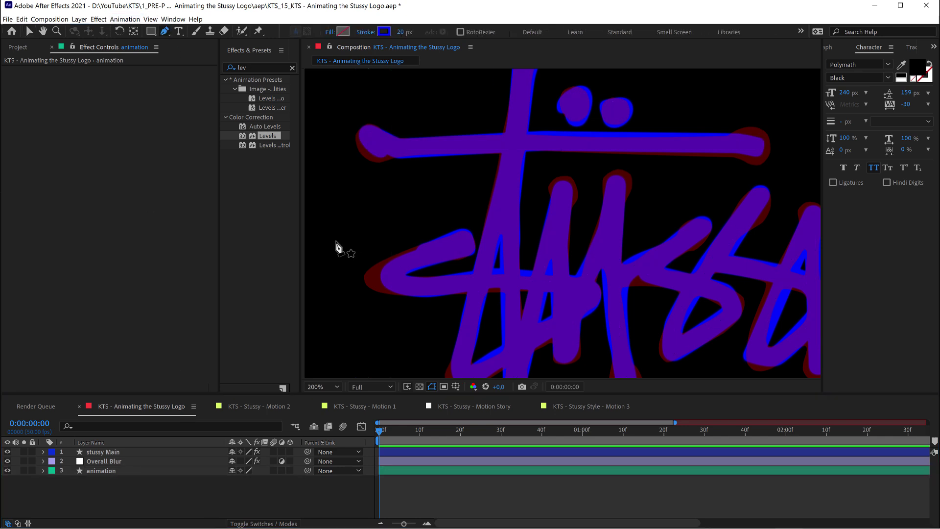
click(128, 472)
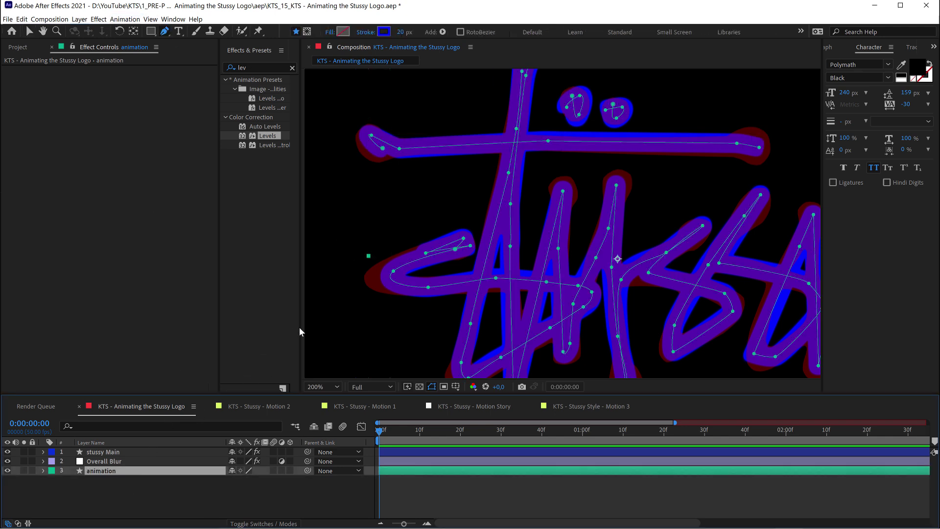
click(393, 272)
drag(393, 272, 378, 274)
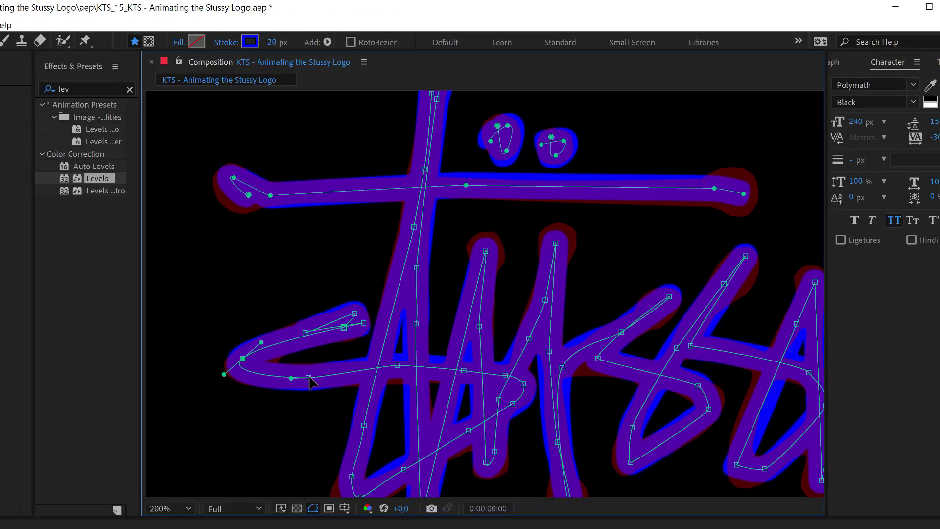
drag(309, 377, 309, 374)
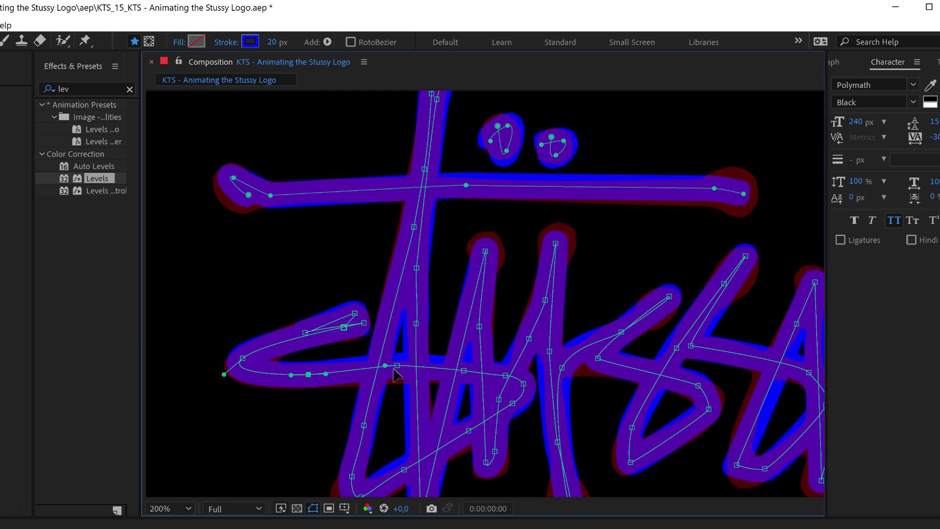
drag(396, 366, 397, 371)
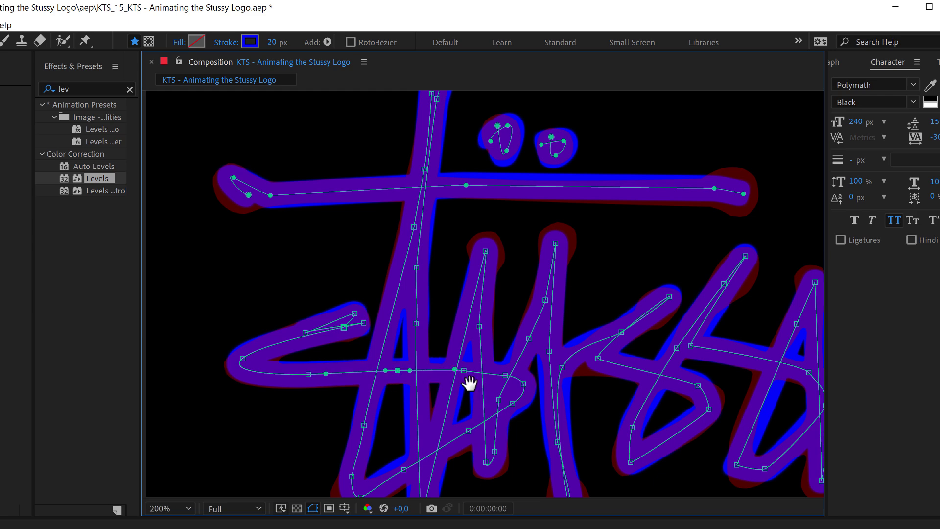
Step: Reposition the path points around the bottom corner of the stroke beneath the first S to match the logo
drag(458, 371, 443, 334)
drag(338, 438, 341, 473)
drag(454, 361, 431, 337)
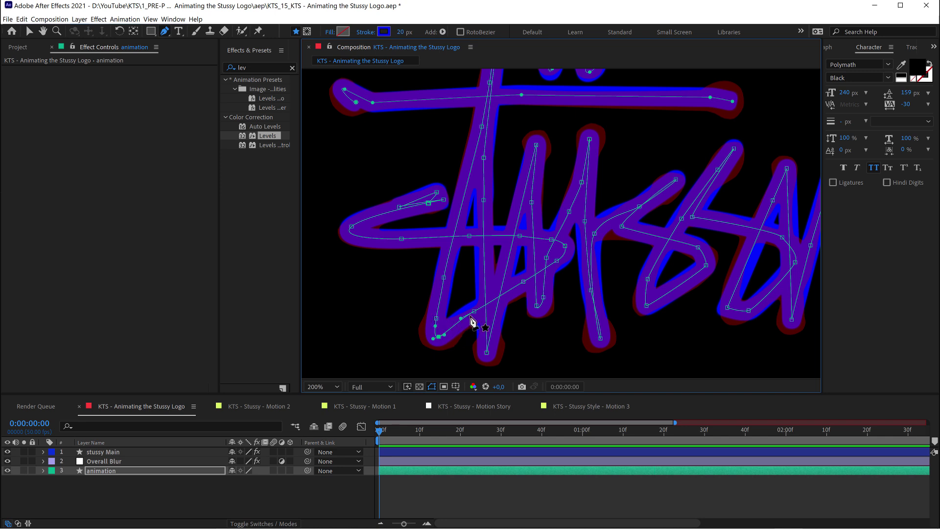
drag(474, 312, 475, 314)
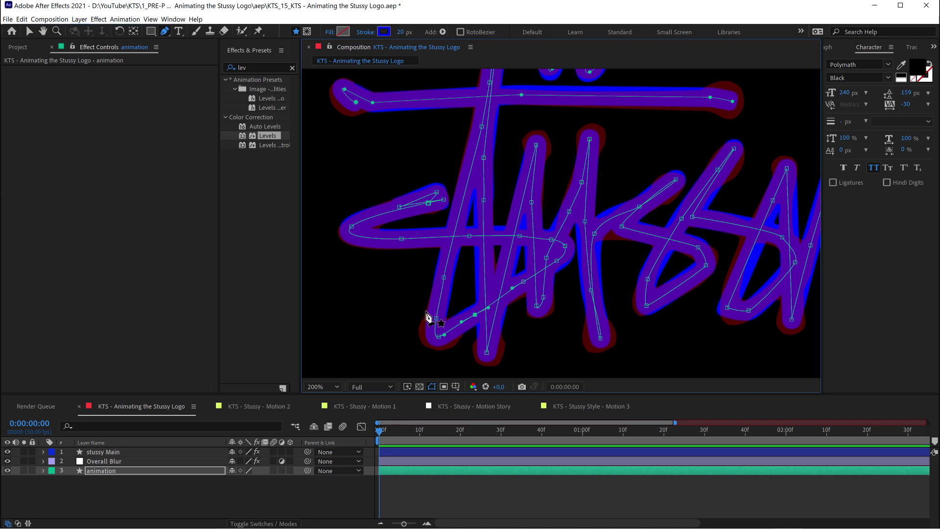
Step: Adjust the path points on the horizontal bar and on the lower loop of the last s to match the logo
drag(363, 111, 363, 169)
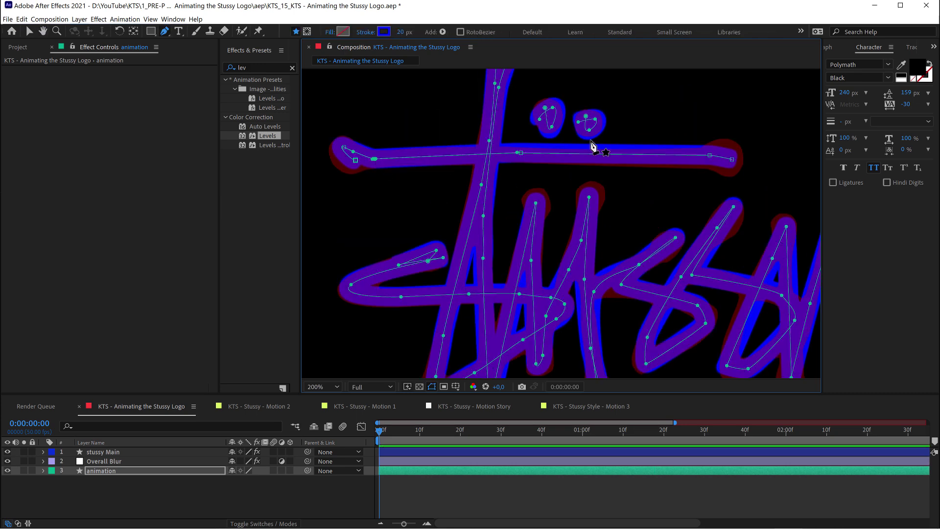
drag(732, 213, 679, 173)
click(680, 166)
drag(674, 325, 594, 301)
drag(594, 302, 596, 302)
drag(615, 305, 612, 305)
drag(667, 319, 614, 291)
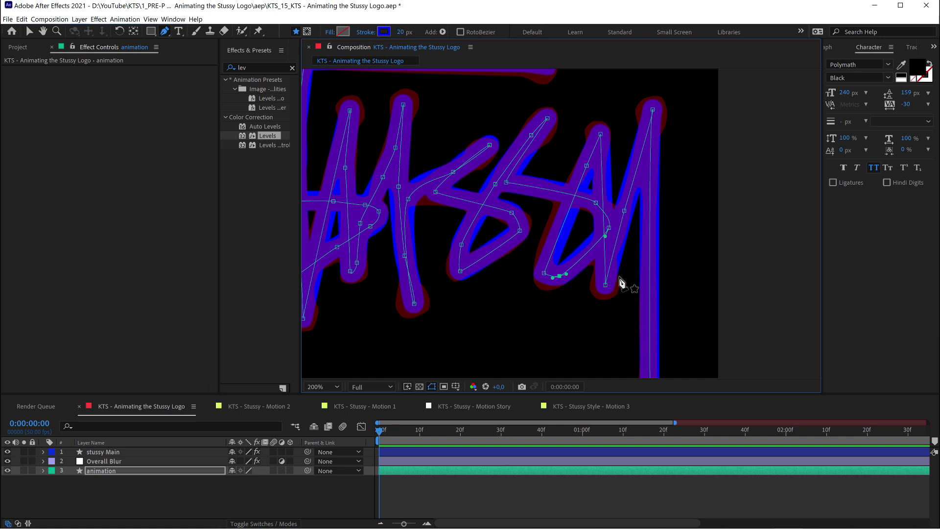
Step: Add a point near the top of the y's final upstroke and shift it slightly right to follow the logo
key(space)
drag(661, 295, 606, 315)
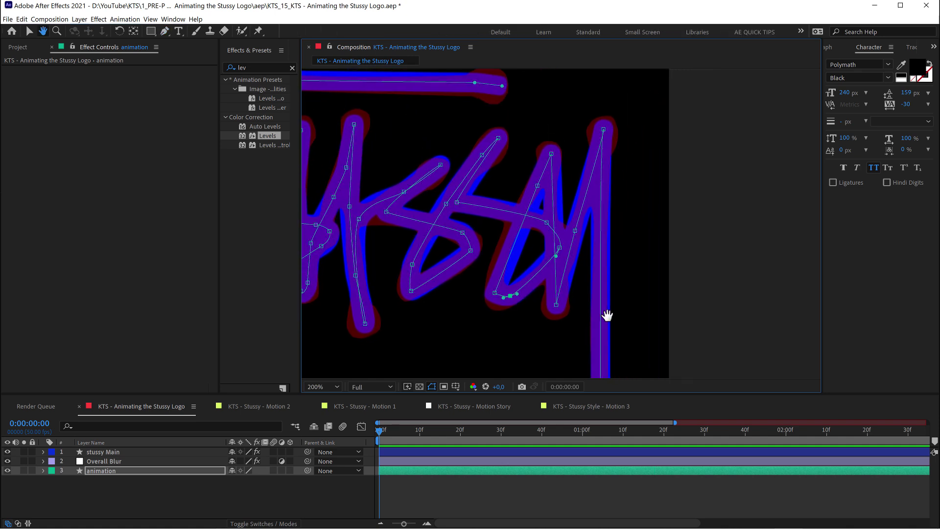
scroll(602, 147, up, 2)
drag(648, 144, 583, 224)
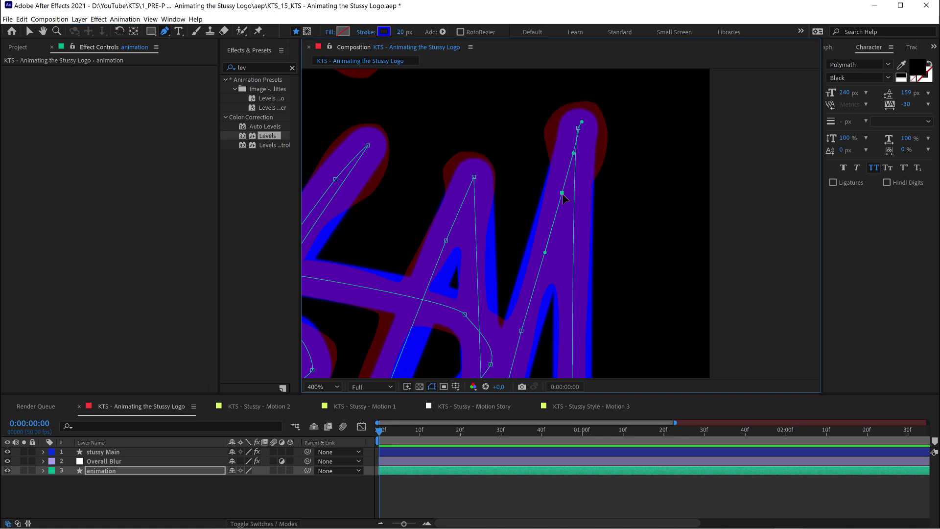
drag(562, 197, 569, 201)
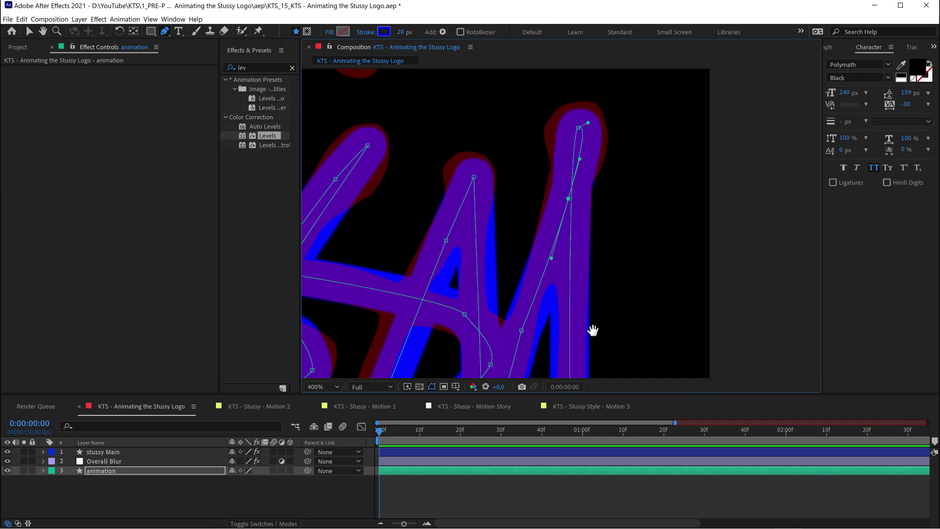
Step: Reposition the path points at the y's first peak, on its upstroke, and on the last s's bowl
drag(617, 344, 631, 278)
drag(488, 119, 483, 112)
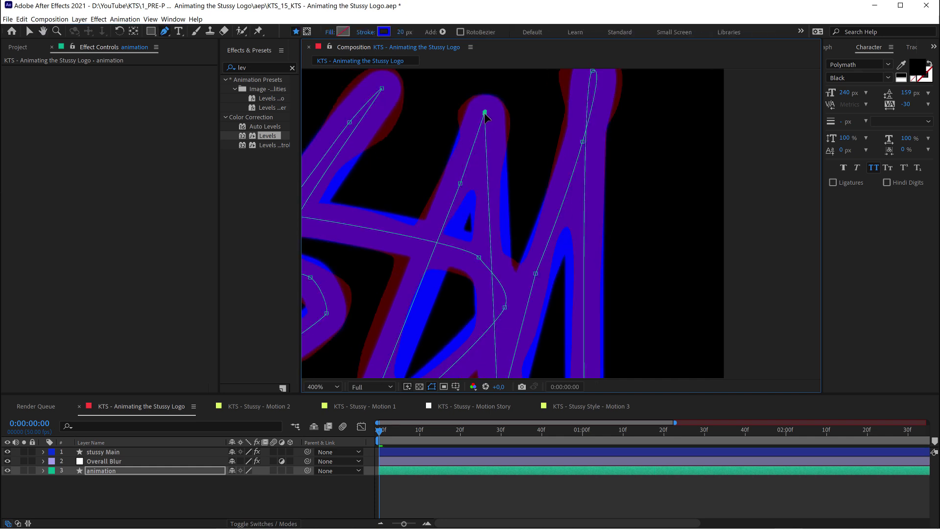
drag(460, 184, 453, 184)
mouse_move(479, 258)
mouse_down()
mouse_move(484, 268)
mouse_move(615, 243)
mouse_up()
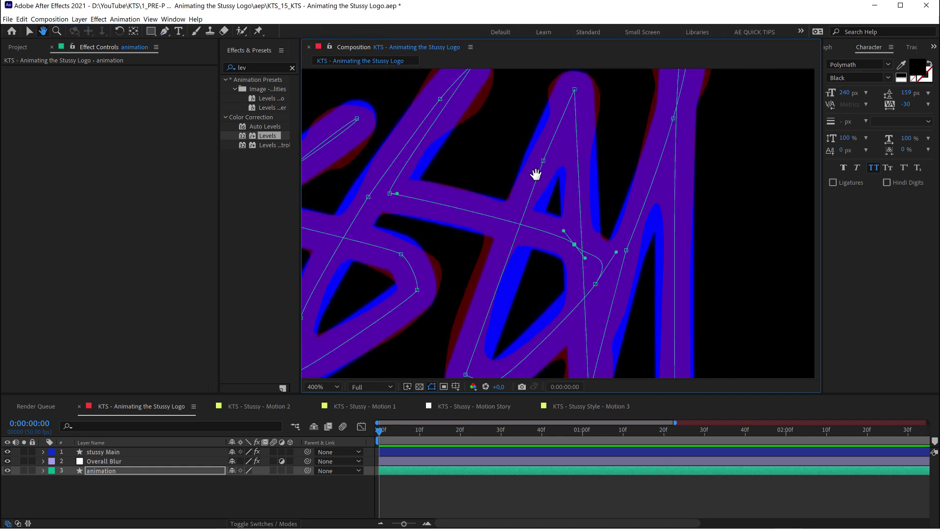
Step: Add two points on the lower part of the upstroke between the last s and the y, and shift them left onto the logo
click(500, 278)
drag(500, 279, 487, 277)
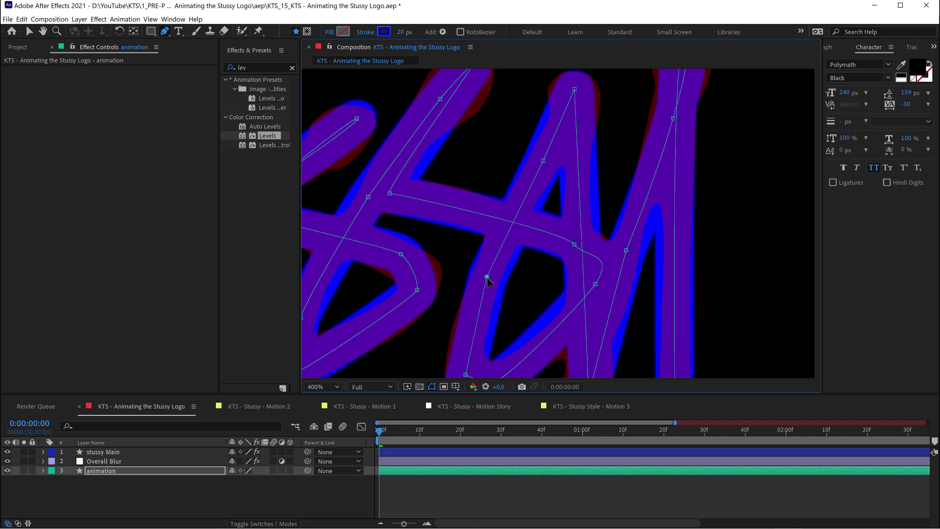
click(479, 319)
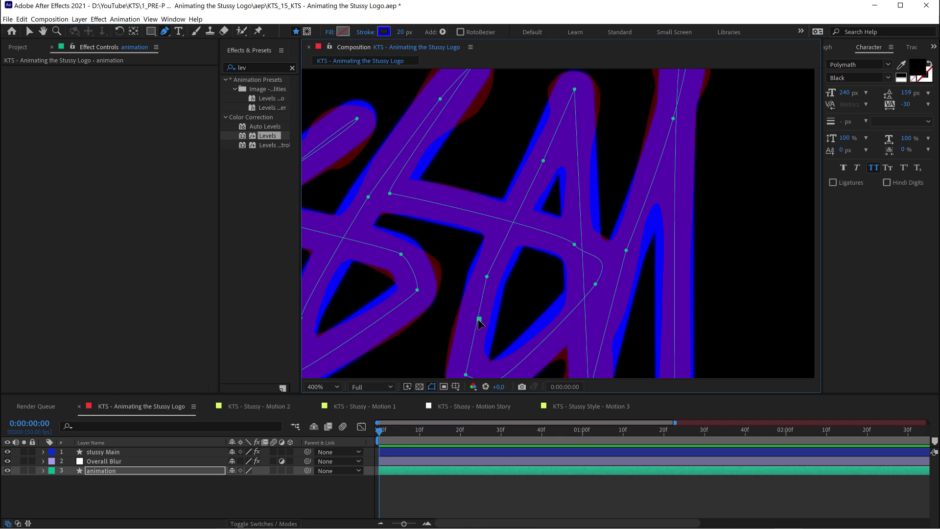
key(ctrl+z)
drag(478, 321, 475, 325)
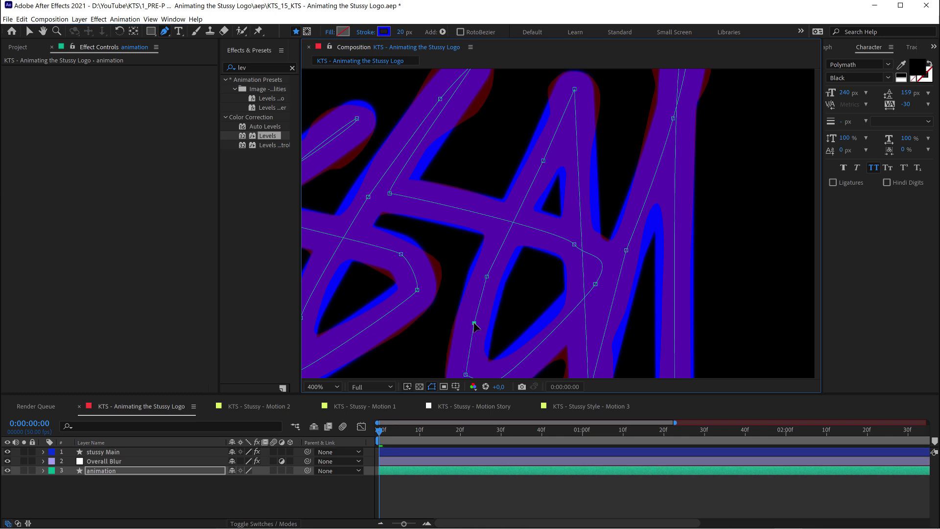
Step: Adjust the path point on the middle s's lower bowl and view the whole logo
key(comma)
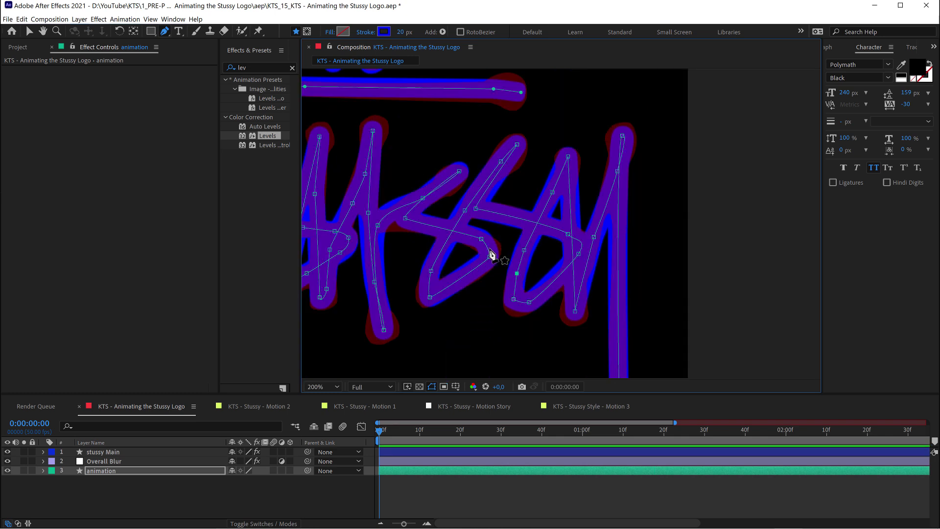
drag(490, 256, 623, 262)
key(comma)
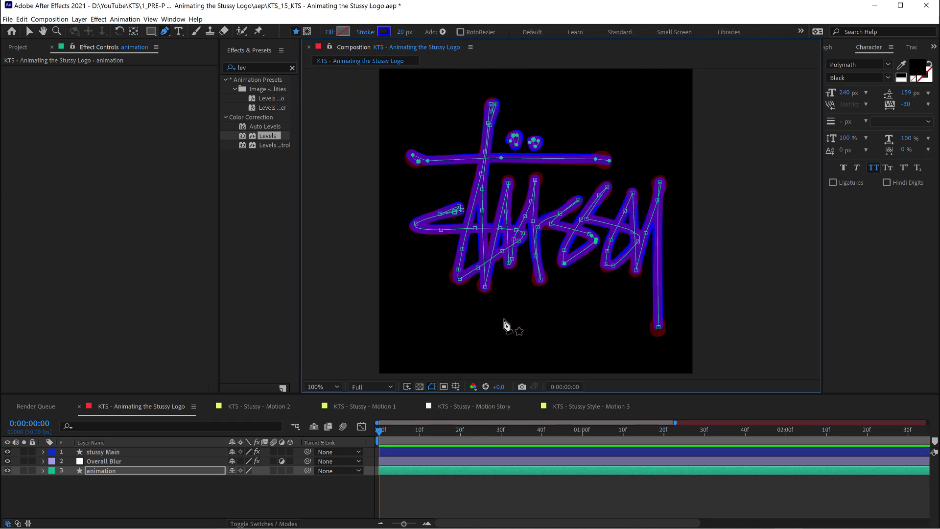
drag(488, 160, 528, 230)
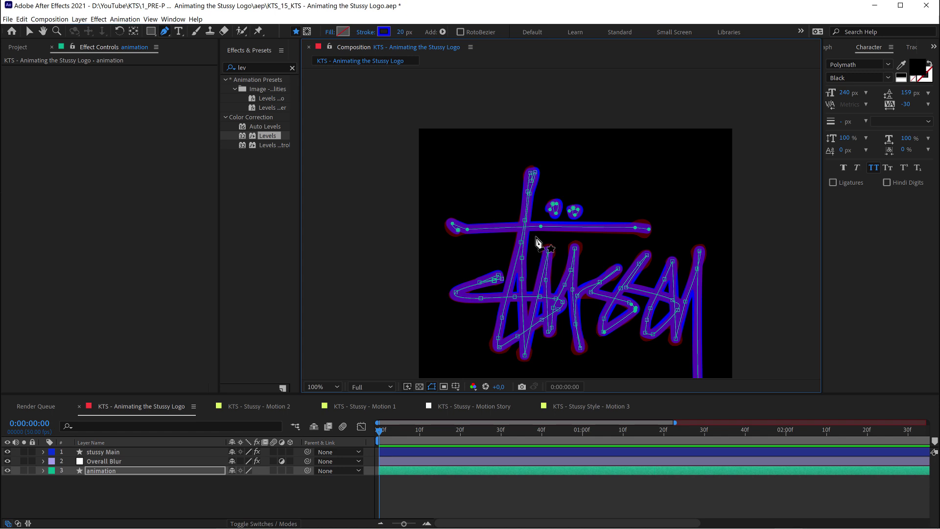
key(period)
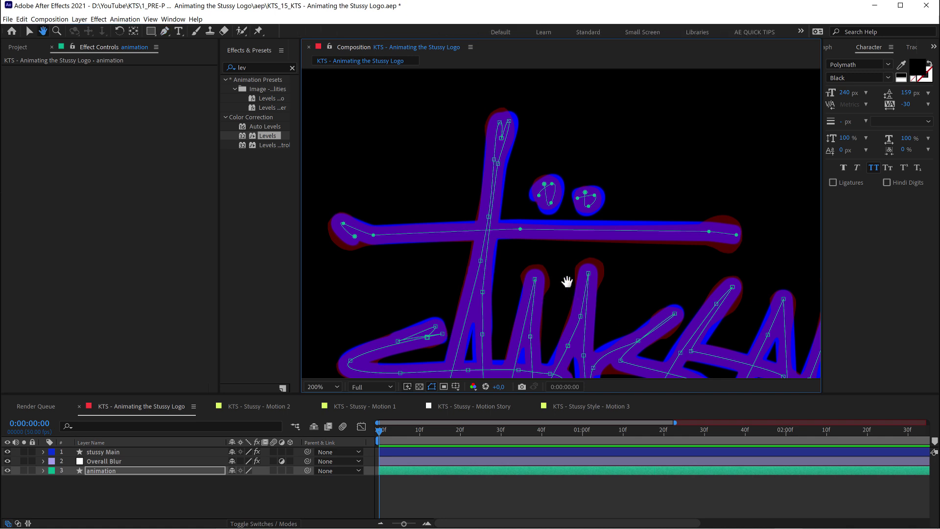
scroll(565, 278, down, 1)
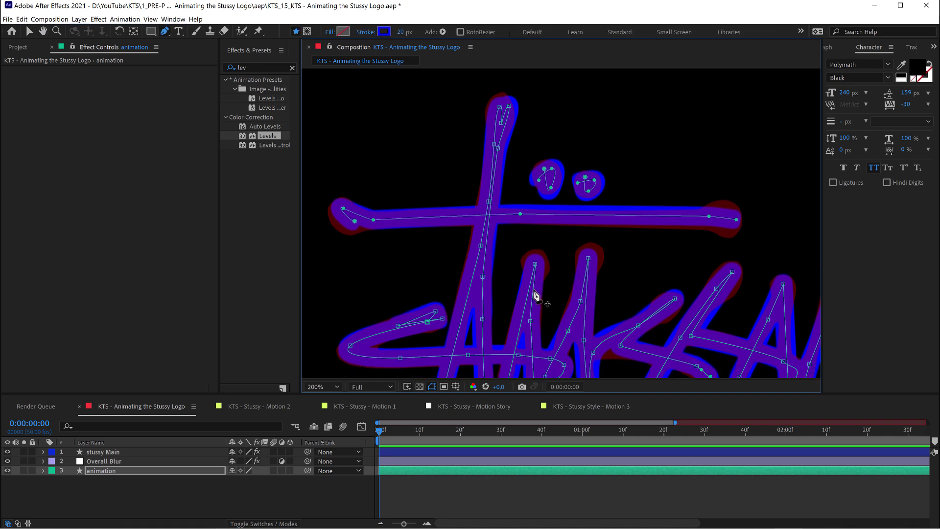
key(period)
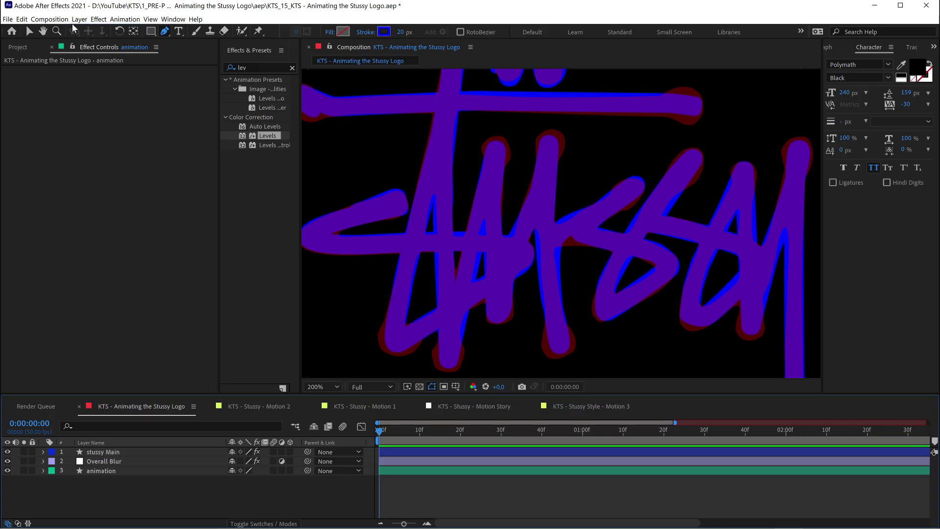
Step: Create a white 1280 × 1280 px solid named "blur" and place it directly below the stussy Main layer
click(80, 19)
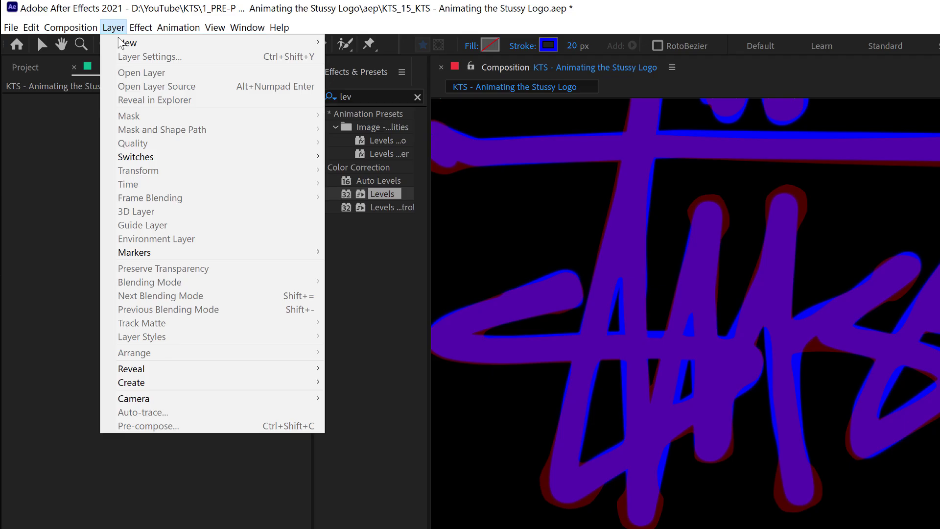
mouse_move(82, 30)
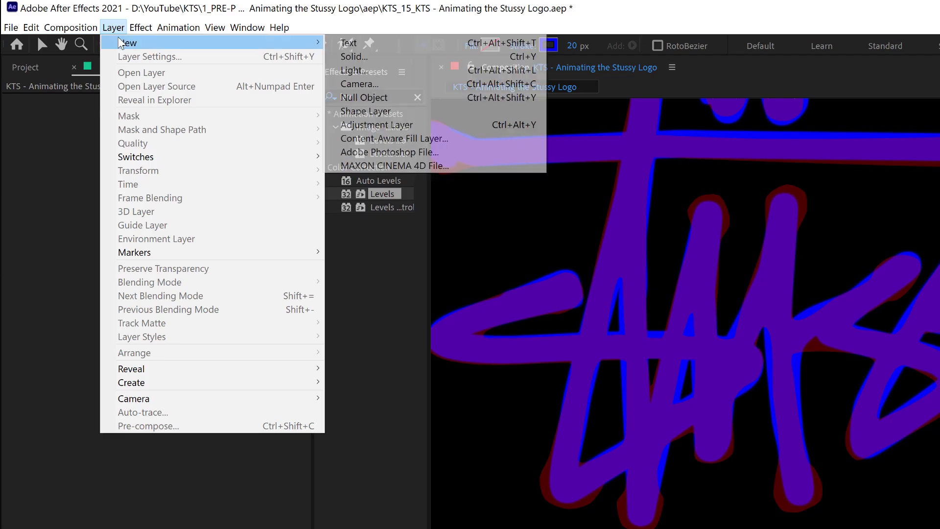
click(338, 57)
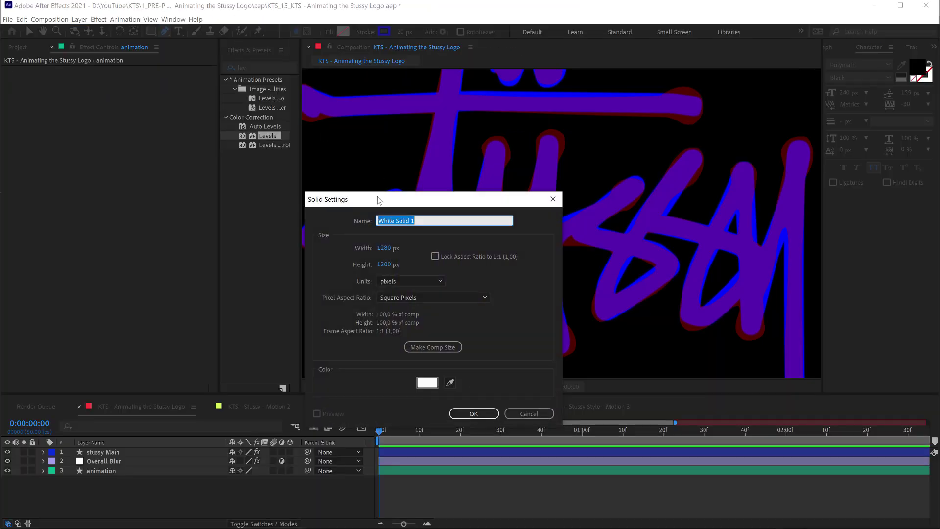
text(blur)
key(Return)
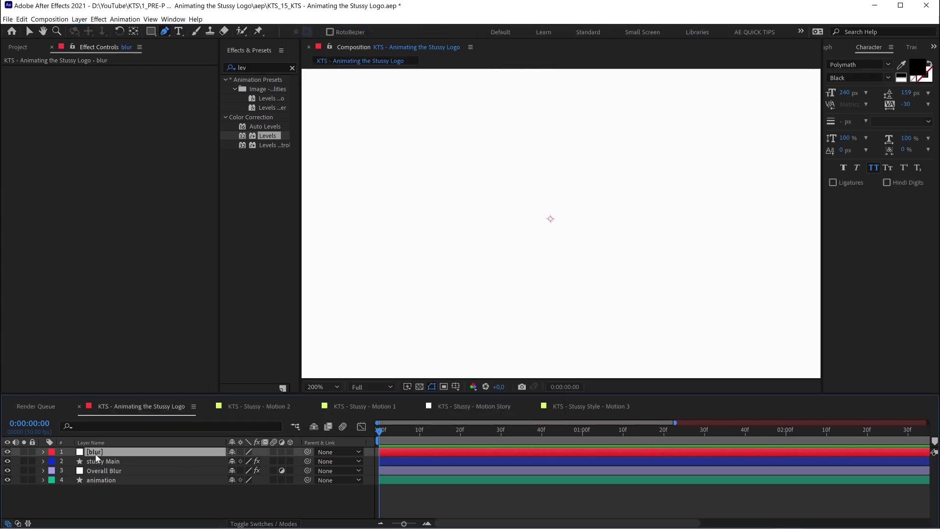
drag(96, 456, 94, 469)
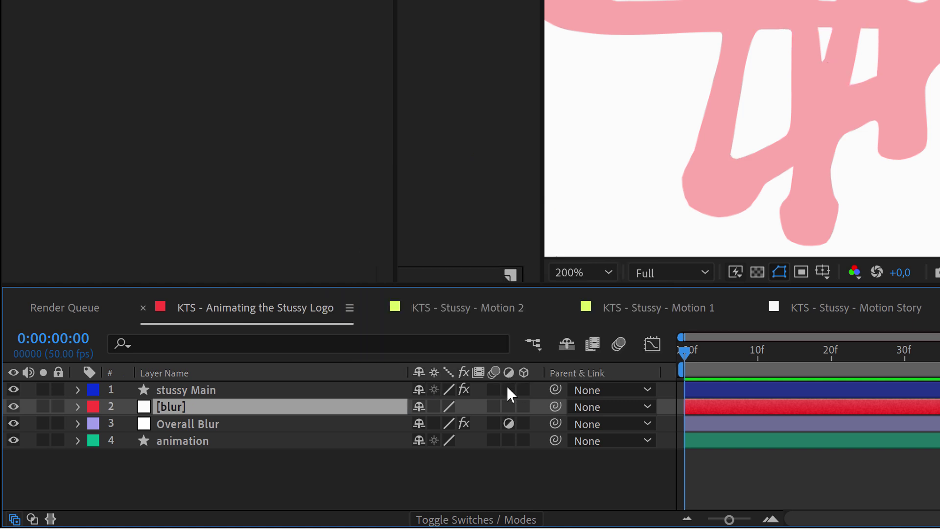
Step: Try making the blur solid an adjustment layer, and revert it to a regular solid
click(509, 406)
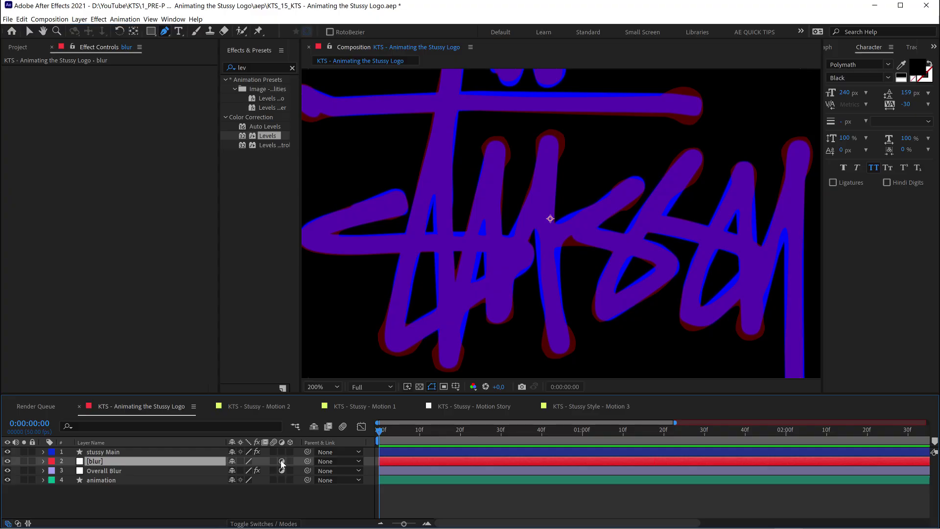
click(509, 406)
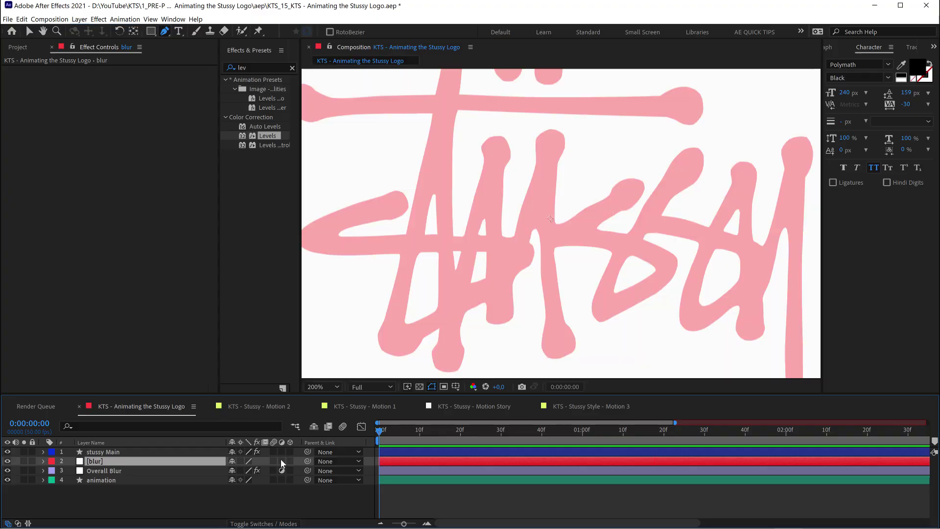
Step: Toggle the timeline's layer columns between switches and modes, ending on the layer switches
click(266, 522)
click(266, 522)
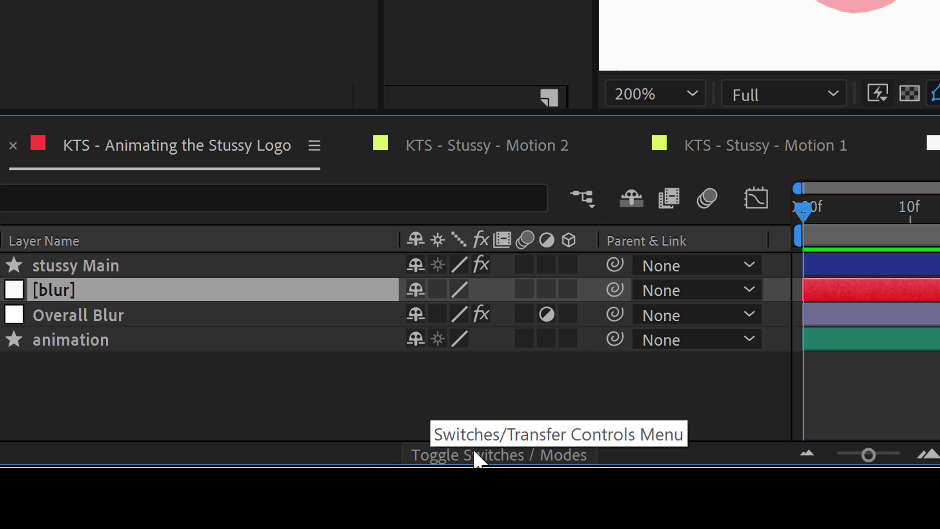
click(473, 448)
click(480, 446)
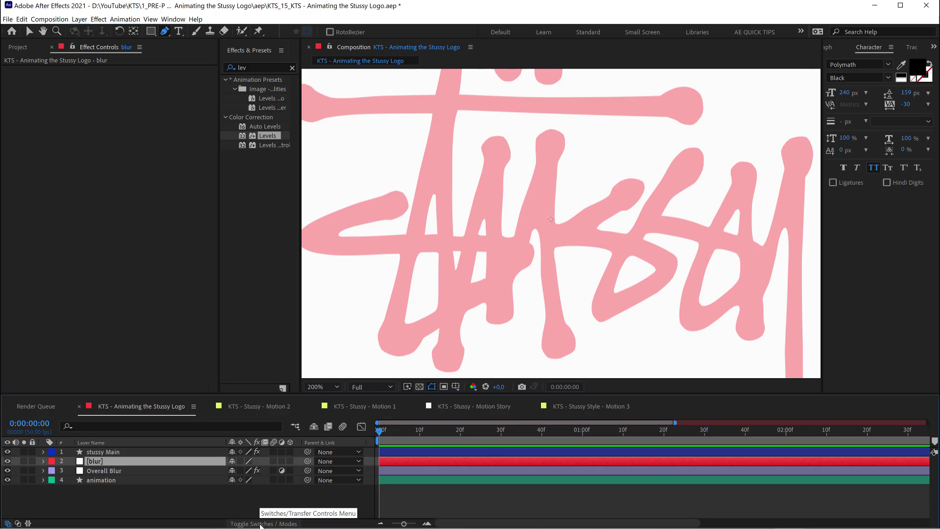
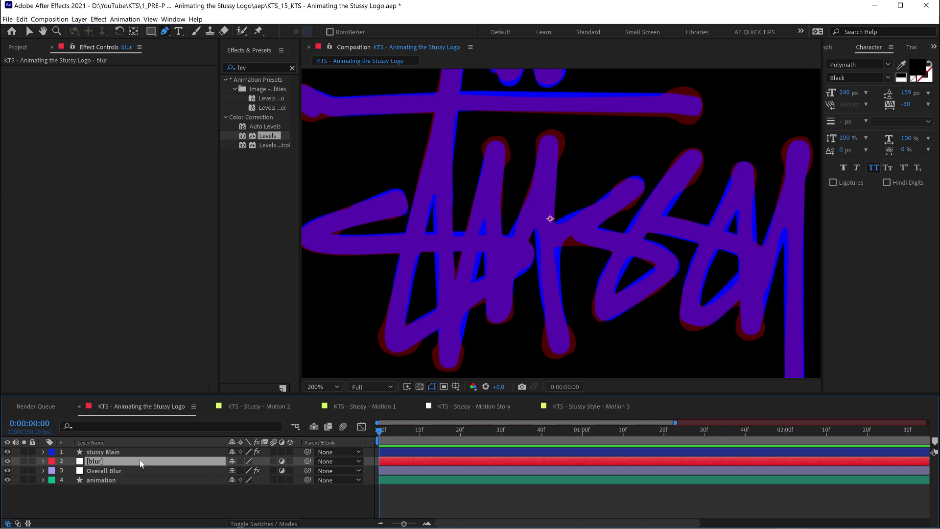
Step: Copy the Fast Box Blur and Levels effects from the Overall Blur layer onto the blur layer
click(107, 472)
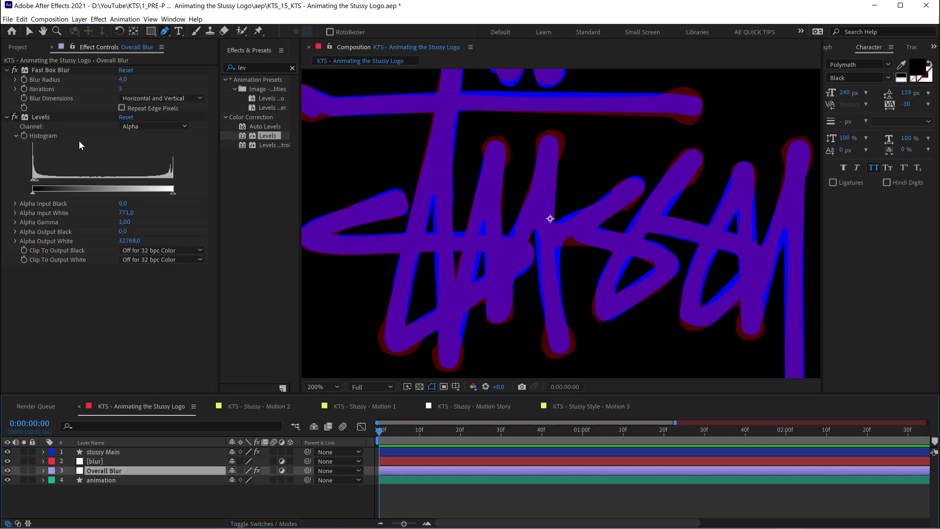
click(57, 70)
ctrl+click(45, 117)
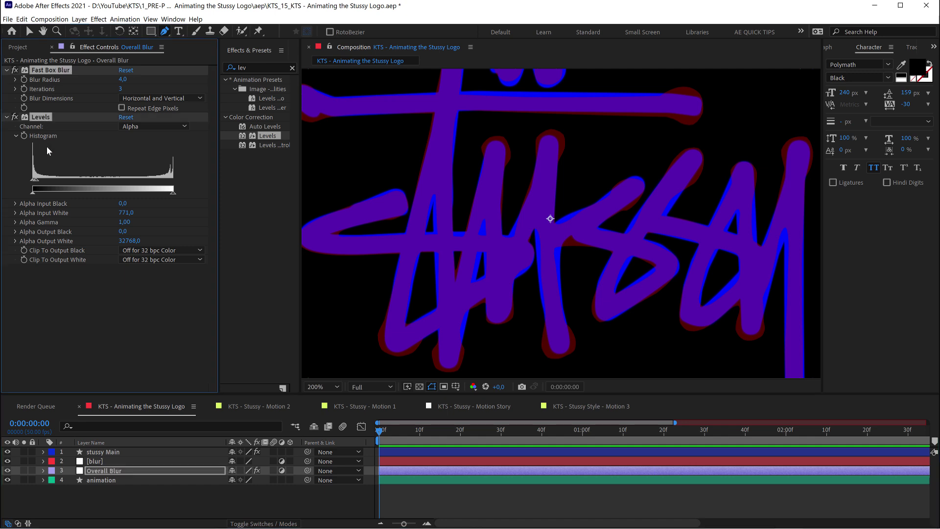
click(94, 462)
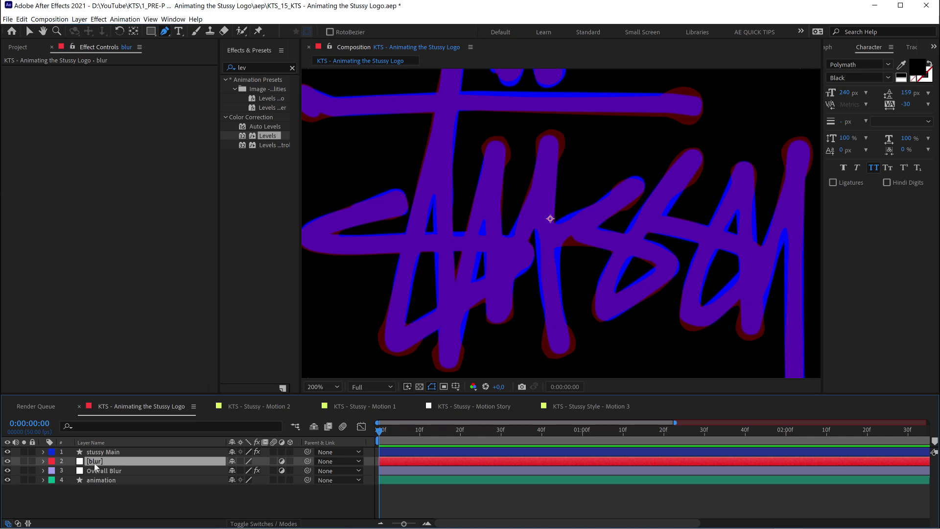
key(ctrl+v)
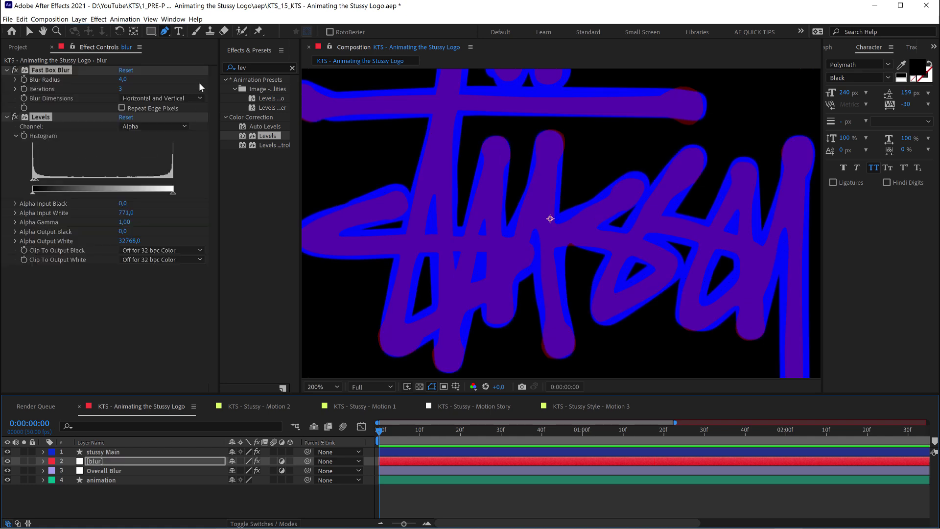
Step: Draw an elliptical mask on the blur layer around the upper end of the u's right stroke
click(151, 32)
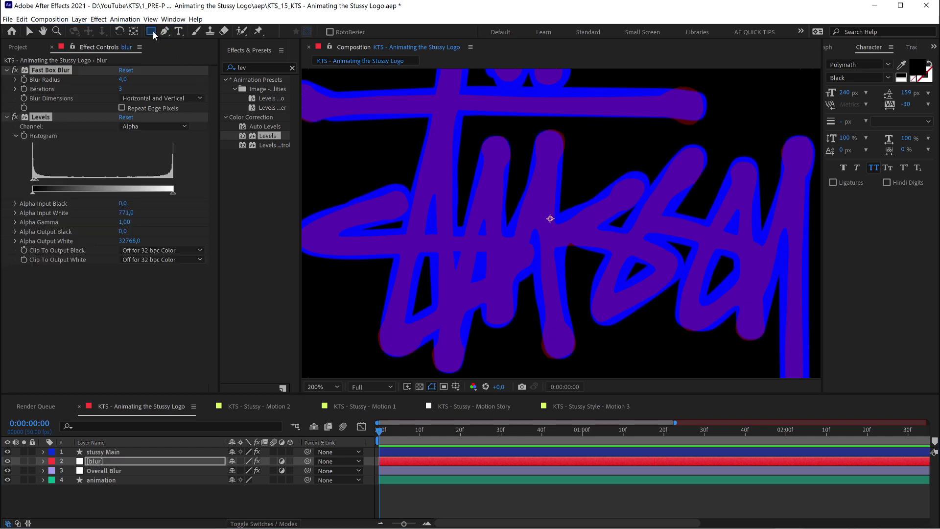
drag(153, 35, 174, 57)
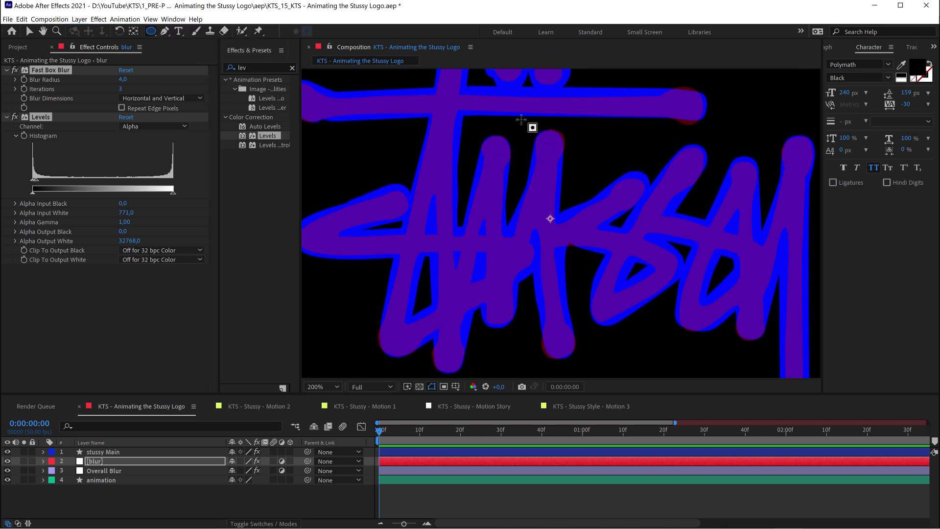
drag(521, 119, 573, 171)
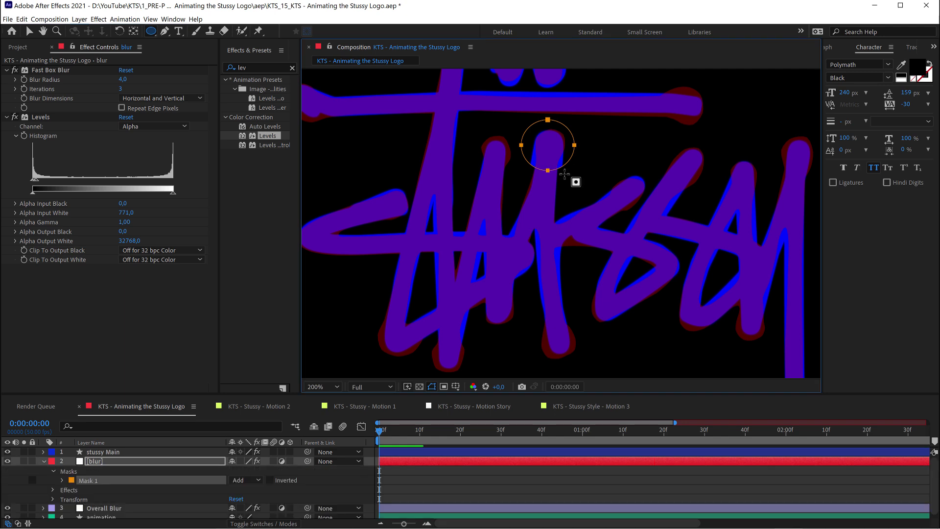
click(43, 70)
click(40, 116)
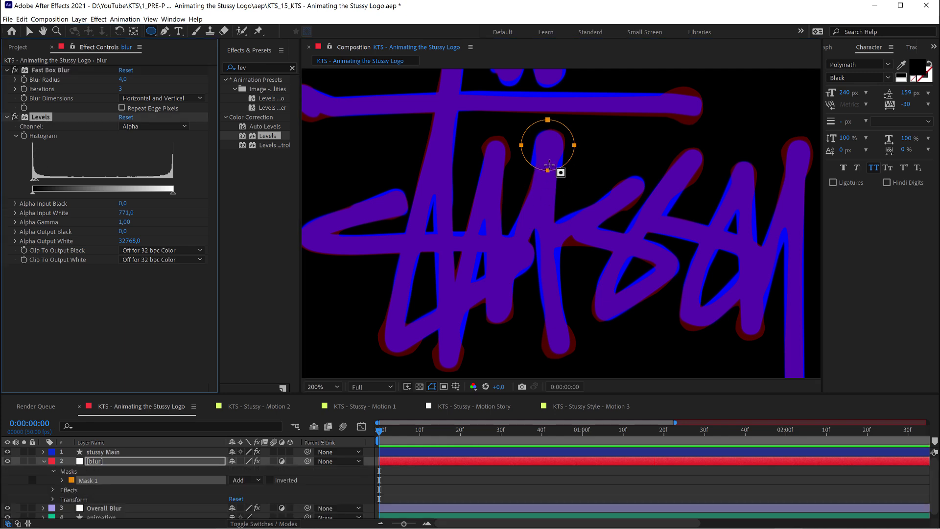
Step: Set the mask's feather to 21 pixels and move the blur layer directly below Overall Blur
scroll(560, 172, up, 2)
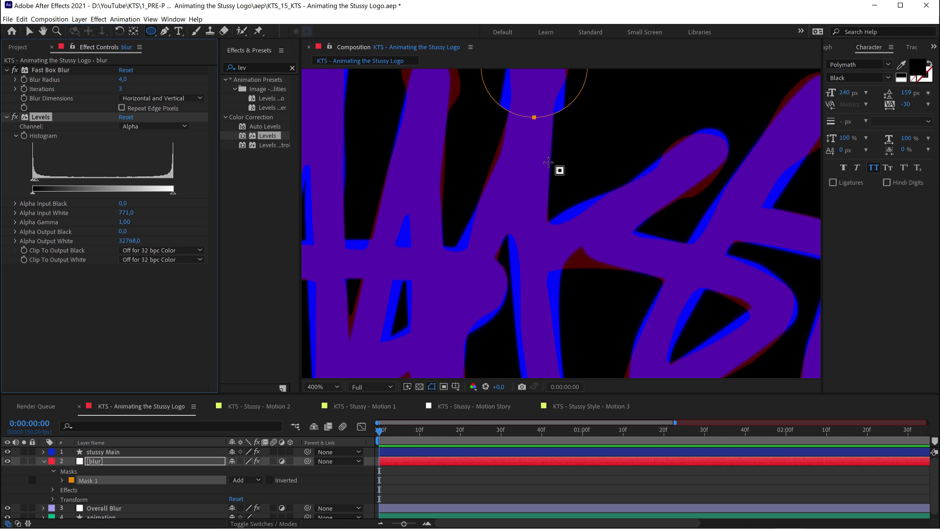
click(44, 462)
click(47, 462)
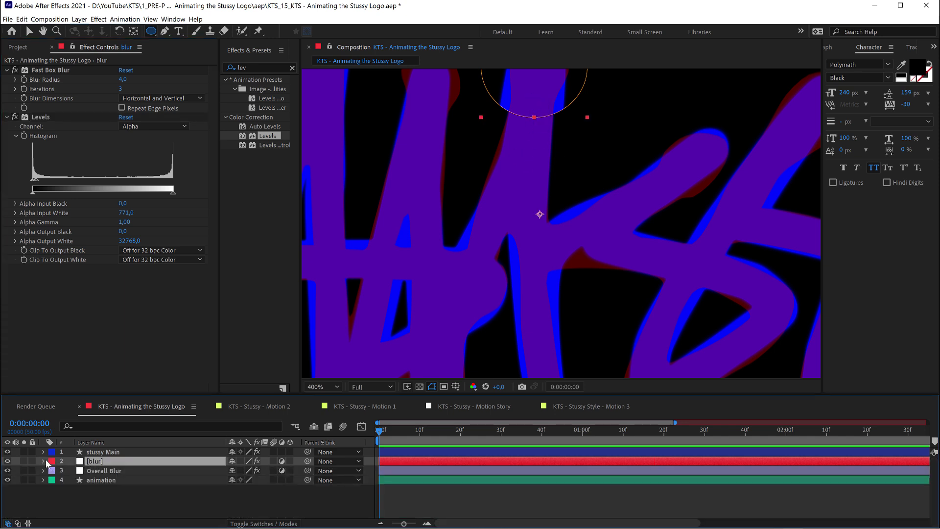
key(f)
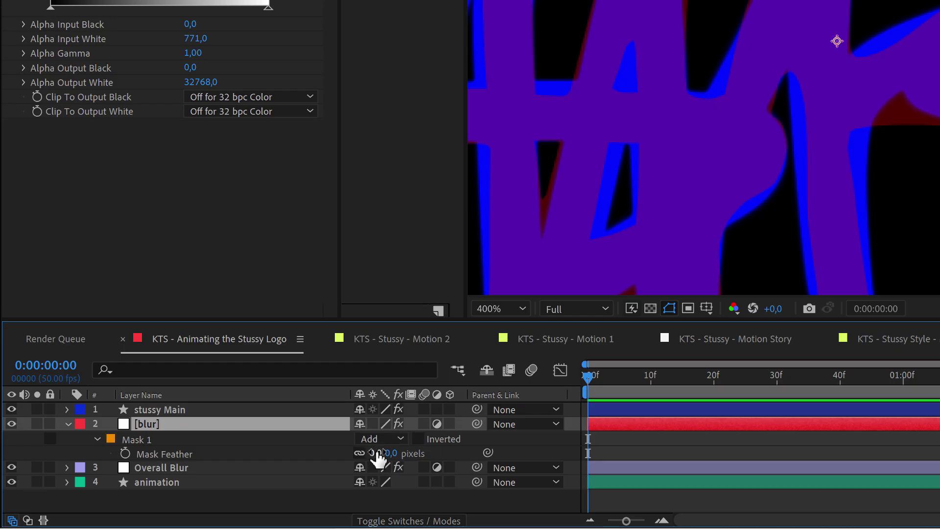
drag(244, 480, 255, 480)
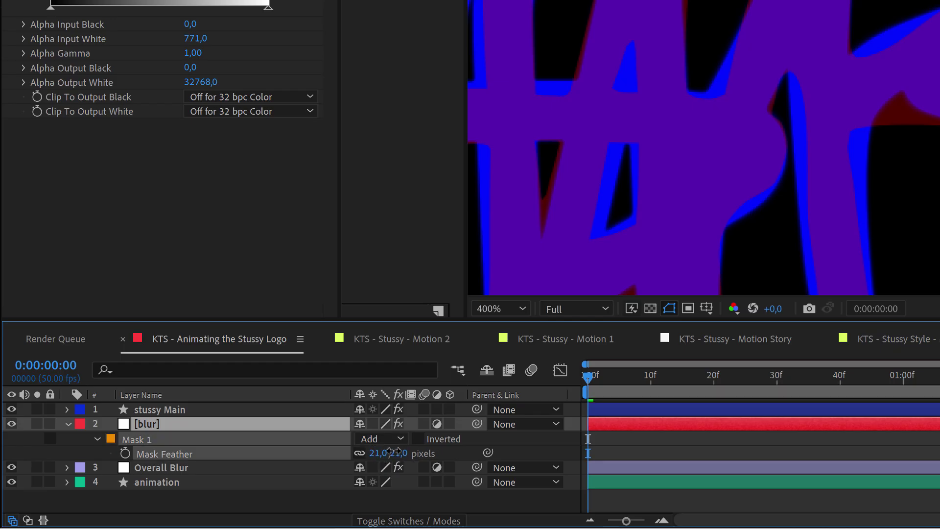
click(172, 425)
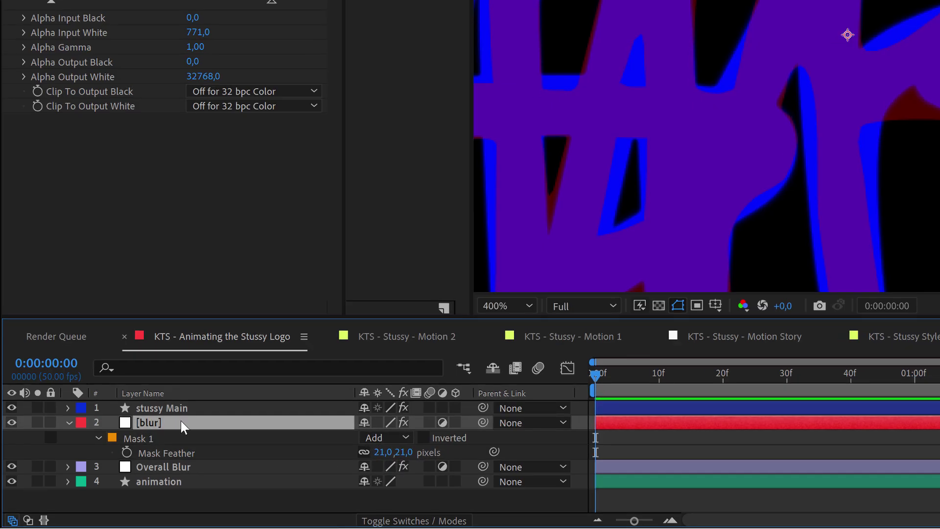
drag(180, 421, 173, 470)
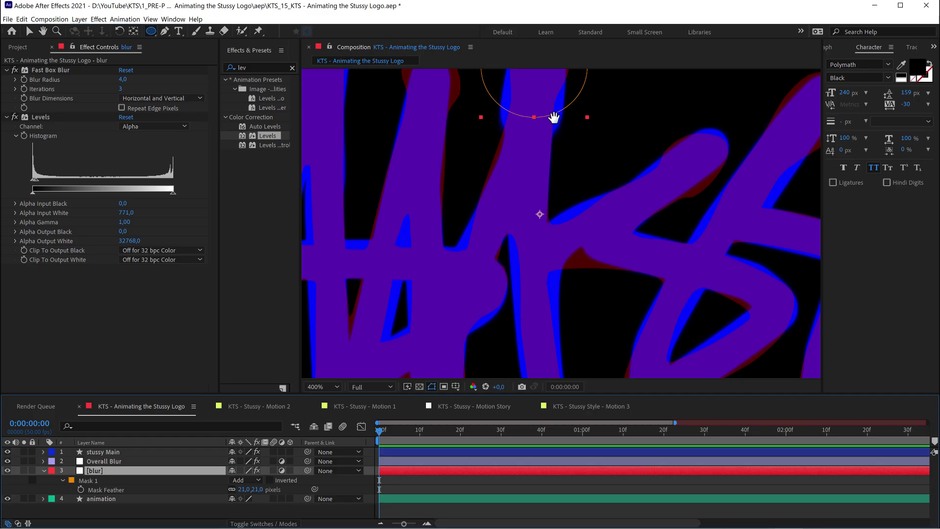
Step: Free-transform Mask 1 into a smaller, wider ellipse shifted up over the end of the u's right stroke
drag(830, 23, 817, 49)
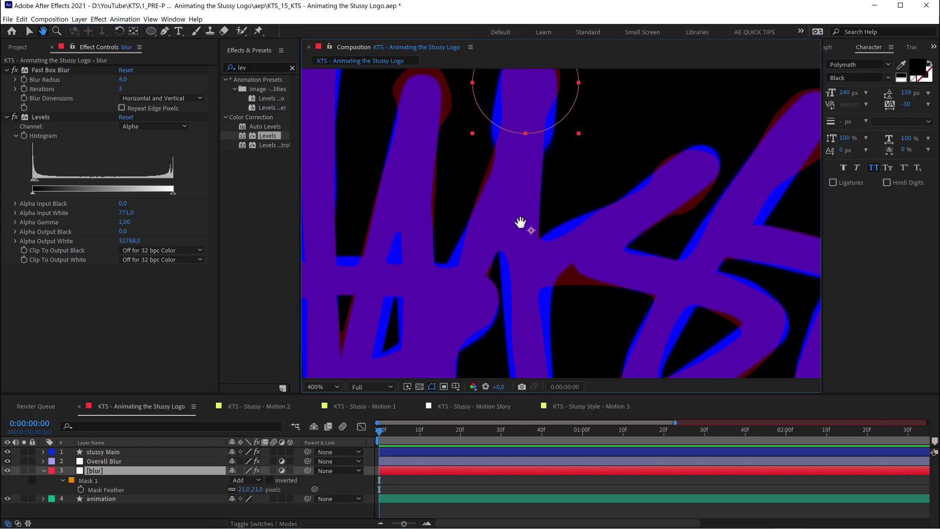
drag(520, 222, 494, 309)
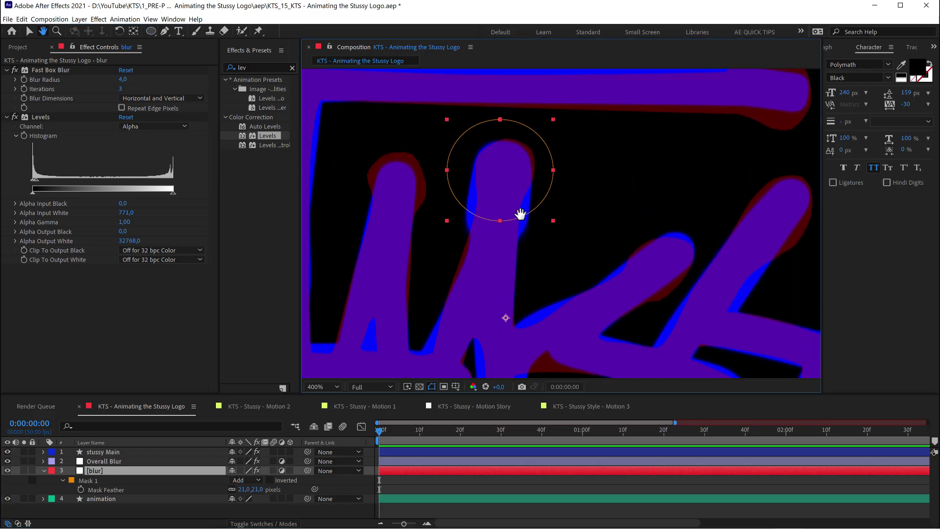
click(101, 480)
key(v)
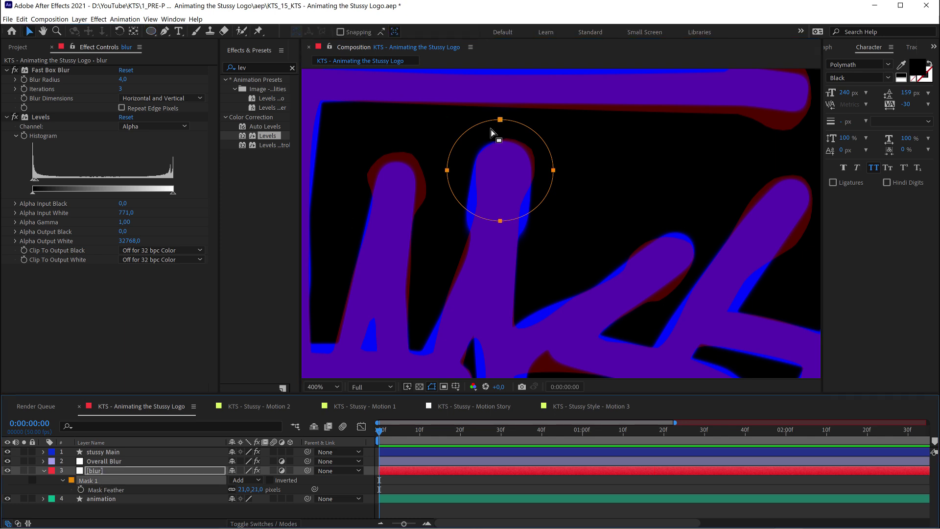
double_click(531, 129)
drag(519, 152, 529, 149)
drag(457, 218, 464, 199)
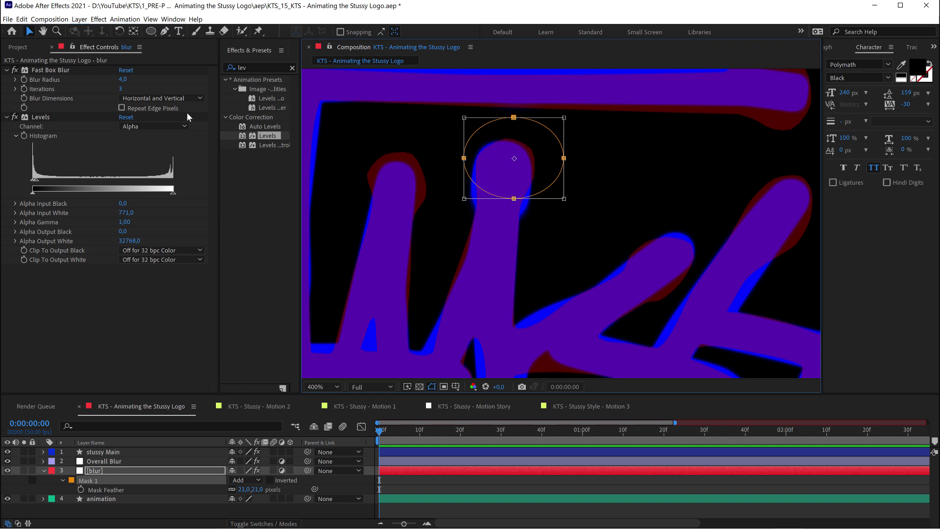
Step: Rotate Mask 1 slightly counterclockwise and finish its free transform
click(152, 32)
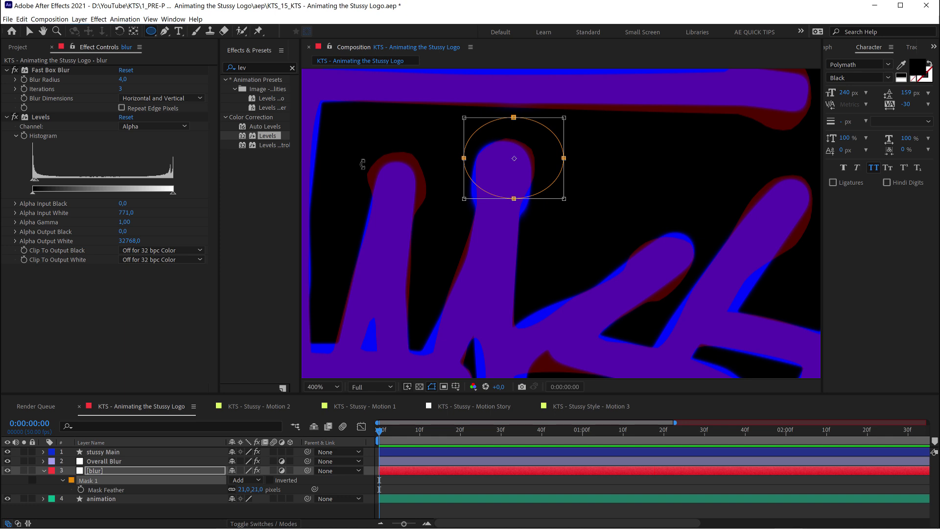
drag(363, 156, 379, 168)
key(Return)
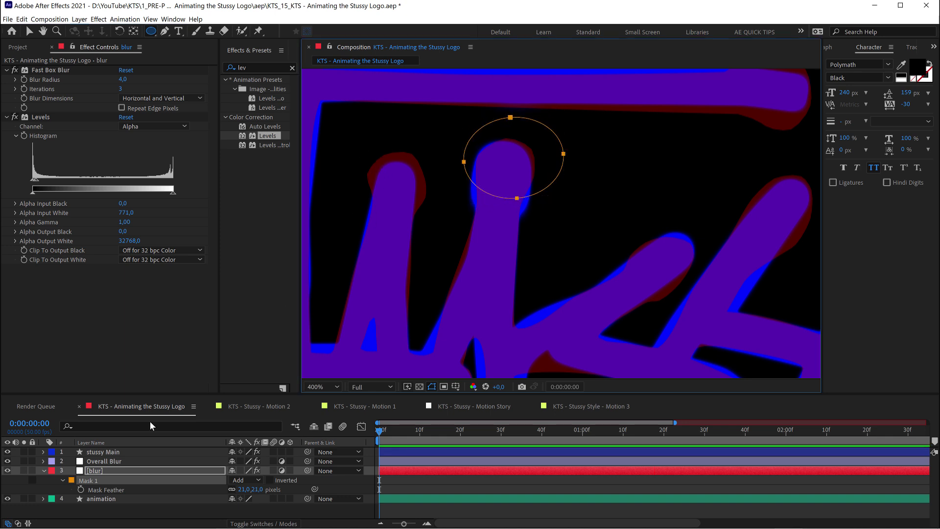
key(ctrl+t)
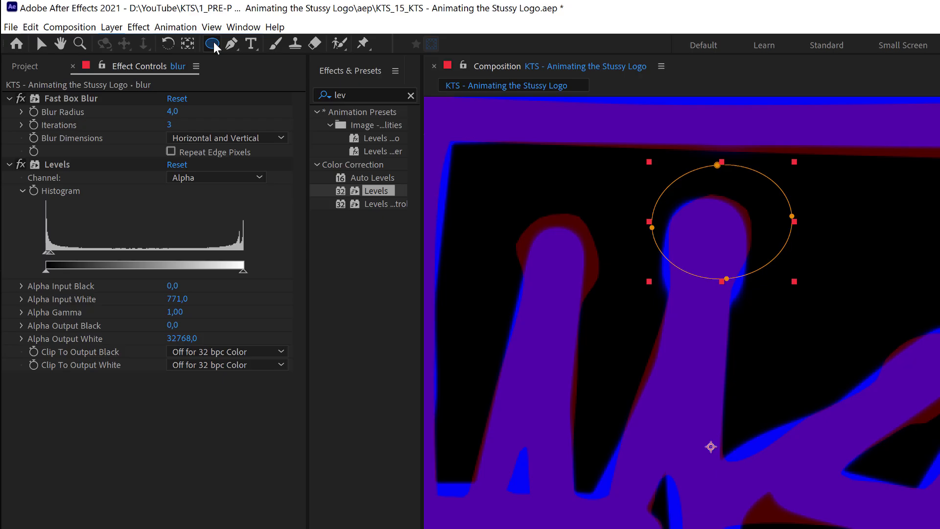
Step: Draw a second elliptical mask on the blur layer over the upper end of the u's left stroke
click(214, 44)
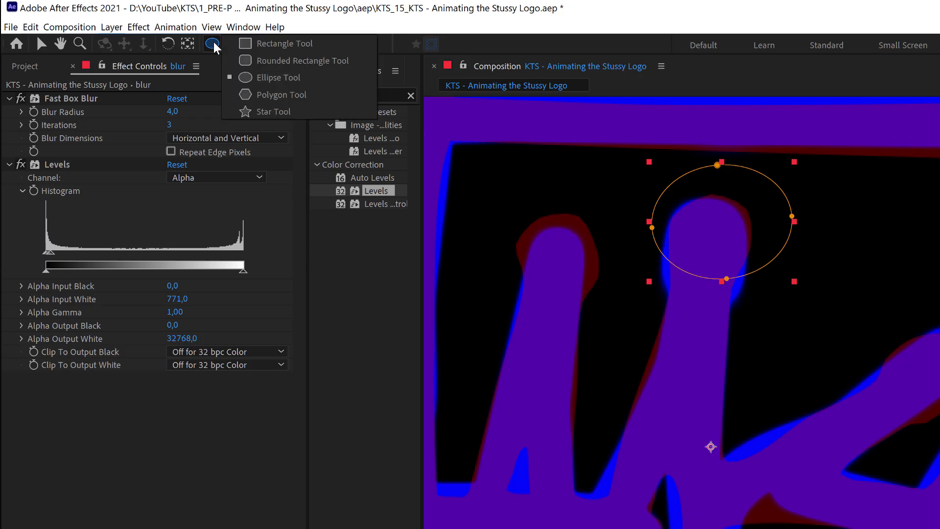
click(245, 78)
drag(516, 209, 593, 297)
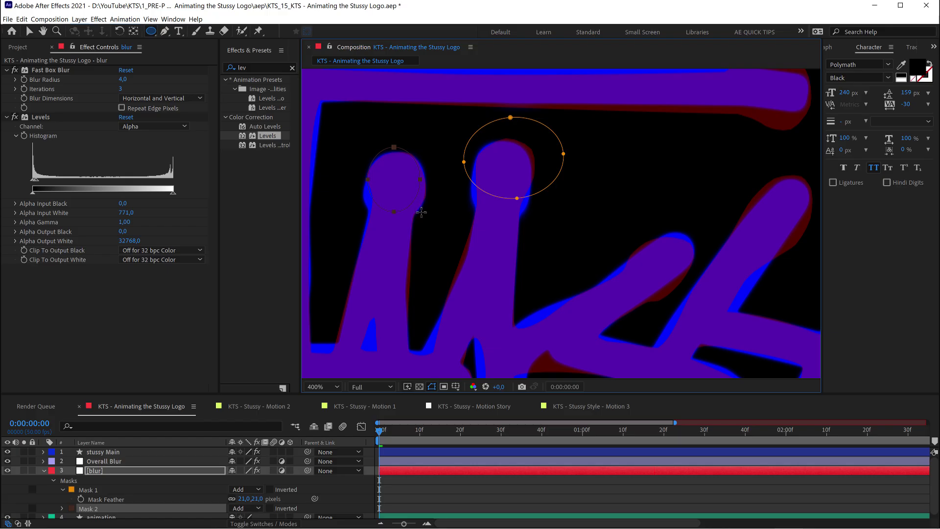
Step: Add elliptical masks over the upper ends of the middle s and the last s, rotating the latter to follow its stroke
key(h)
drag(441, 279, 426, 231)
key(q)
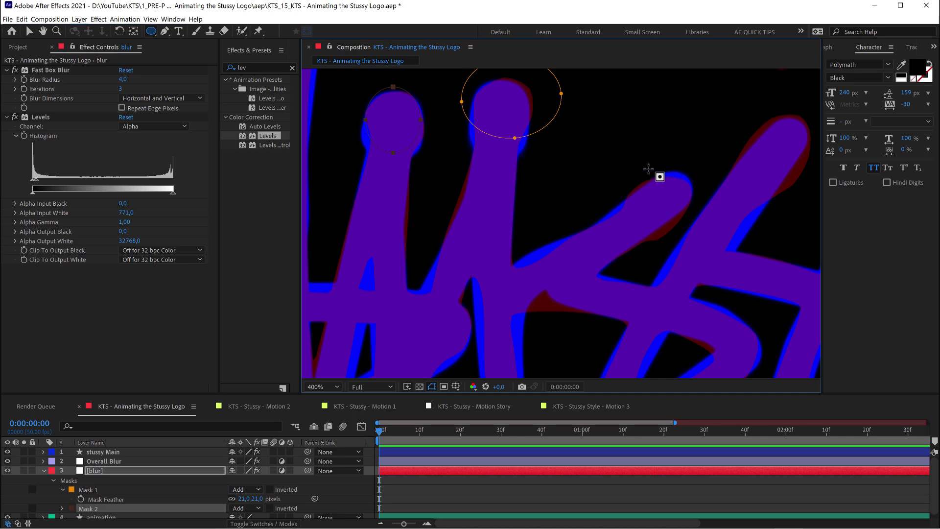
drag(642, 176, 686, 217)
drag(657, 138, 697, 204)
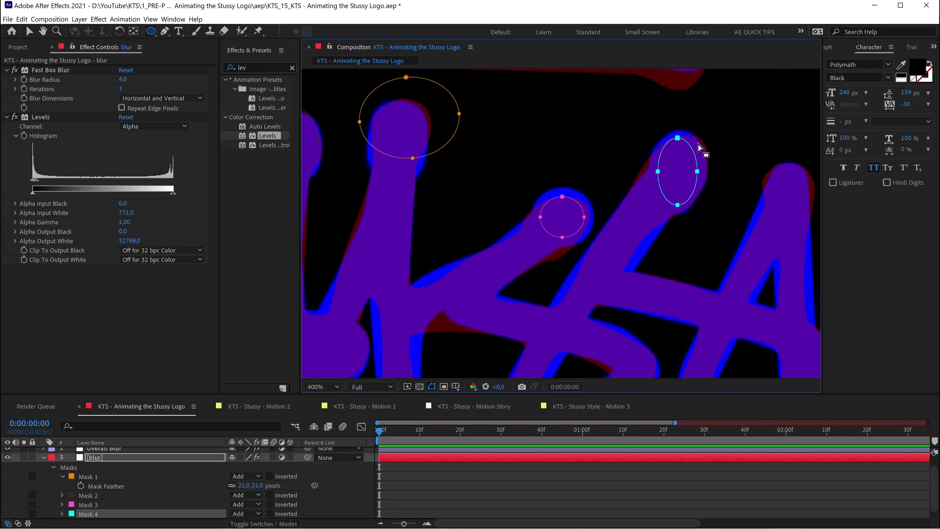
key(ctrl+t)
drag(703, 135, 717, 152)
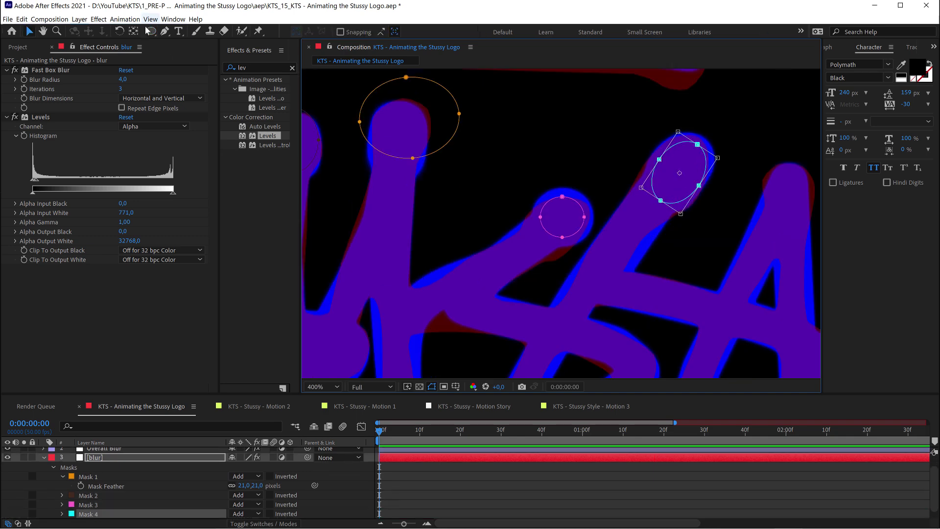
Step: Add an elliptical mask over the upper end of the y's left stroke and rotate it clockwise
drag(453, 143, 519, 221)
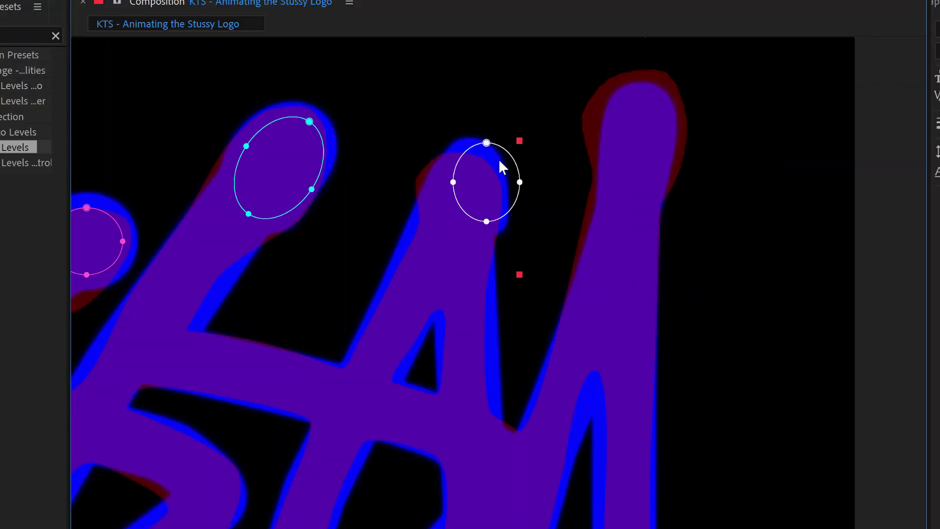
key(ctrl+t)
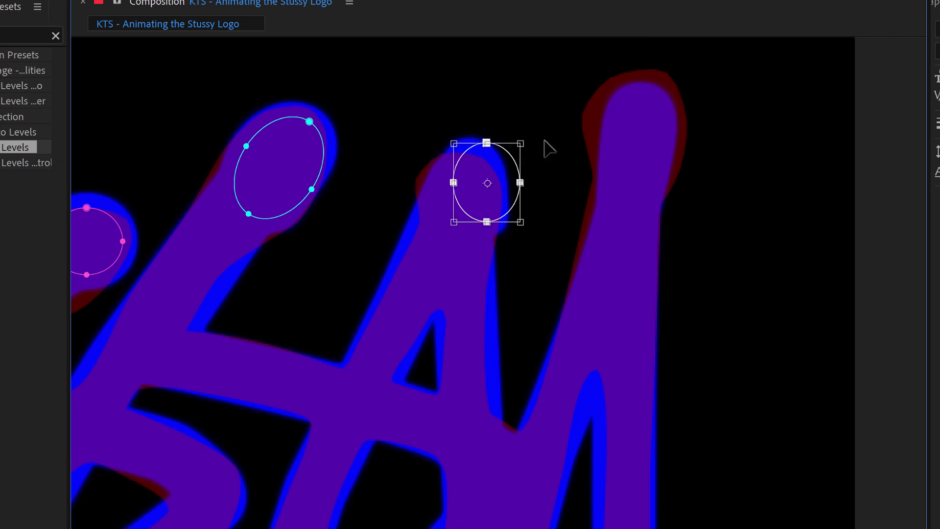
drag(545, 146, 559, 172)
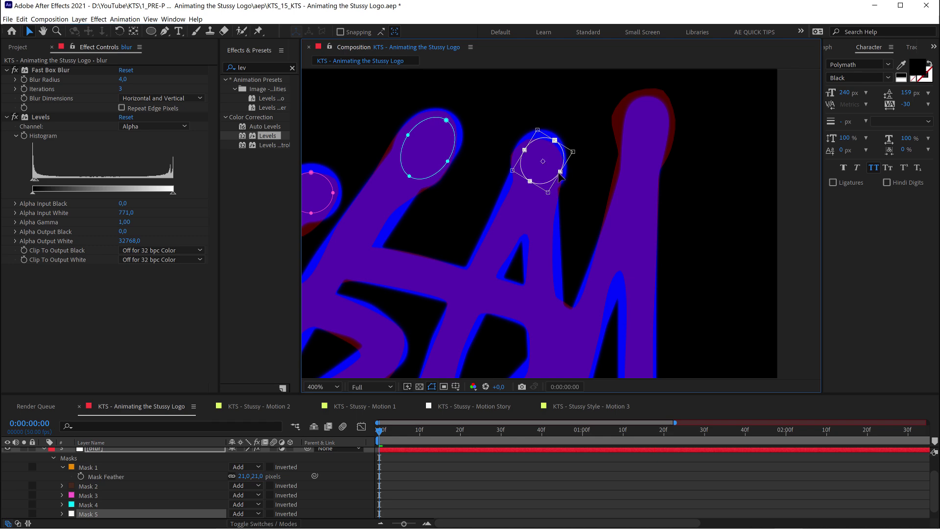
Step: Add more elliptical masks on the blur layer over the y's right stroke, the crossbar ends and the lower stroke ends
click(116, 448)
key(q)
key(comma)
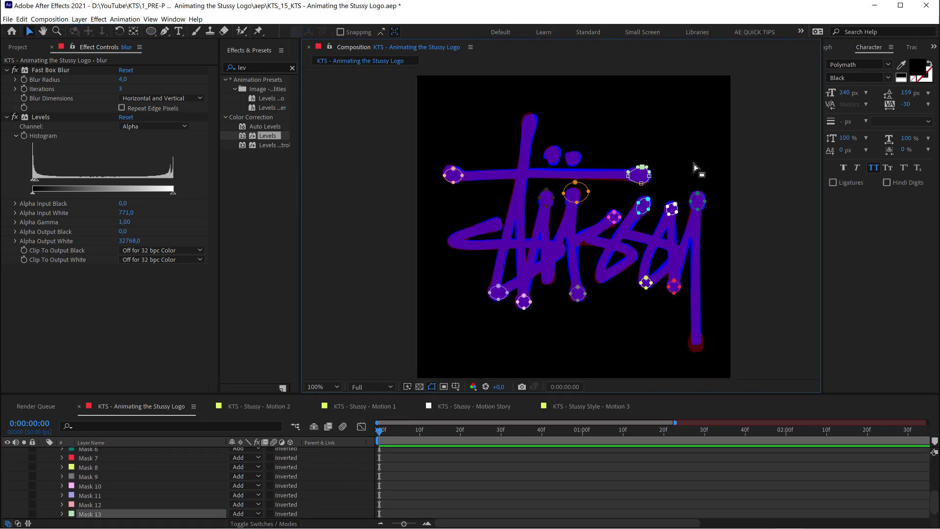
scroll(651, 284, up, 2)
scroll(650, 284, down, 2)
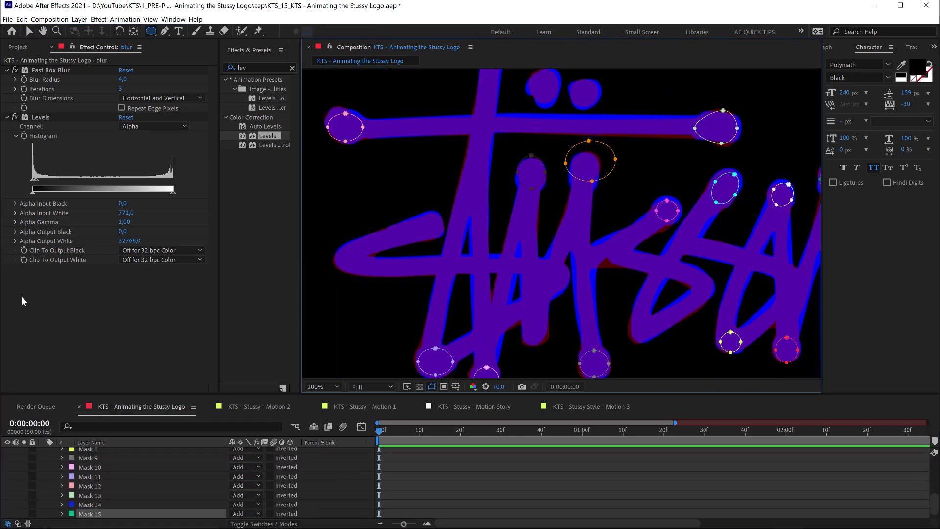
Step: Collapse the blur layer's properties and hide the stussy Main layer to inspect the thickened stroke ends without mask outlines
scroll(102, 479, up, 5)
scroll(57, 473, up, 3)
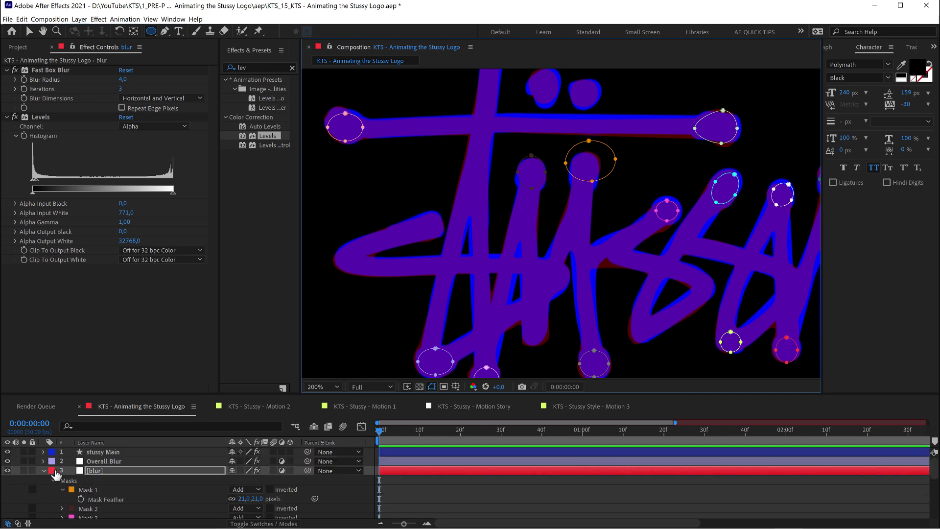
click(43, 471)
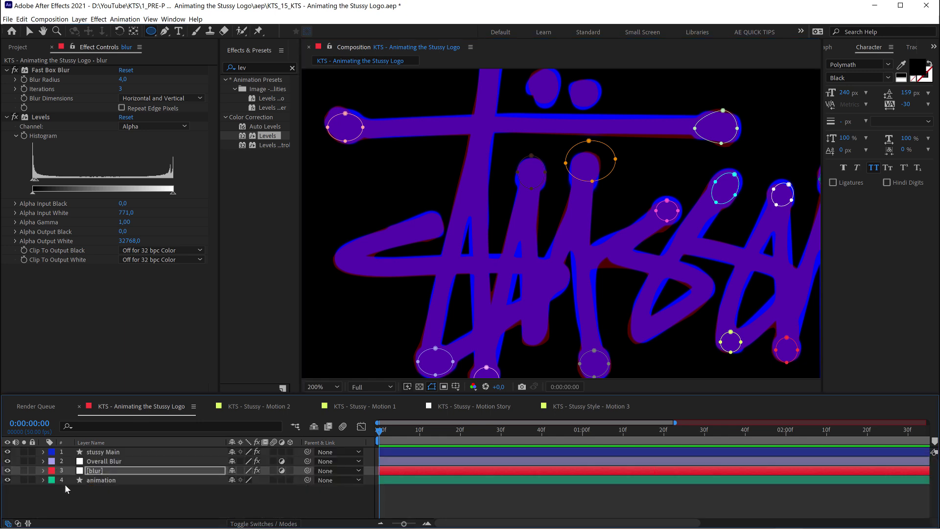
click(7, 451)
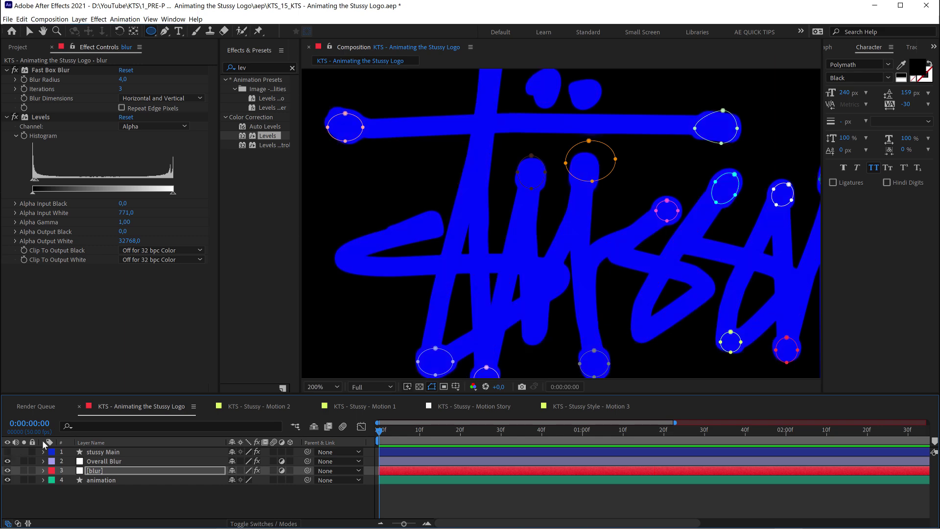
scroll(678, 279, down, 2)
key(period)
click(586, 494)
scroll(580, 192, down, 2)
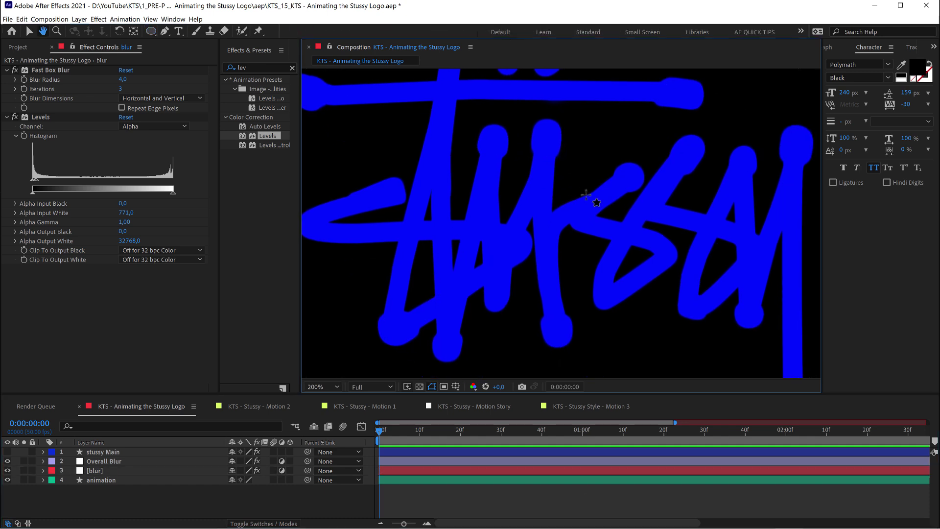
key(period)
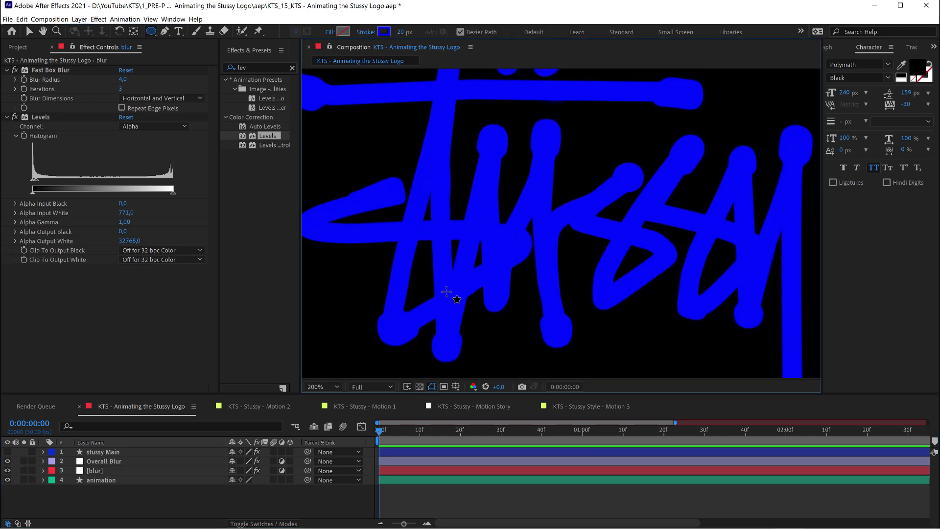
Step: On the blur layer, set the Fast Box Blur radius to 6 and raise Levels Alpha Input Black to 2441.5 and Alpha Input White to 6039.6
click(133, 471)
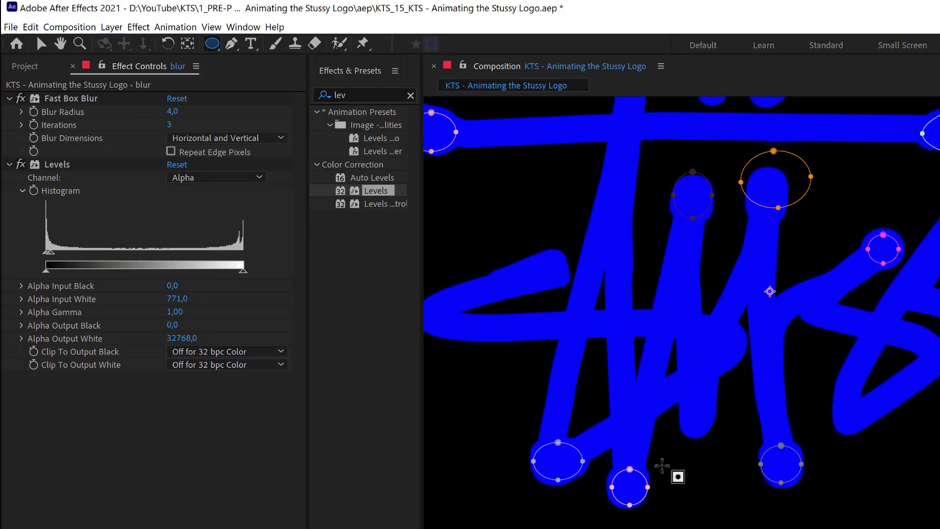
click(173, 112)
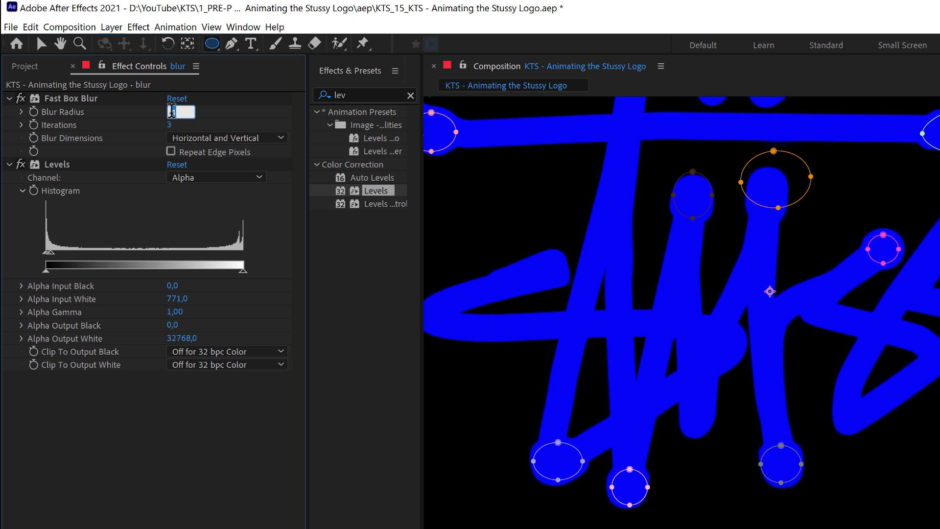
text(6)
key(Return)
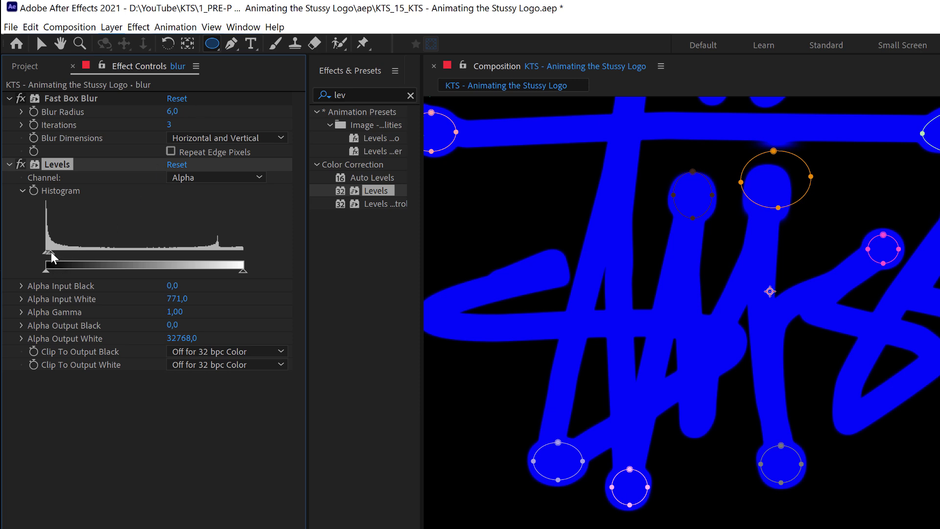
mouse_move(50, 254)
mouse_down()
mouse_move(88, 260)
mouse_move(60, 251)
mouse_up()
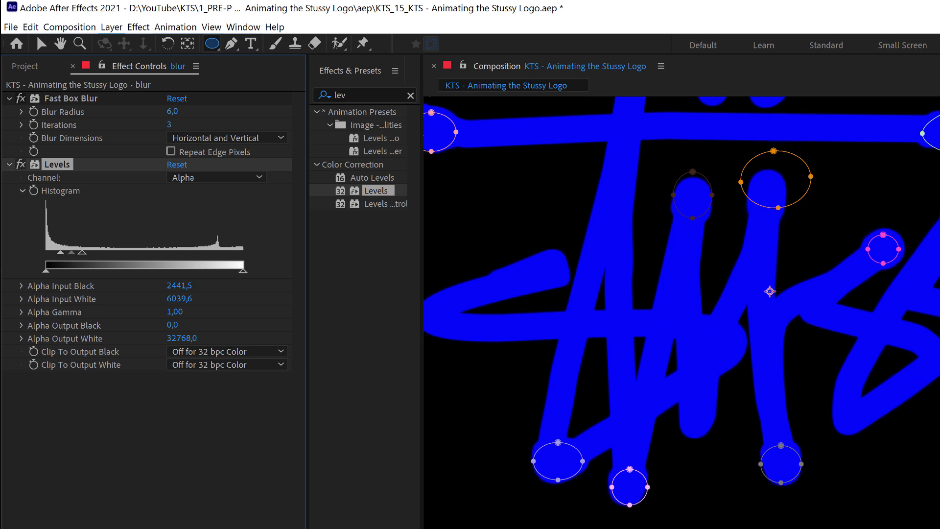
Step: Examine the thickened stroke ends up close and across the whole logo
key(space)
drag(939, 370, 938, 308)
scroll(937, 308, down, 1)
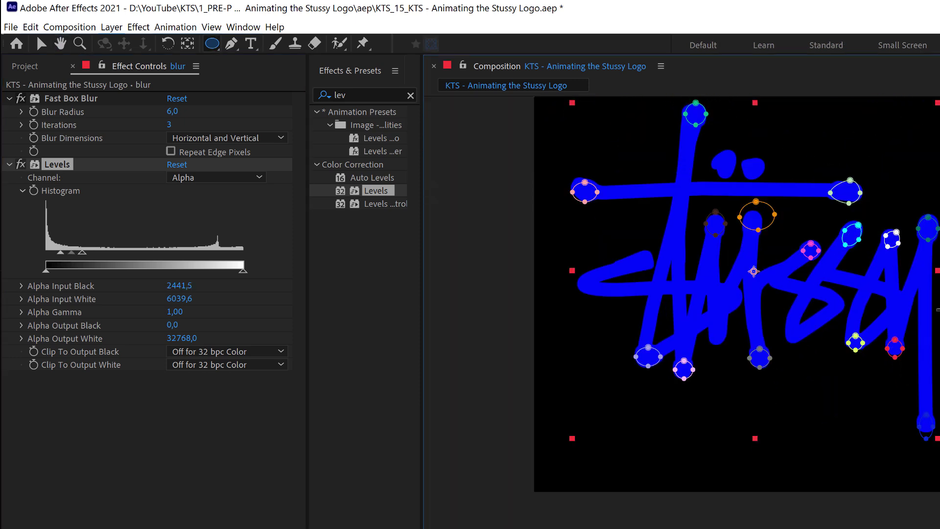
key(space)
drag(748, 278, 770, 317)
scroll(690, 313, up, 1)
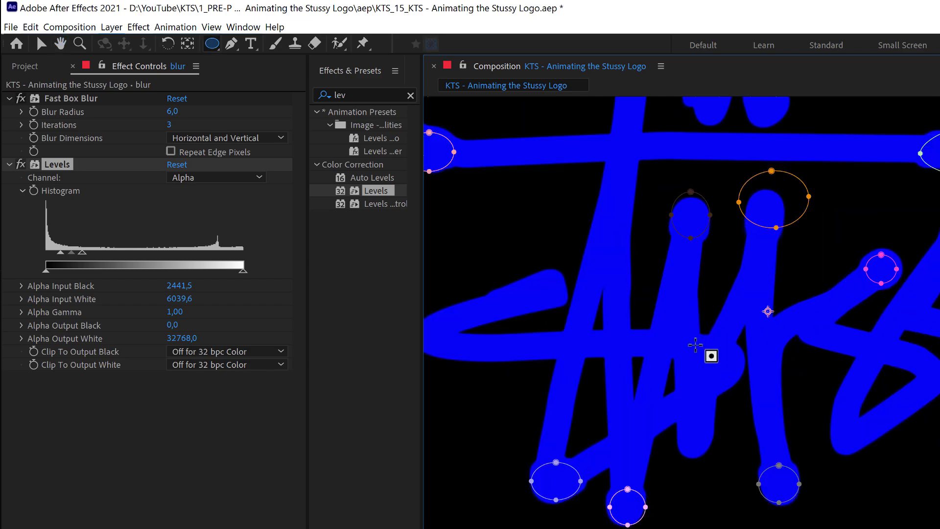
scroll(696, 344, down, 1)
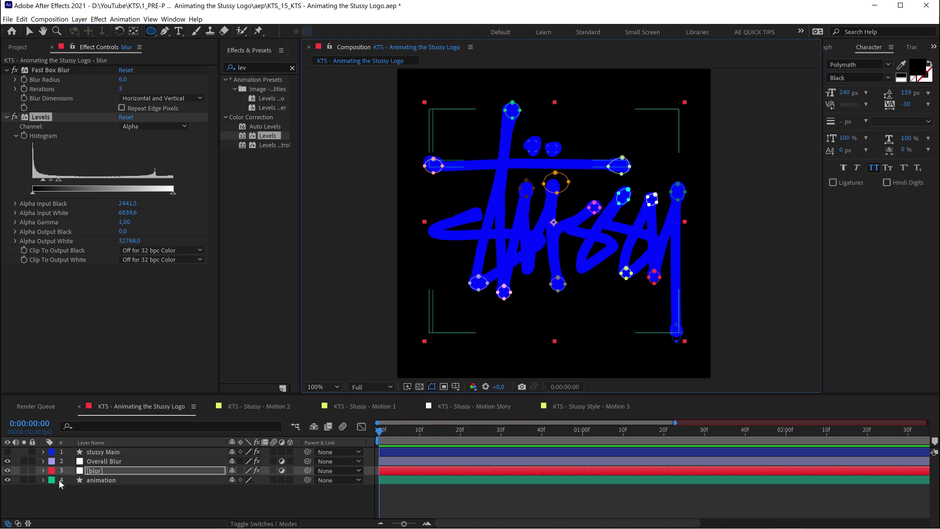
Step: Add Trim Paths to the animation layer's contents
click(43, 480)
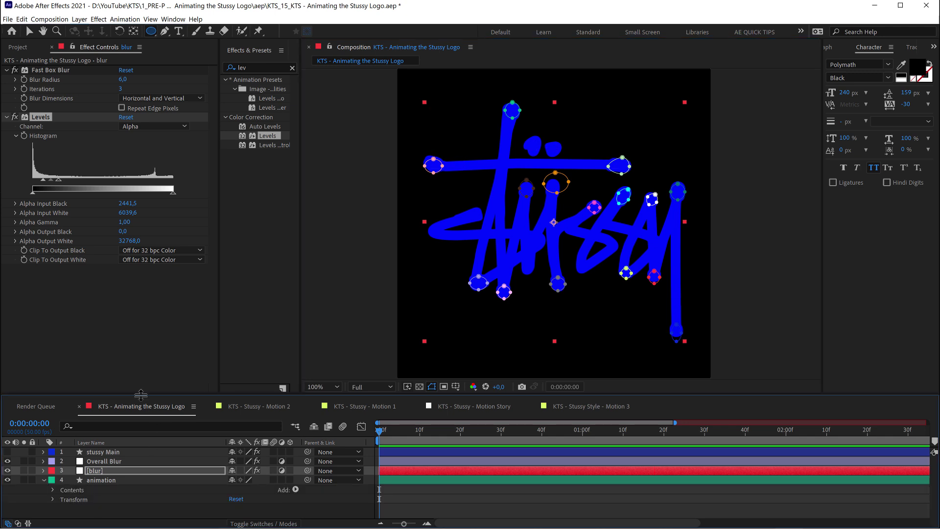
drag(141, 395, 141, 335)
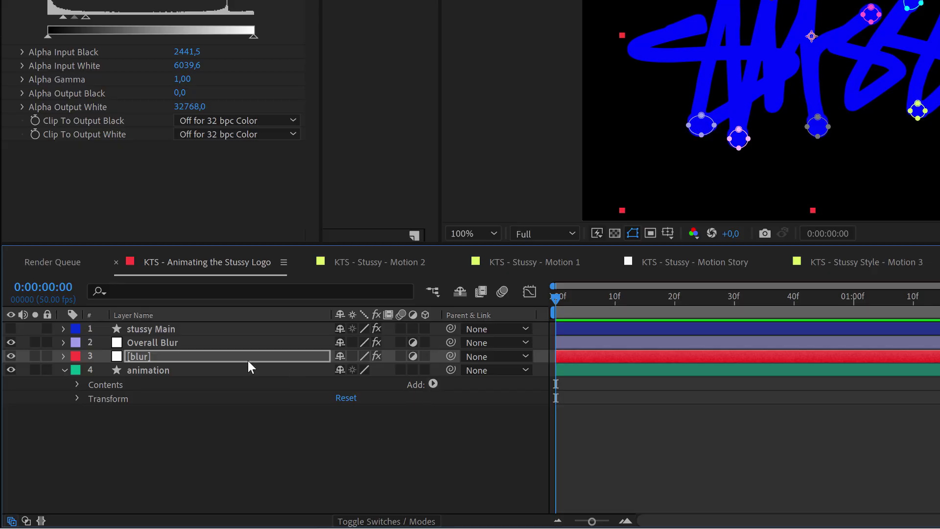
click(220, 367)
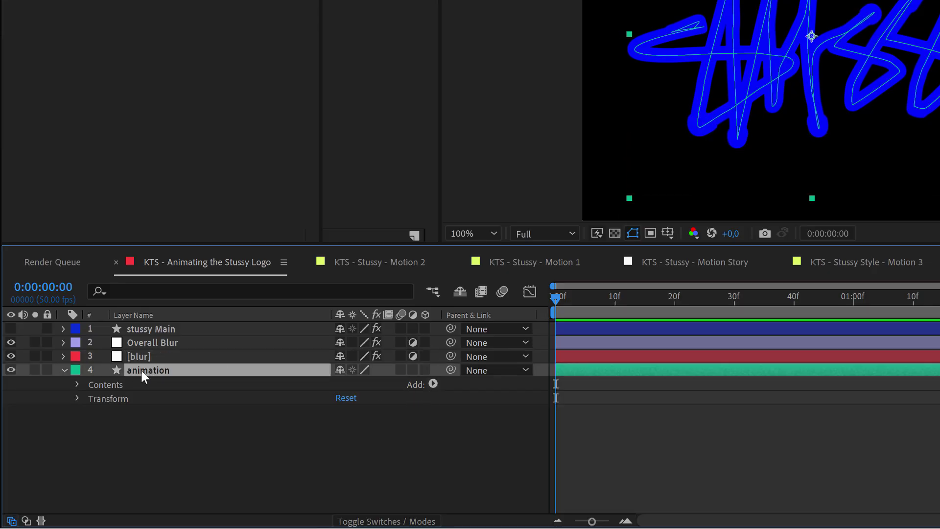
click(433, 384)
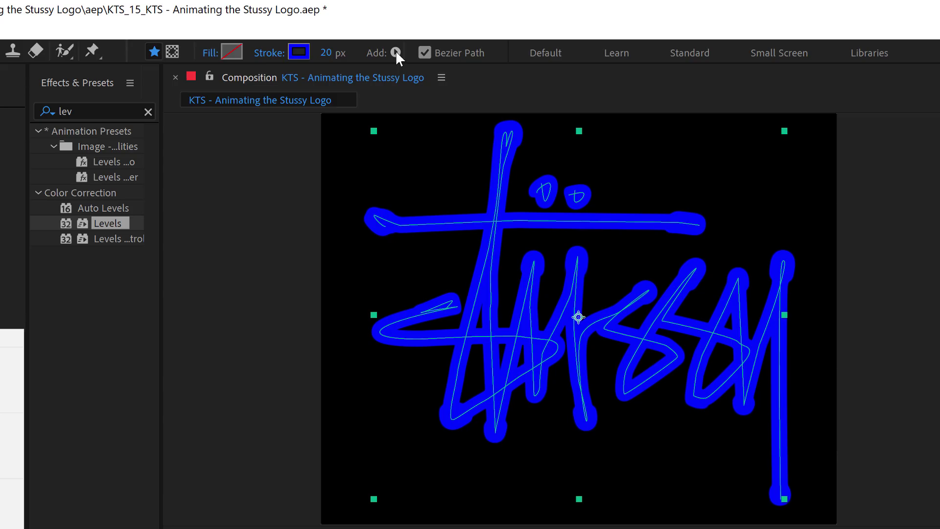
click(442, 32)
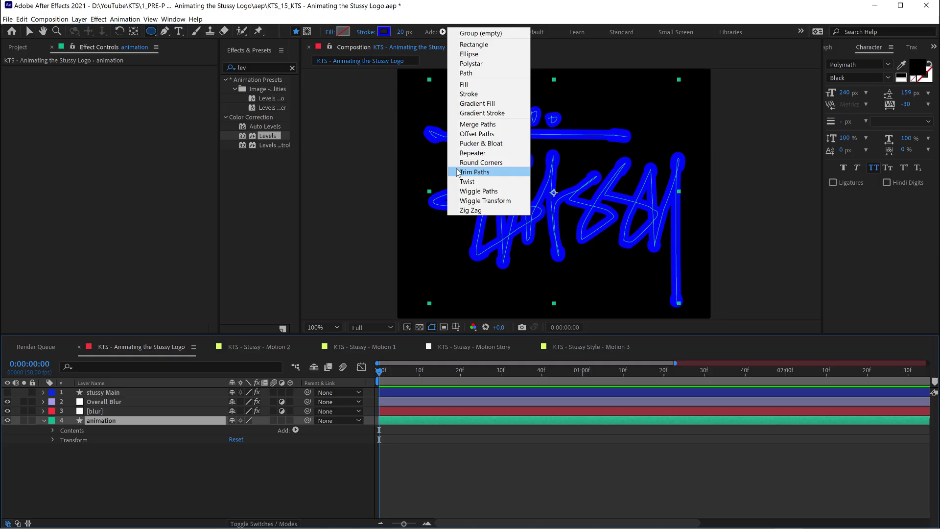
click(474, 172)
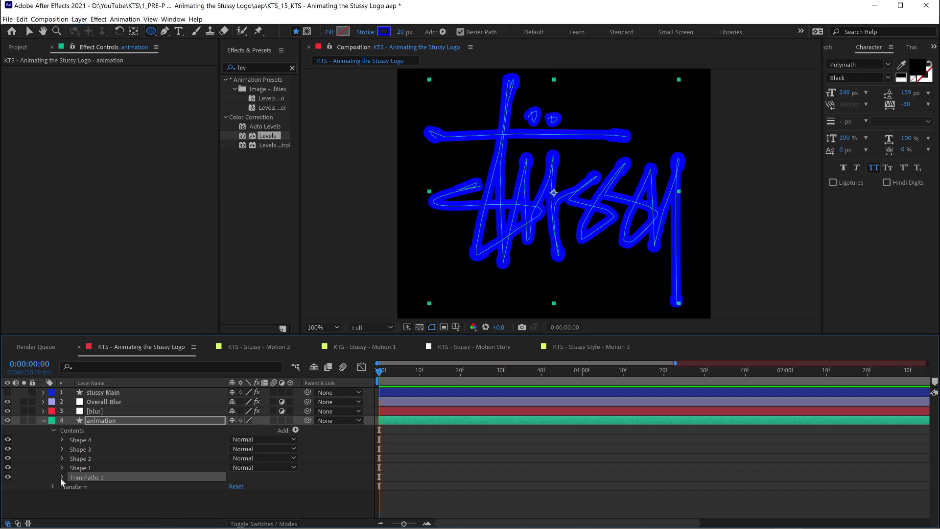
Step: Set Trim Multiple Shapes to Individually in the animation layer's Trim Paths
click(62, 477)
scroll(86, 481, down, 1)
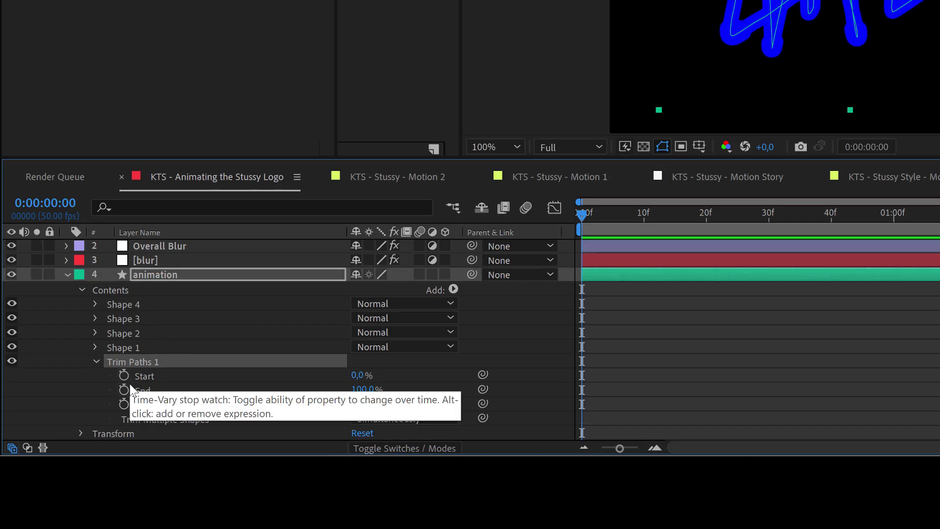
click(377, 420)
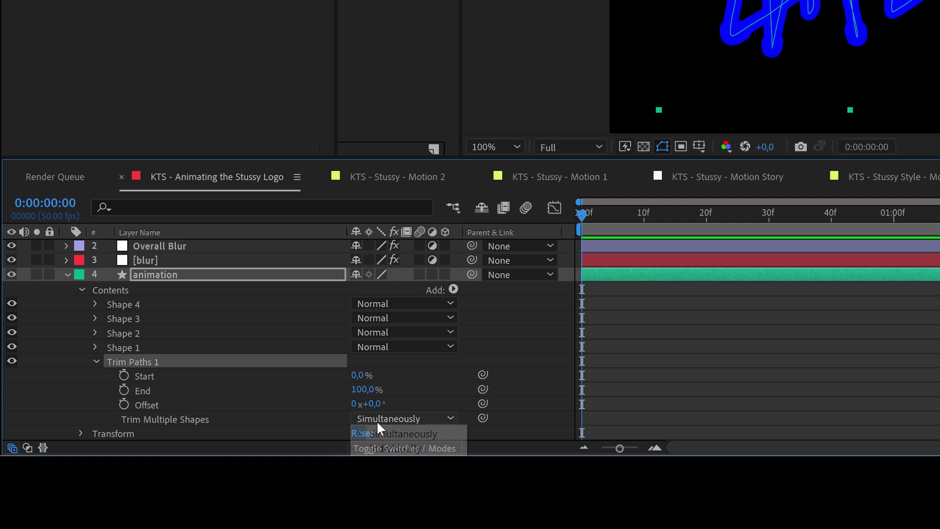
click(385, 449)
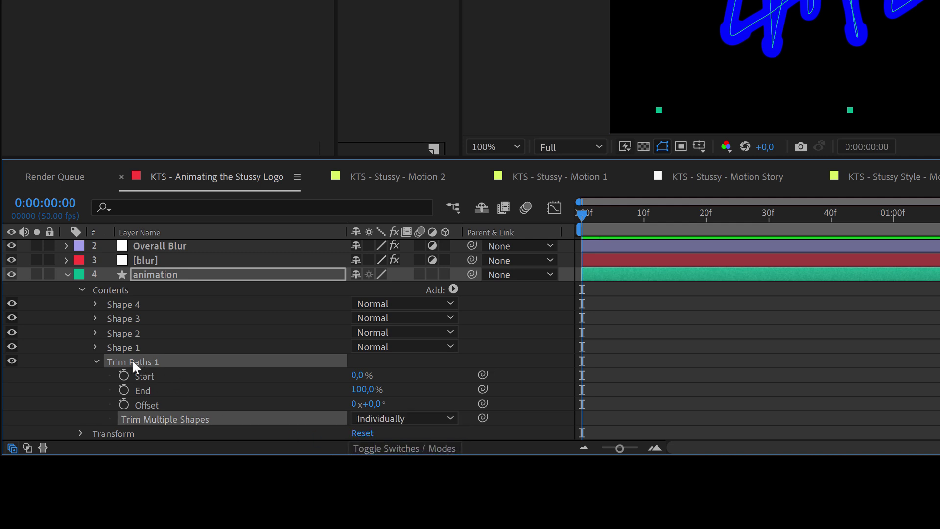
Step: Try moving Shape 4 below Shape 3 in the animation layer's contents, and undo the move
click(123, 346)
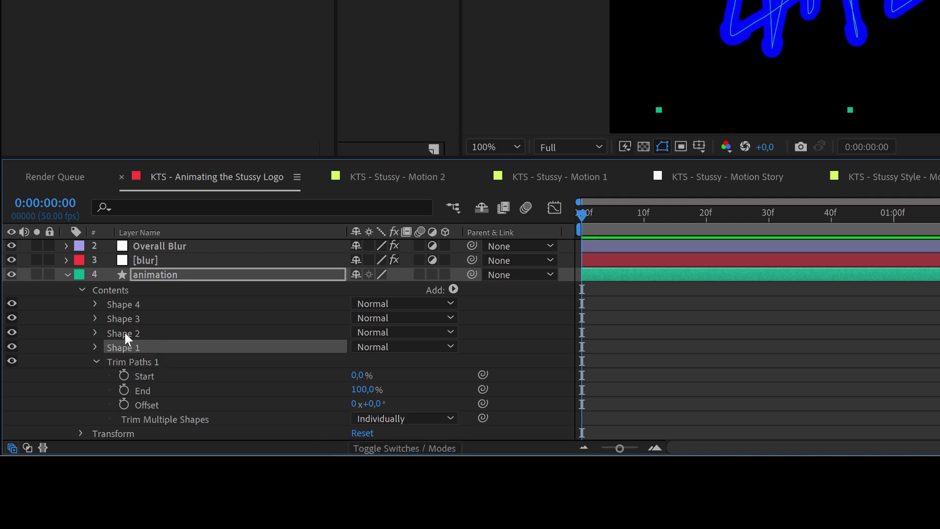
click(126, 333)
click(125, 319)
click(125, 305)
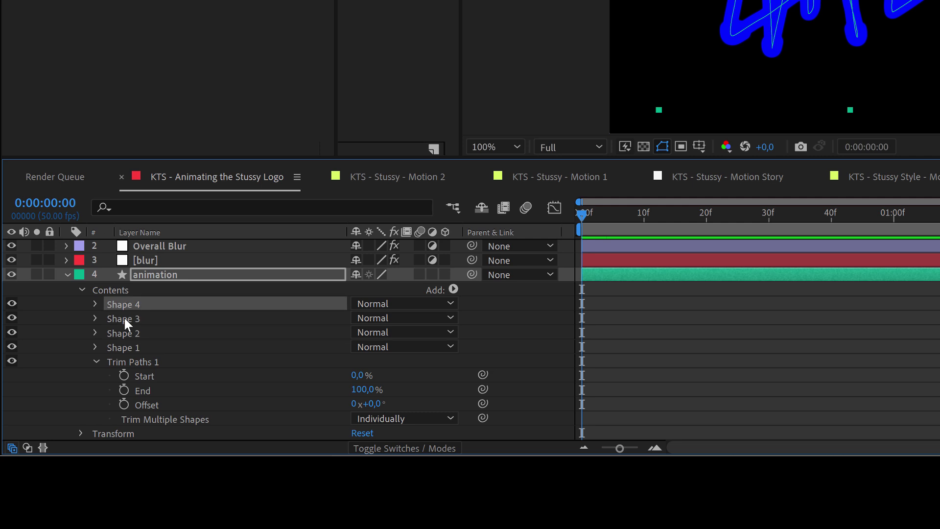
mouse_move(122, 301)
mouse_down()
mouse_move(122, 325)
mouse_move(123, 317)
mouse_up()
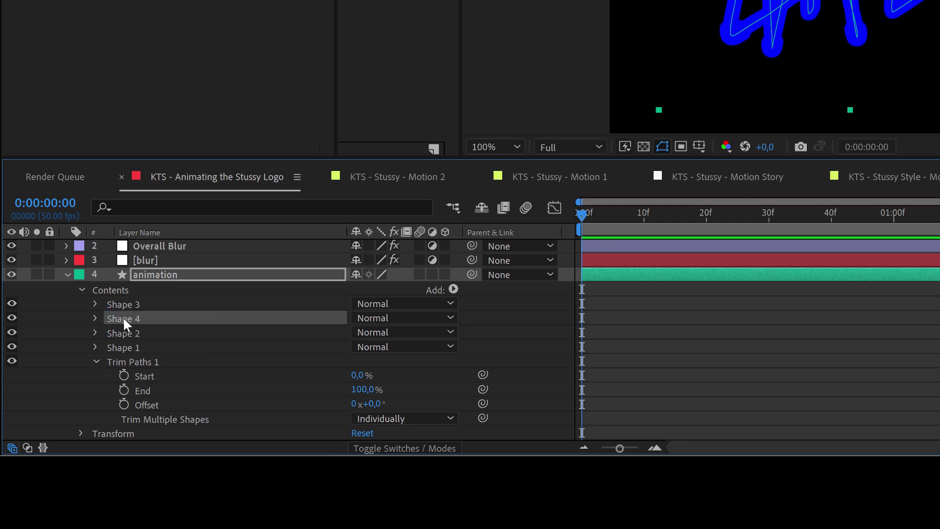
key(ctrl+z)
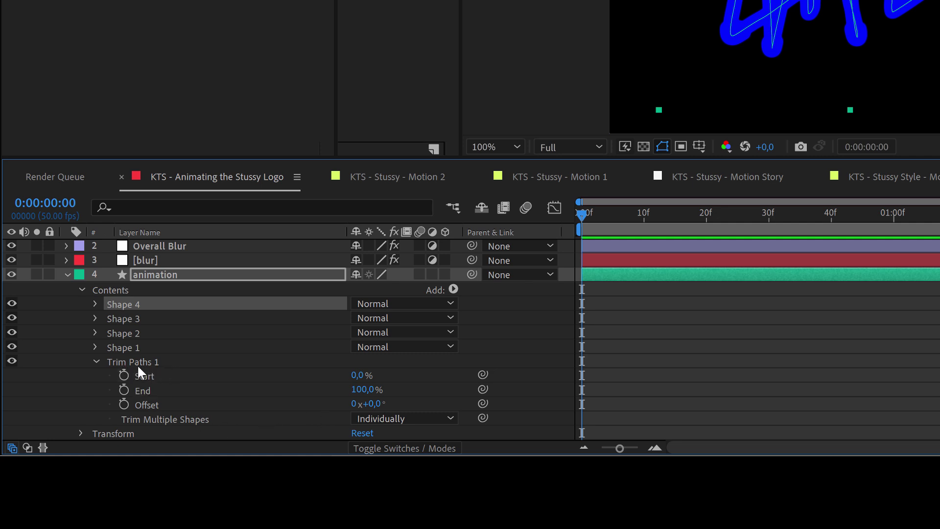
Step: Keyframe the Trim Paths End value at 0% on the first frame and 100% at 0:00:02:00
click(124, 390)
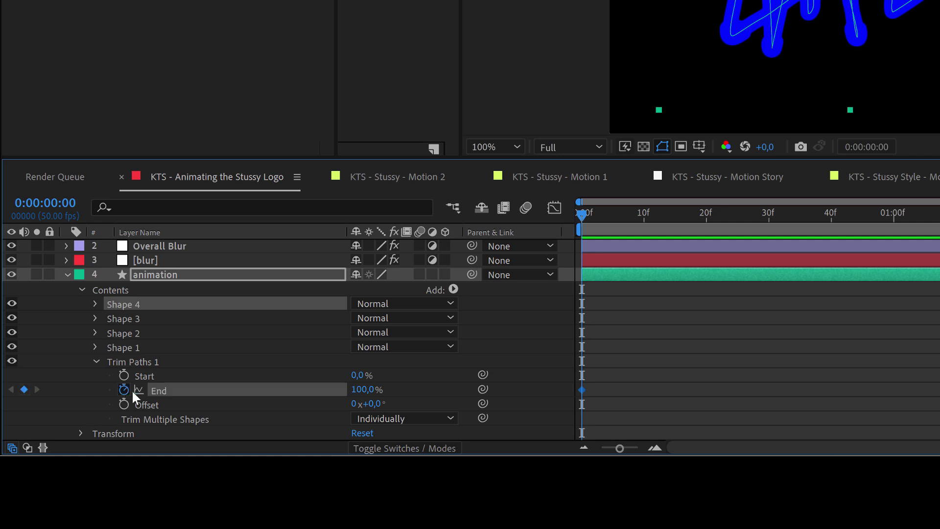
click(363, 390)
text(0)
key(Return)
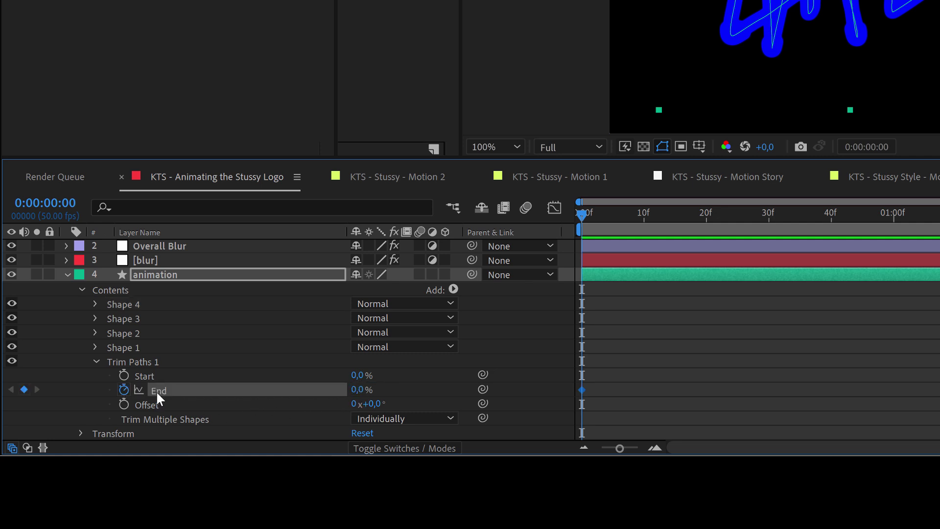
mouse_move(635, 215)
mouse_down()
mouse_move(898, 240)
mouse_move(939, 235)
mouse_move(939, 255)
mouse_move(939, 226)
mouse_up()
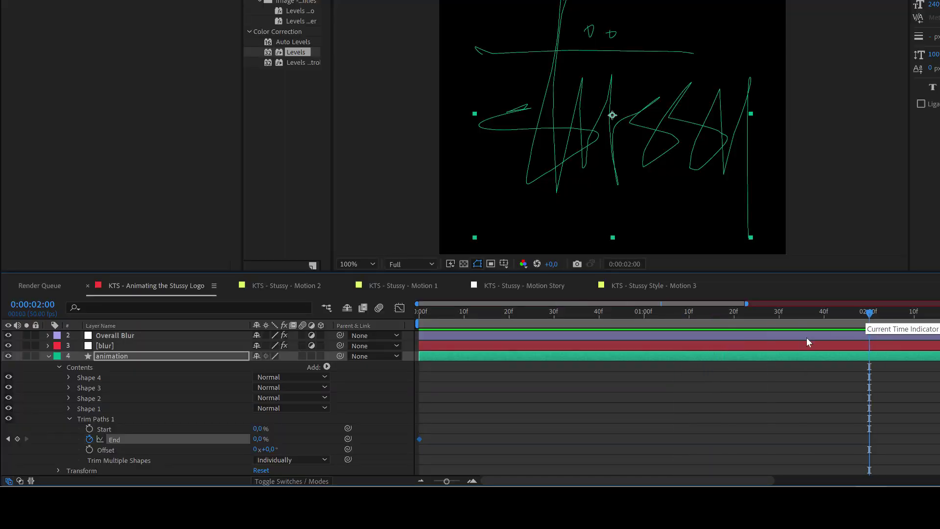
click(257, 439)
text(100)
key(Return)
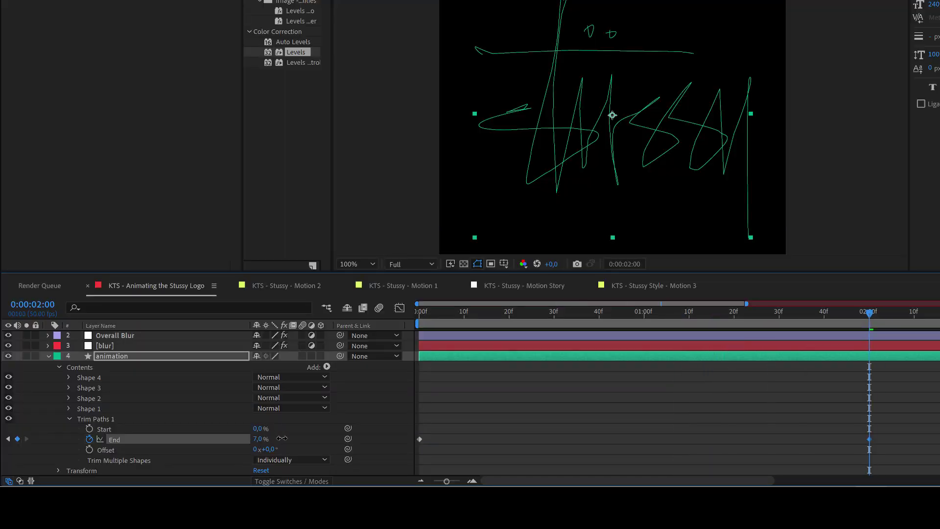
Step: Preview the stroke reveal from the start and slow it by moving the last End keyframe to about 4 seconds
drag(455, 318, 420, 317)
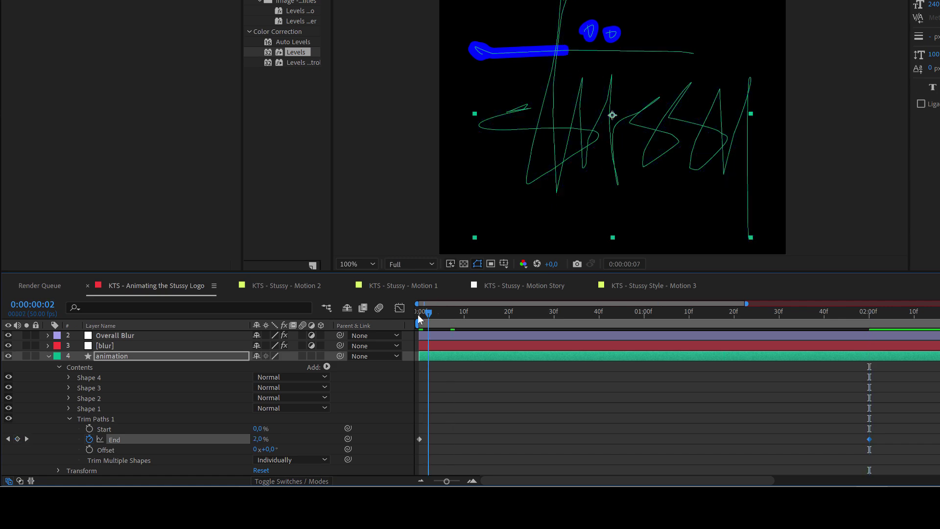
key(space)
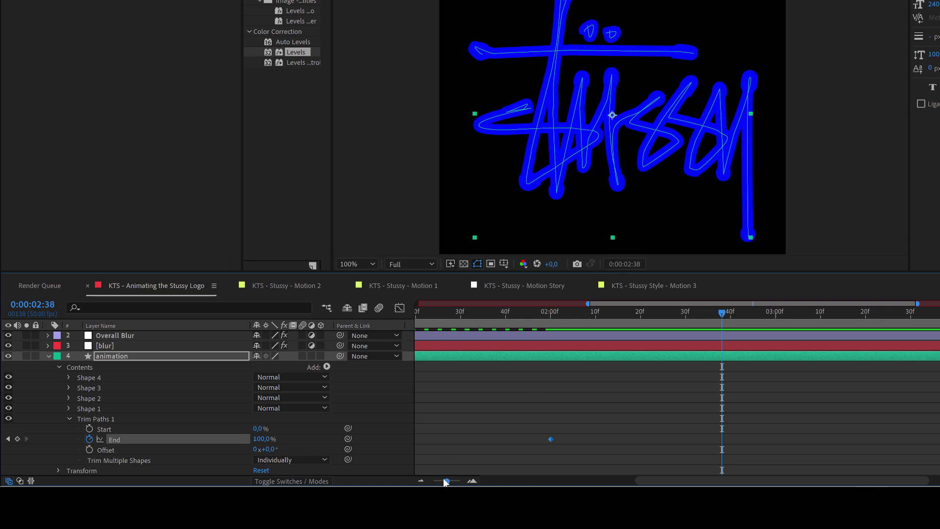
drag(445, 481, 432, 482)
drag(662, 440, 901, 439)
Step: Apply Easy Ease to both Trim Paths End keyframes
drag(421, 454, 419, 445)
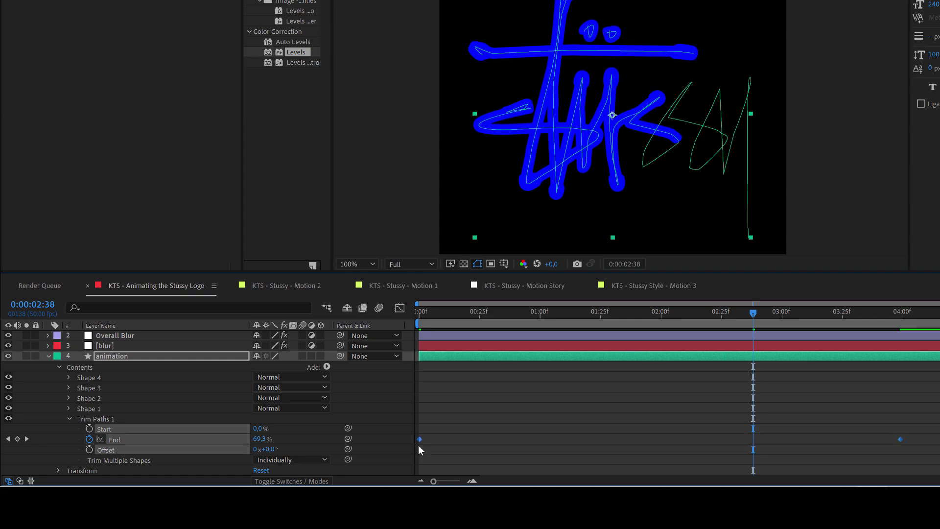
right_click(419, 440)
mouse_move(273, 447)
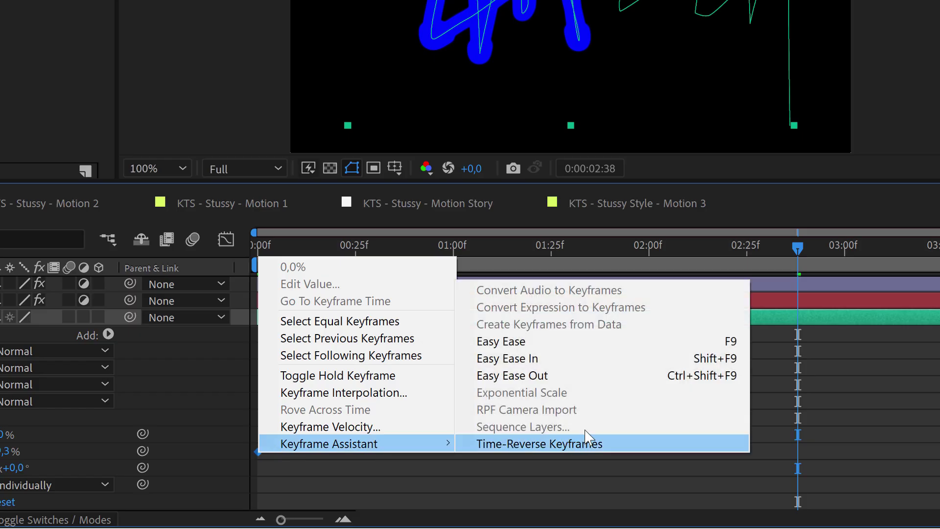
click(572, 344)
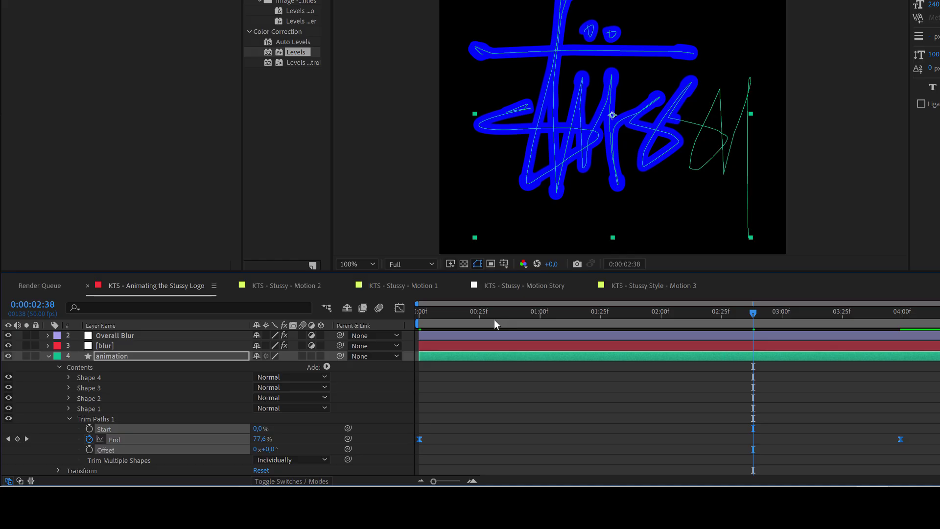
Step: Reorder the animation layer's contents to Shape 1, Shape 2, Shape 4, Shape 3 so the lettering draws before the crossbar and dots
mouse_move(331, 248)
mouse_down()
mouse_move(277, 247)
mouse_move(346, 255)
mouse_up()
mouse_move(472, 319)
mouse_down()
mouse_move(494, 318)
mouse_move(477, 319)
mouse_up()
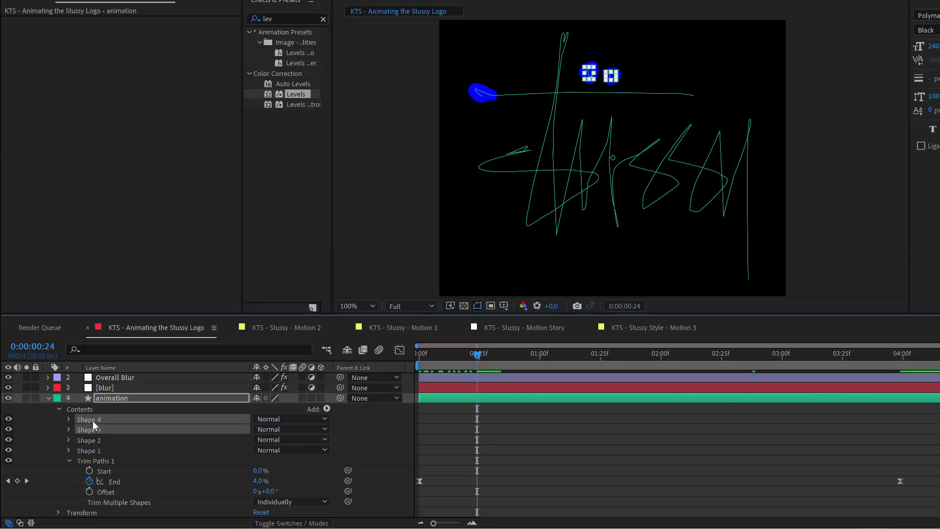
drag(92, 430, 93, 456)
click(93, 429)
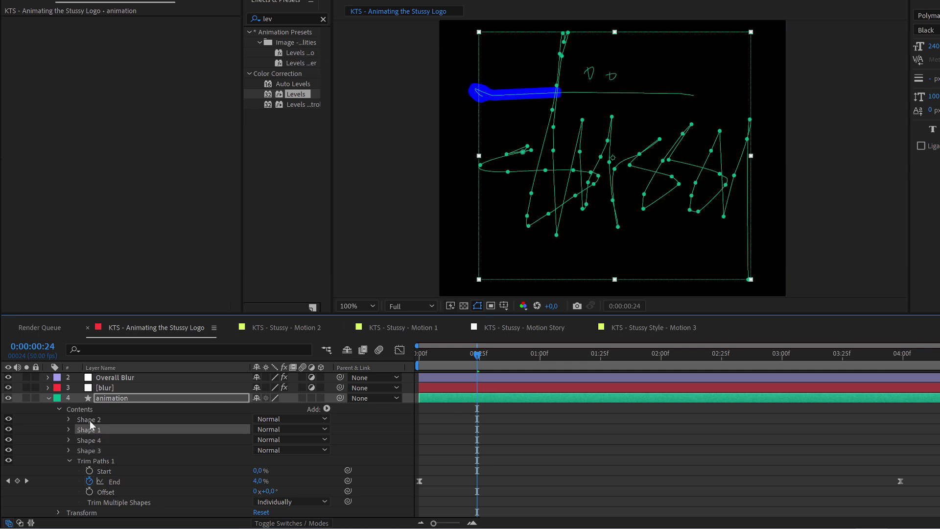
click(91, 420)
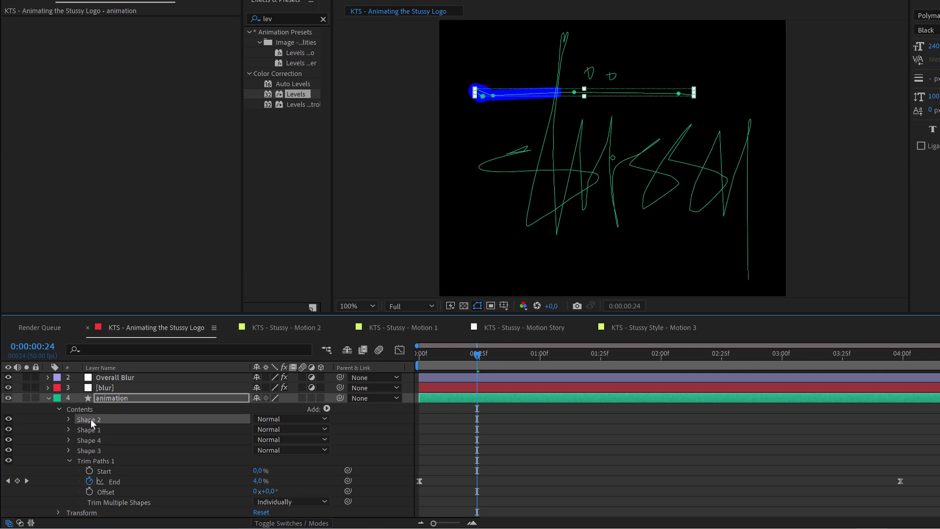
drag(90, 422, 91, 434)
Step: Play and scrub through the logo reveal to check the drawing order and timing of the strokes
mouse_move(454, 355)
mouse_down()
mouse_move(418, 351)
mouse_move(521, 363)
mouse_move(533, 354)
mouse_up()
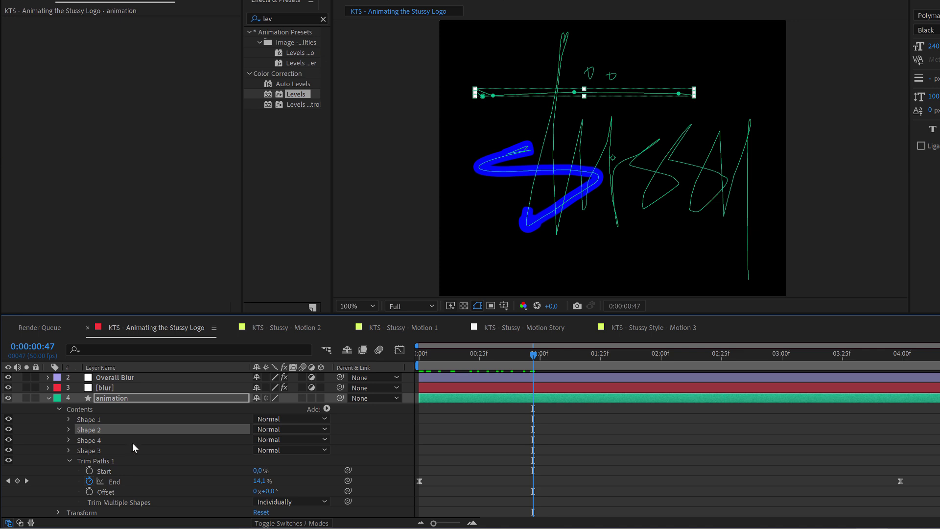
key(space)
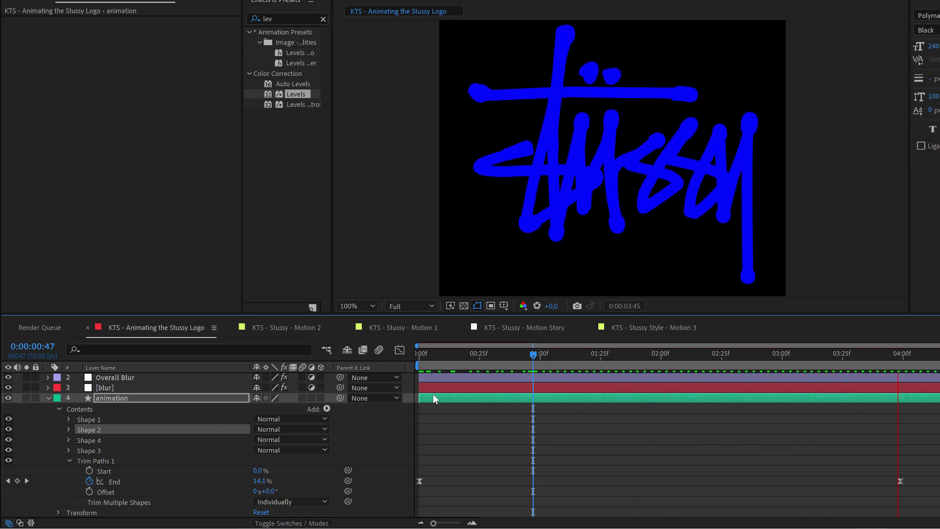
key(space)
mouse_move(469, 357)
mouse_down()
mouse_move(431, 361)
mouse_move(659, 381)
mouse_up()
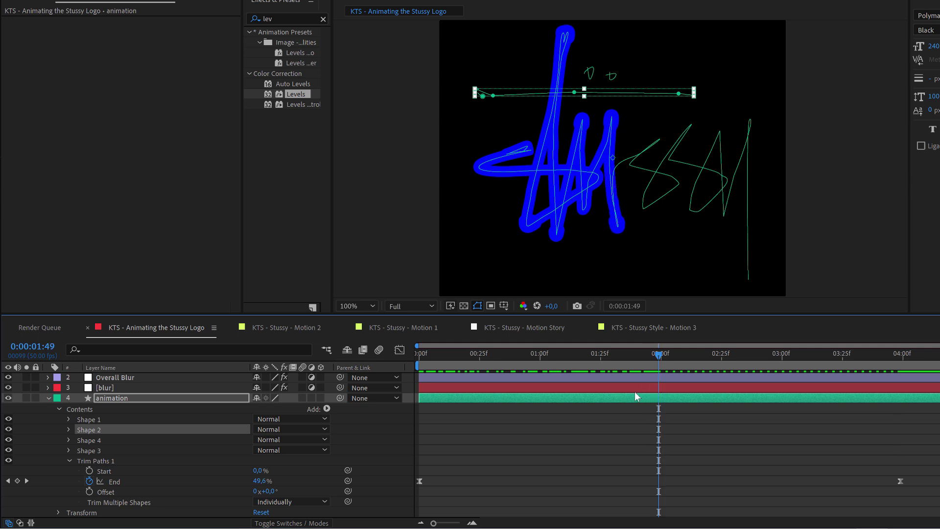
Step: Add a Trim Paths End keyframe at 0:00:02:04, where the reveal reaches the first s, keeping its 53.4% value
click(419, 481)
mouse_move(421, 354)
mouse_down()
mouse_move(525, 372)
mouse_move(639, 370)
mouse_move(545, 368)
mouse_up()
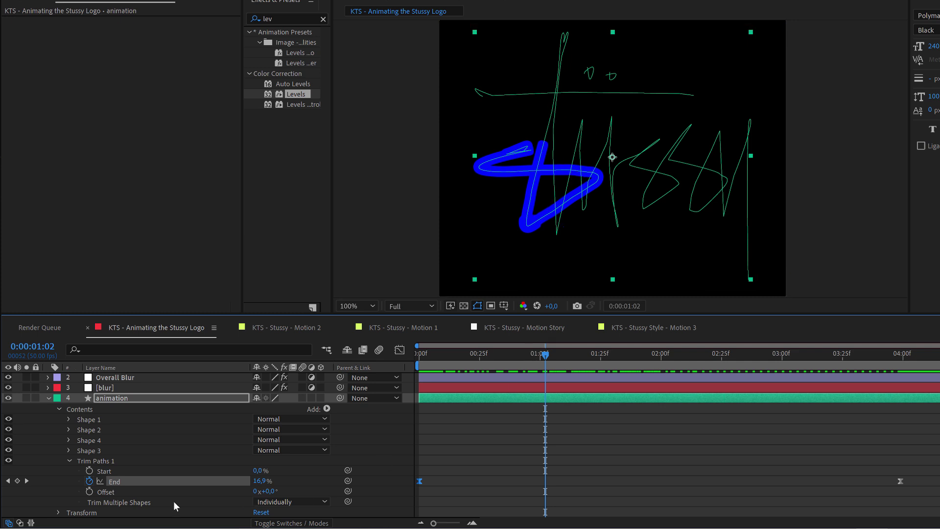
drag(547, 359, 673, 358)
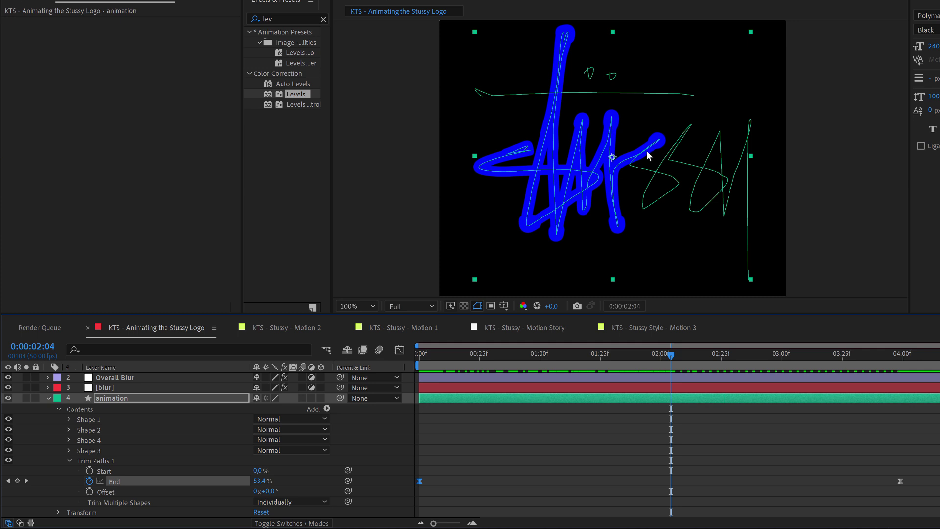
click(17, 482)
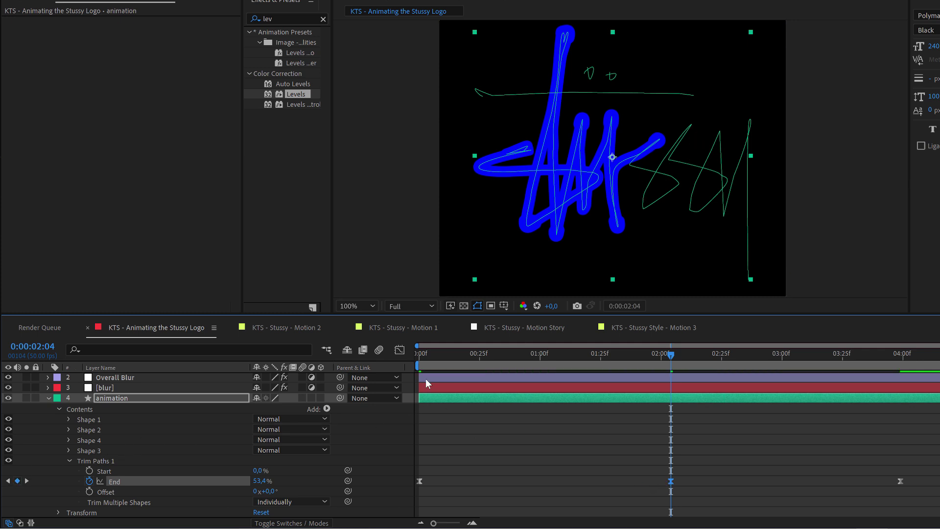
Step: Reshape the End value curve around the 0:00:02:04 keyframe, flattening its incoming handle, and preview the eased reveal
click(396, 350)
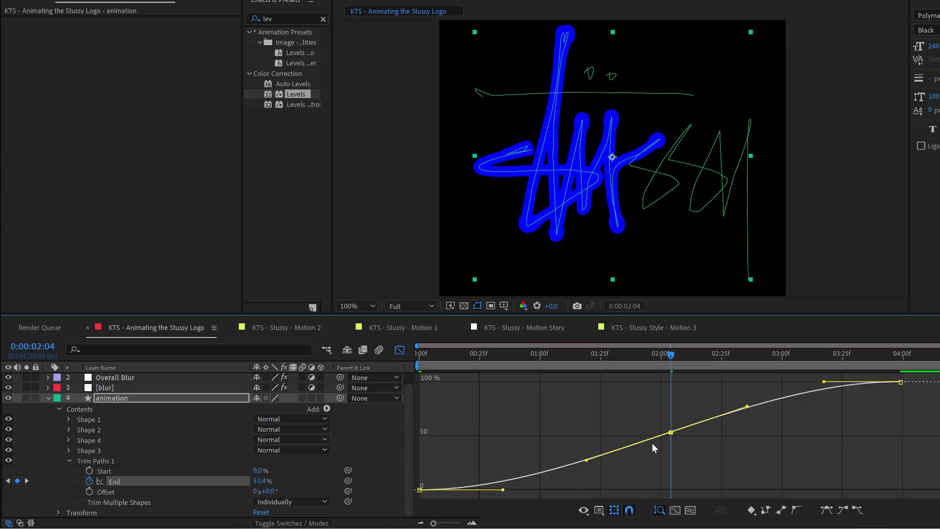
drag(744, 409, 762, 407)
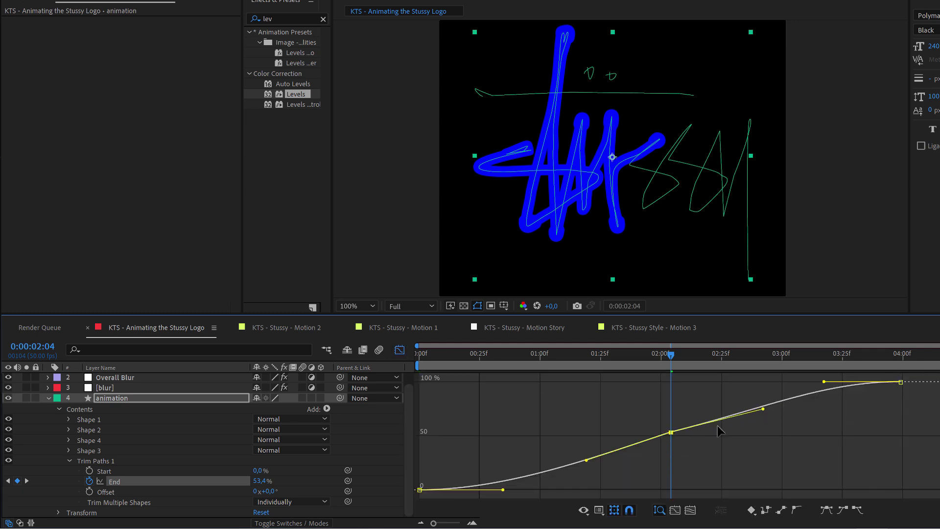
drag(587, 460, 588, 438)
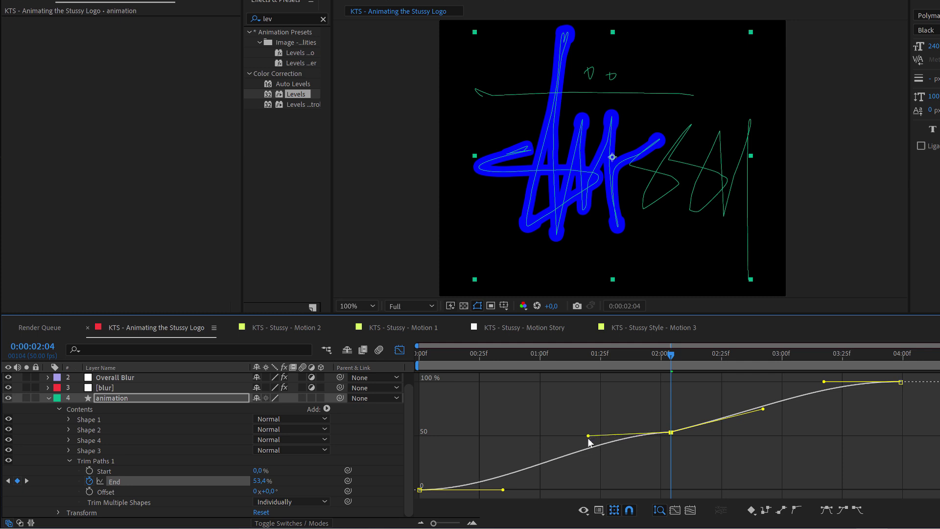
click(600, 362)
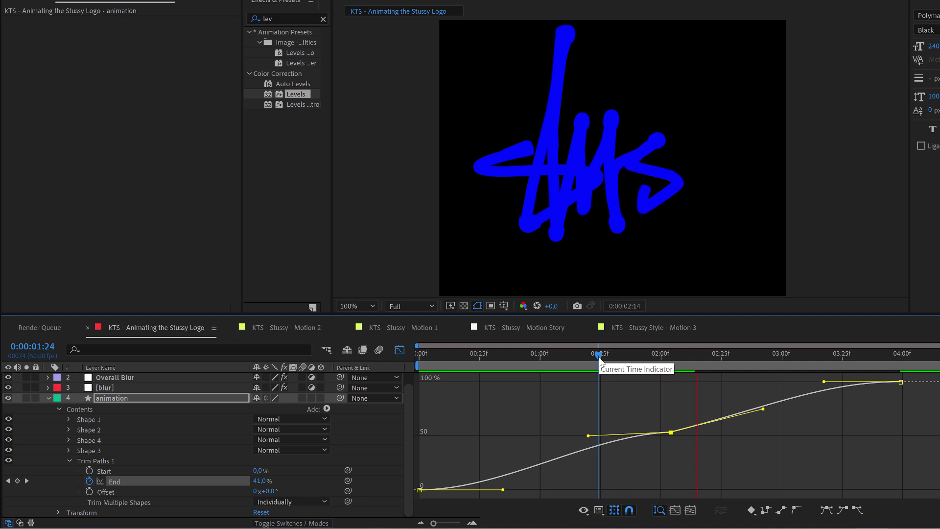
Step: Add another End keyframe on the value curve at about 0:00:01:02, flatten its handles and replay the reveal from the start
drag(599, 361, 545, 357)
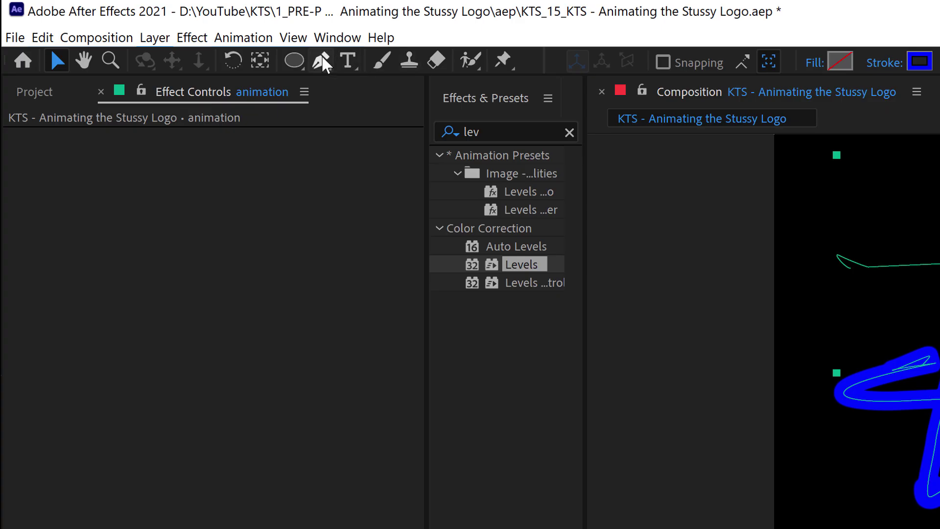
click(323, 63)
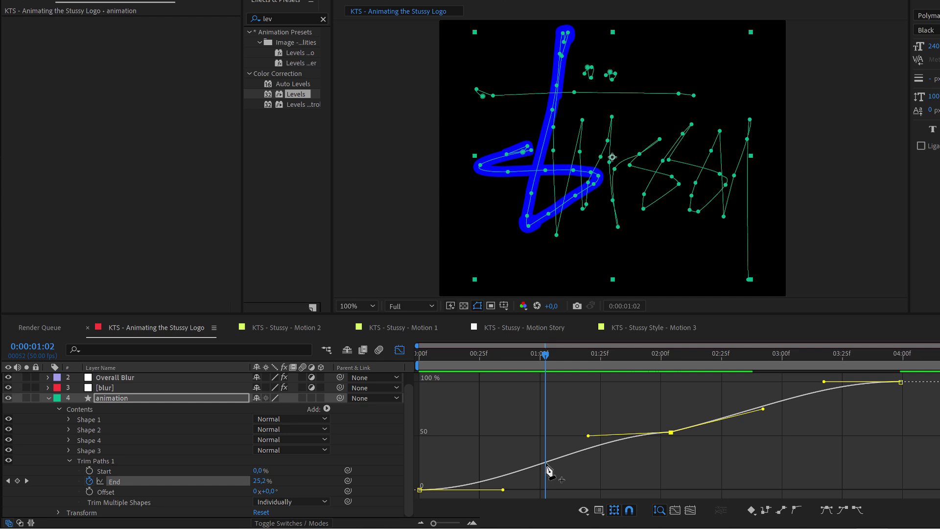
click(546, 463)
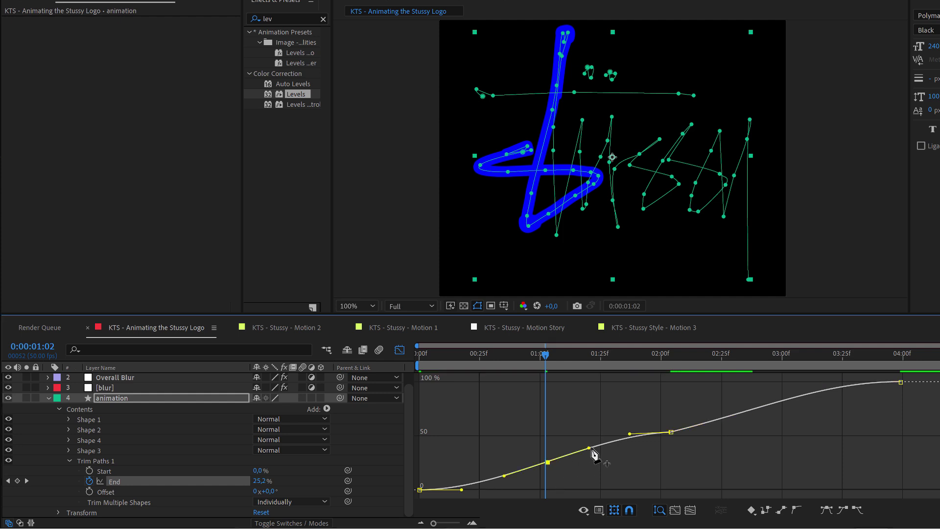
drag(589, 448, 608, 458)
drag(477, 357, 410, 357)
key(space)
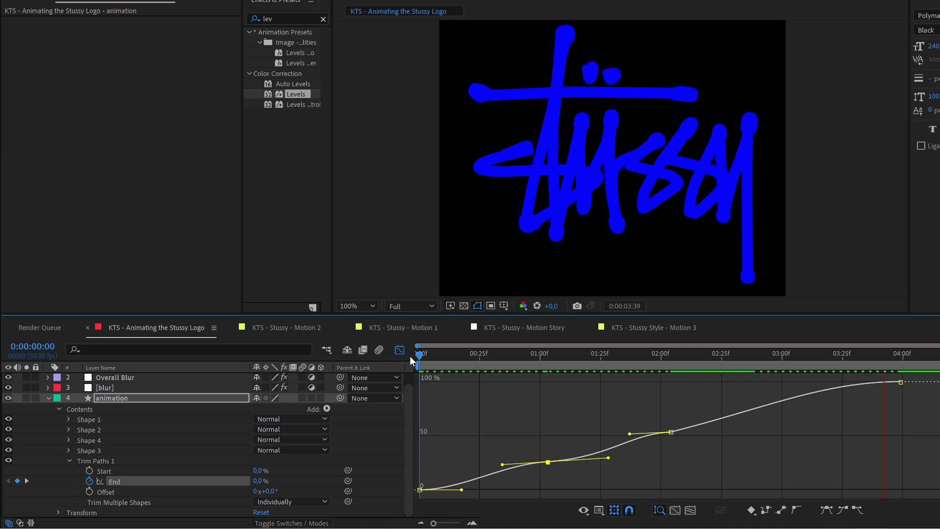
key(space)
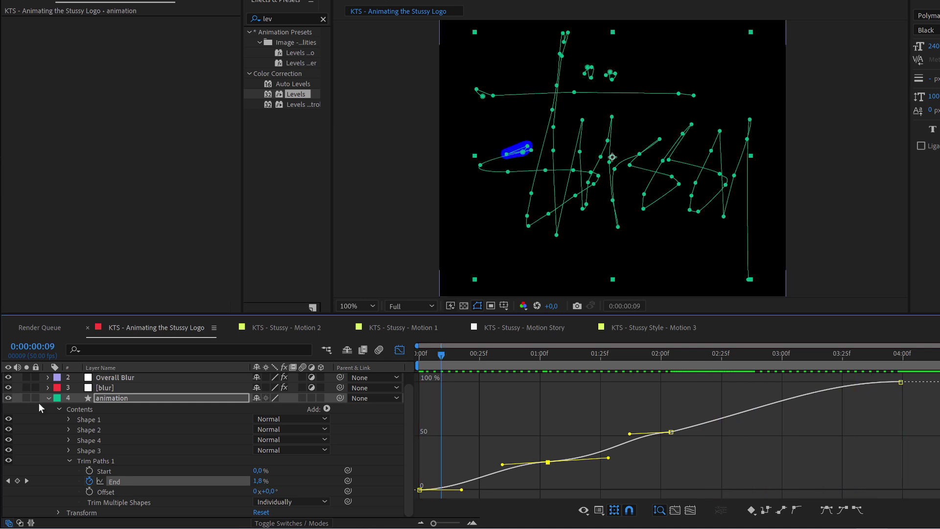
Step: Collapse the animation layer, return to the layer bars, move the current time to 0:00:03:16 and deselect all layers
click(47, 398)
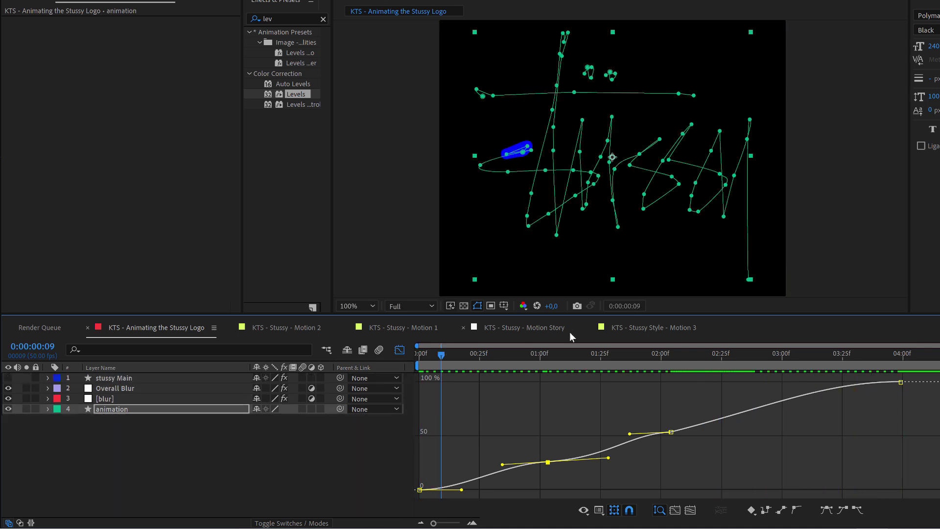
click(399, 349)
click(444, 356)
drag(472, 356, 821, 359)
click(592, 445)
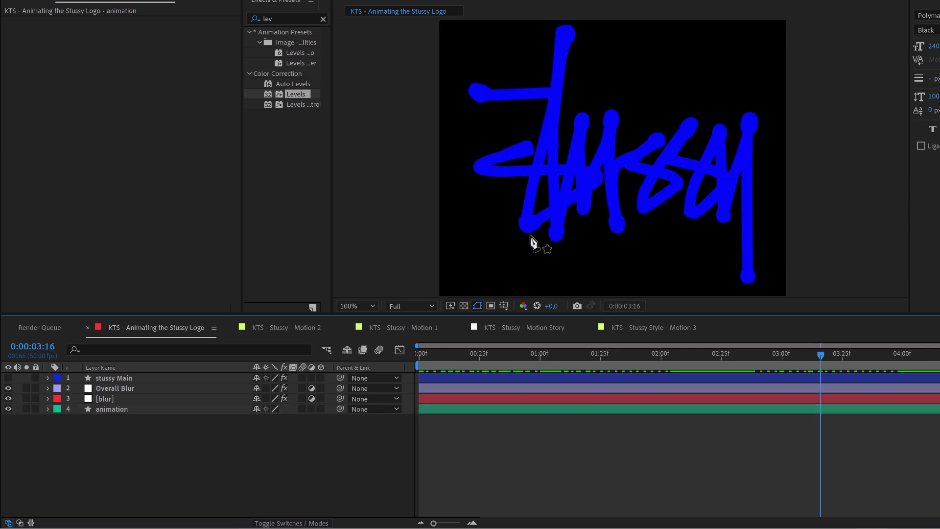
Step: Draw a short vertical drip line with the Pen tool on a new shape layer, below the right foot of the u
scroll(536, 230, up, 2)
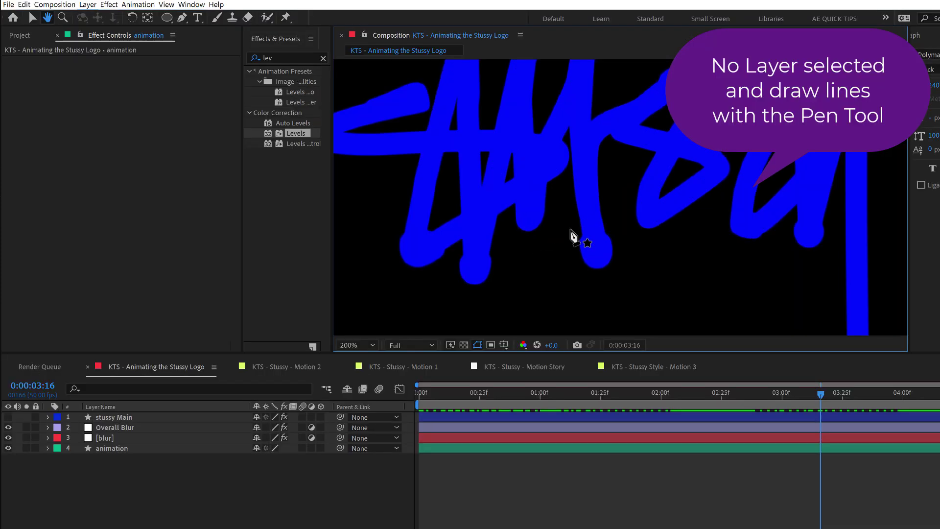
click(598, 259)
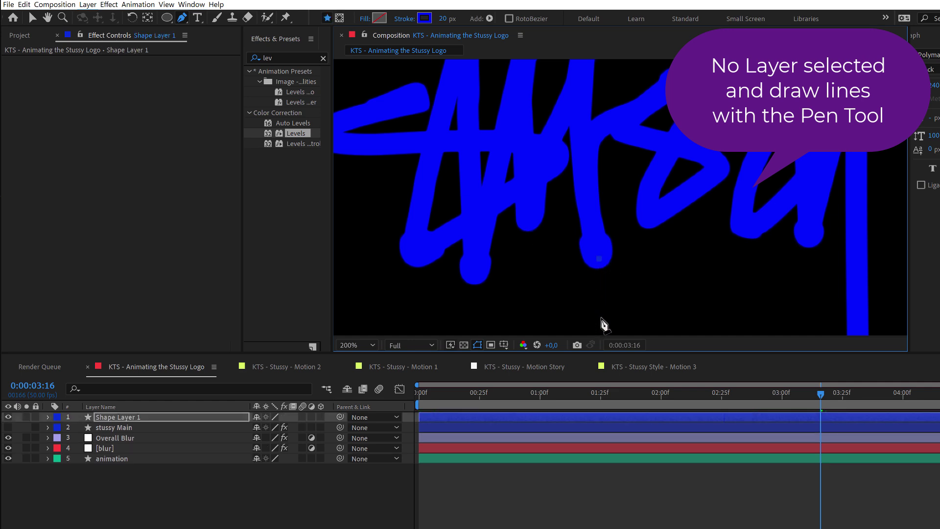
click(600, 315)
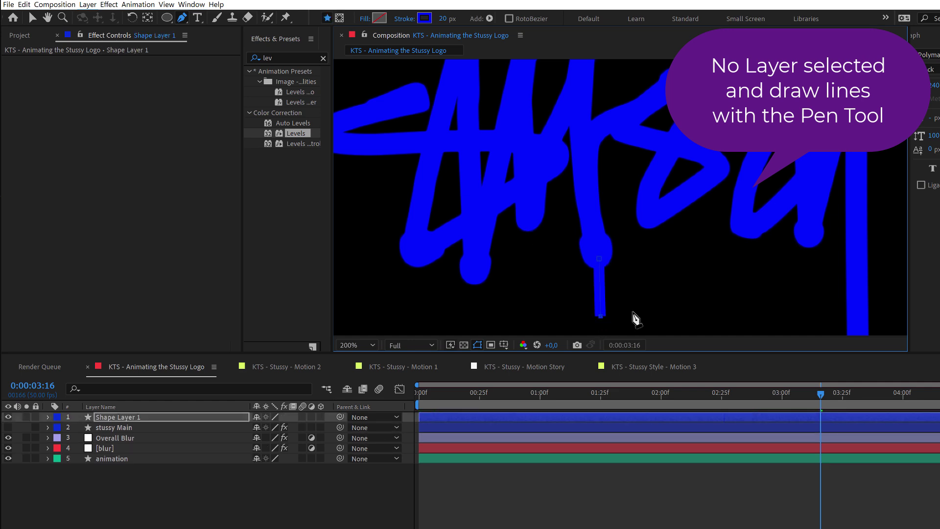
drag(600, 316, 597, 317)
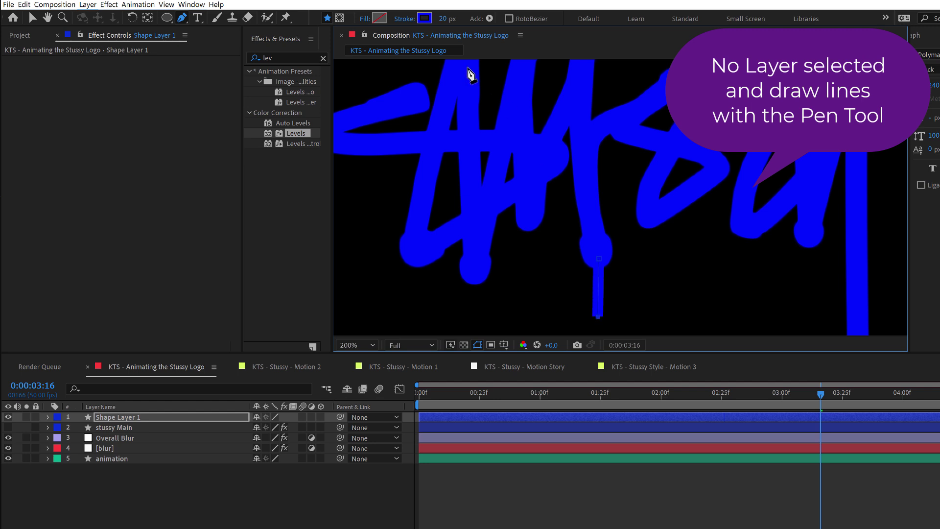
Step: Set the drip line's stroke colour to orange FF6600 and its stroke width to 11 px
click(424, 18)
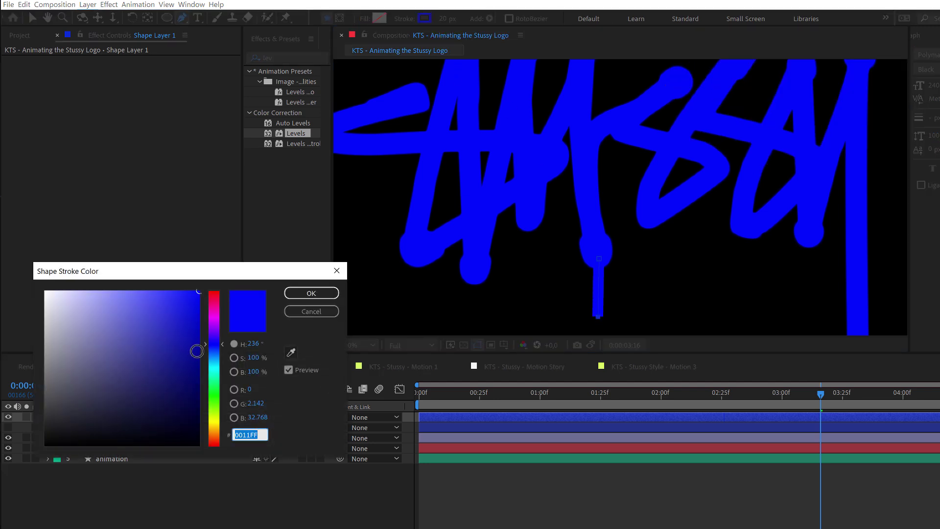
click(214, 326)
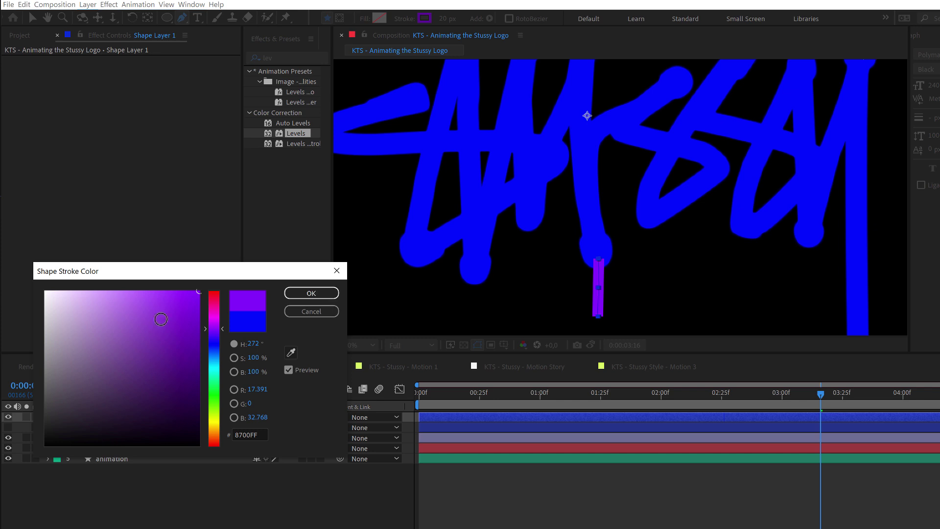
drag(212, 426, 214, 435)
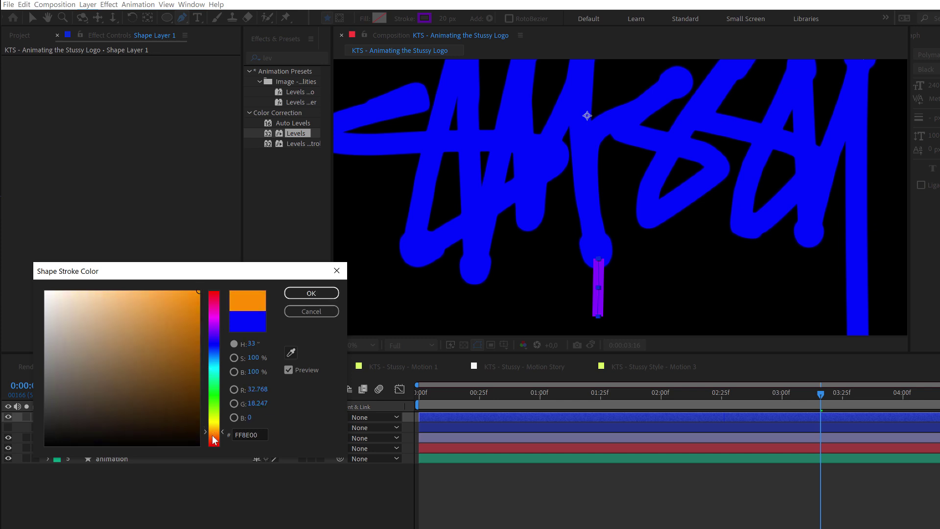
click(311, 293)
drag(450, 24, 442, 20)
Step: Rename the new shape layer as Drops
click(146, 418)
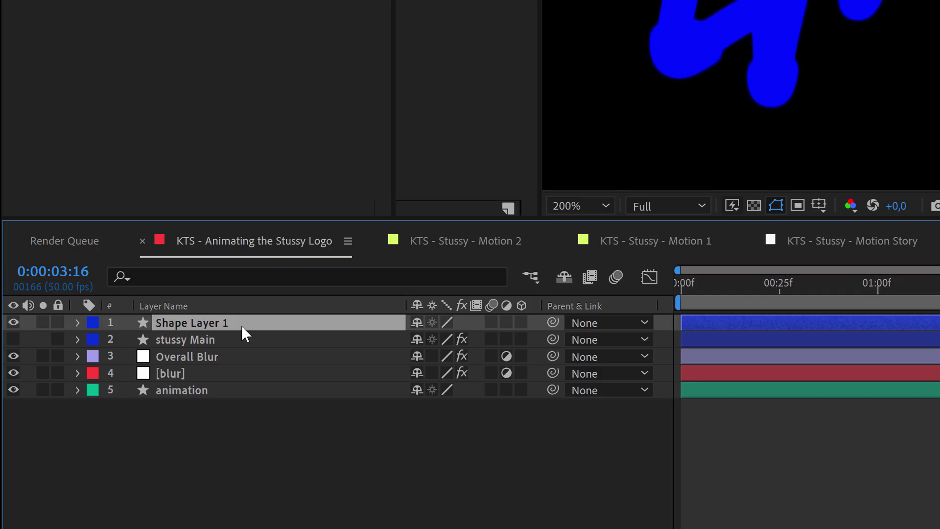
key(Return)
text(Drops)
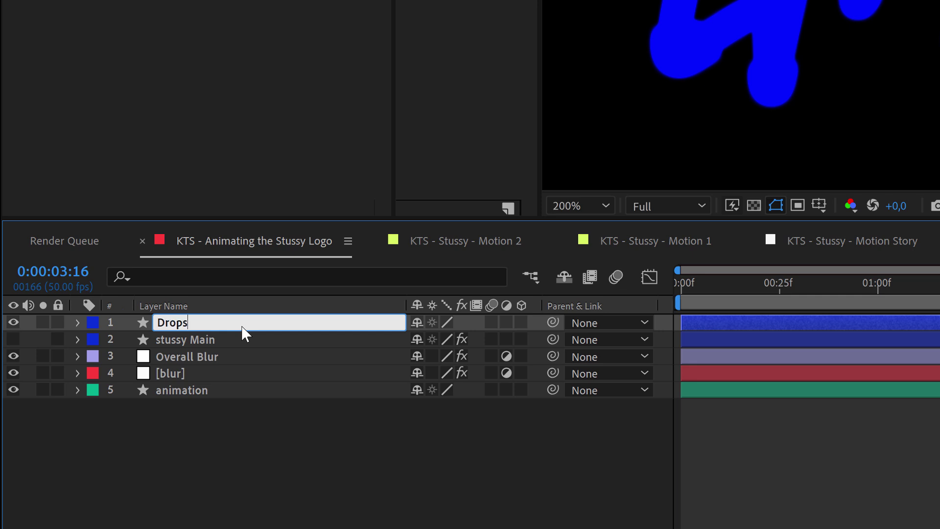
key(Return)
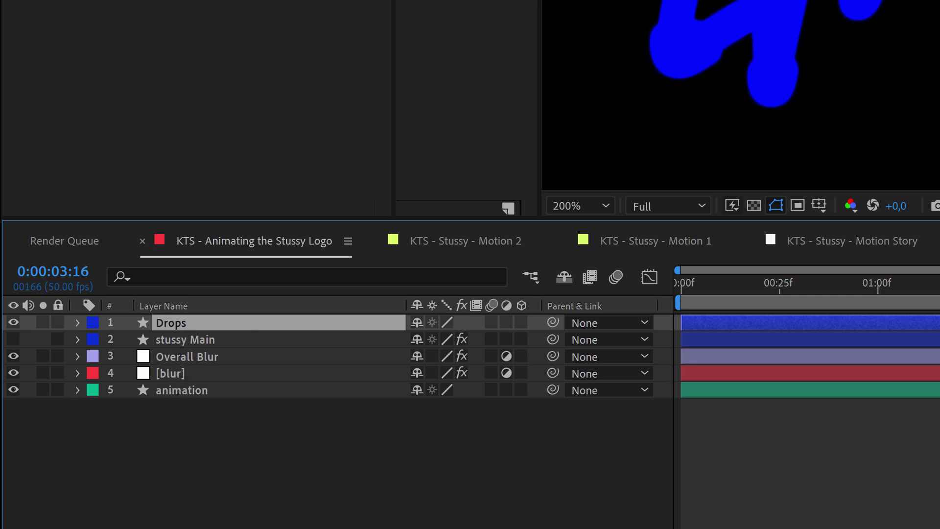
Step: Draw a second short vertical drip on the Drops layer, below the foot of the y's shorter stroke
scroll(607, 235, down, 1)
scroll(607, 235, up, 1)
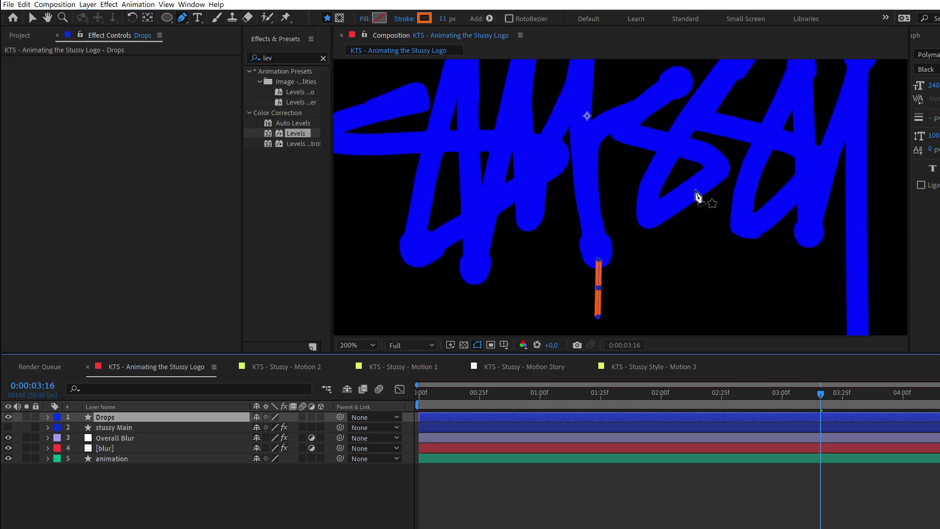
key(space)
mouse_move(685, 195)
mouse_down()
mouse_move(609, 178)
mouse_move(569, 188)
mouse_up()
key(g)
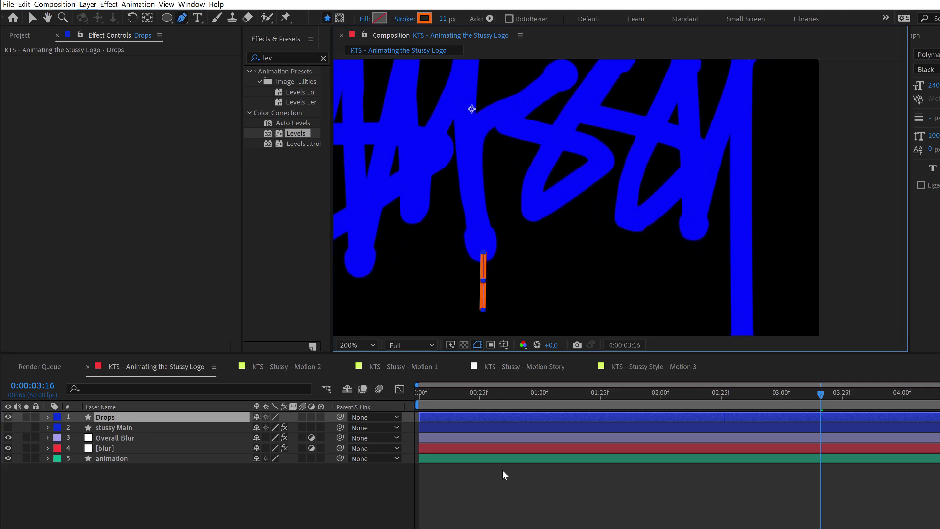
click(507, 477)
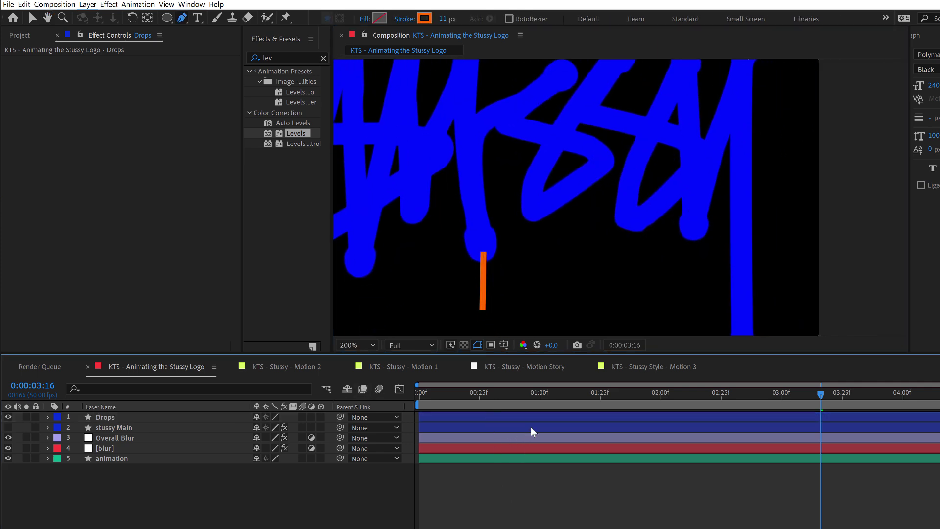
click(519, 417)
click(694, 230)
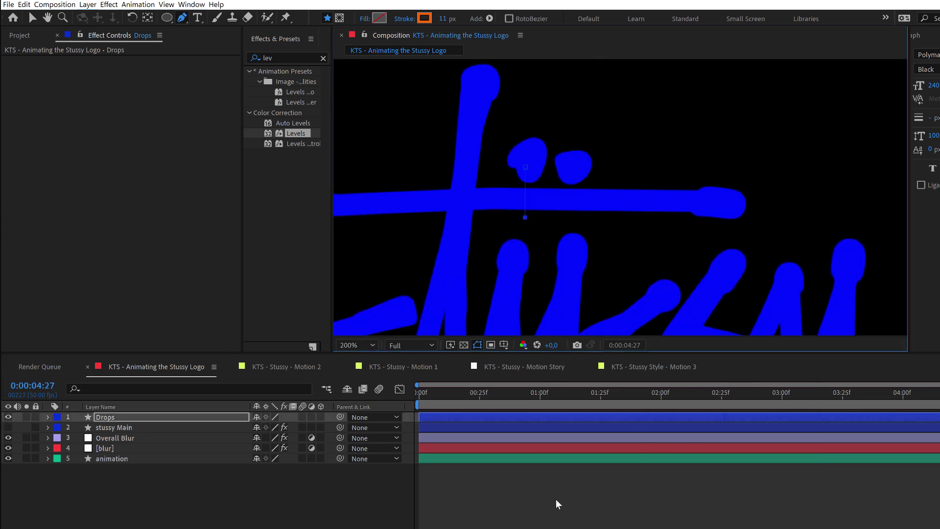
click(556, 499)
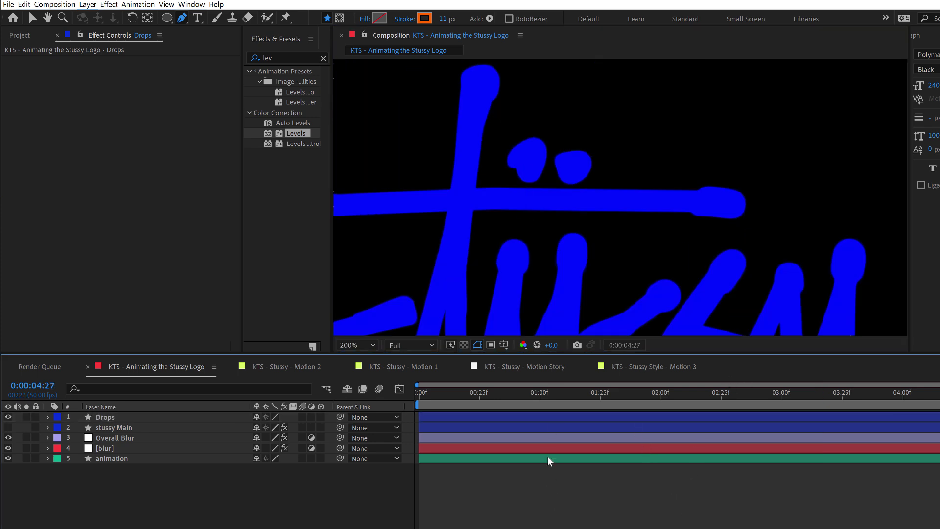
Step: Add drips to the Drops layer below the left umlaut dot and below the left end of the crossbar
click(555, 418)
drag(539, 216, 696, 171)
click(463, 165)
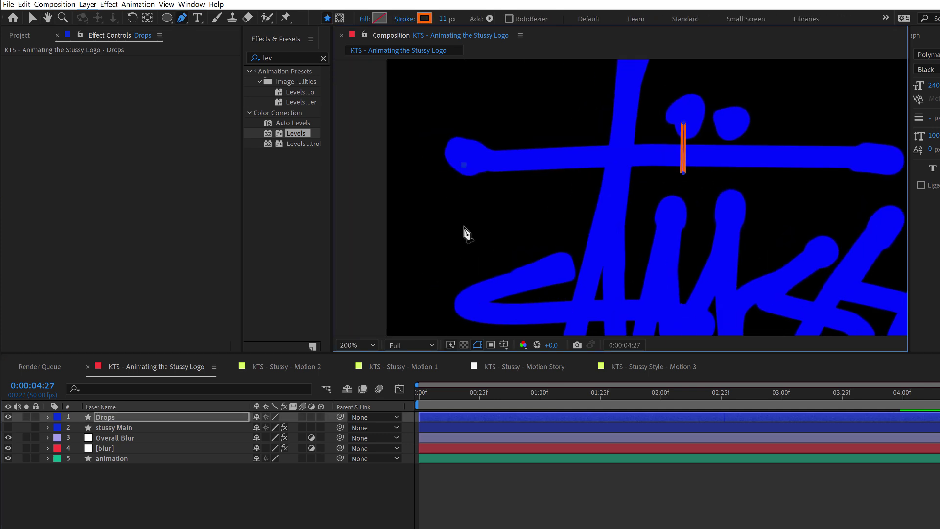
click(463, 226)
click(563, 514)
Step: Add further drips to the Drops layer below the foot of the t and the lower curve of the first s
drag(538, 316, 439, 185)
click(560, 490)
drag(393, 114, 457, 157)
click(211, 417)
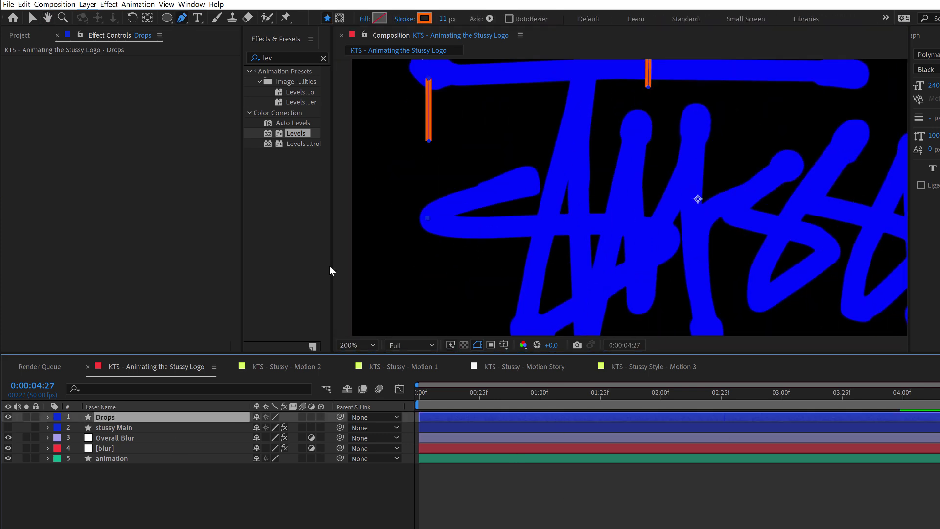
drag(519, 225, 434, 154)
click(597, 489)
click(609, 417)
scroll(525, 306, down, 3)
scroll(525, 305, up, 2)
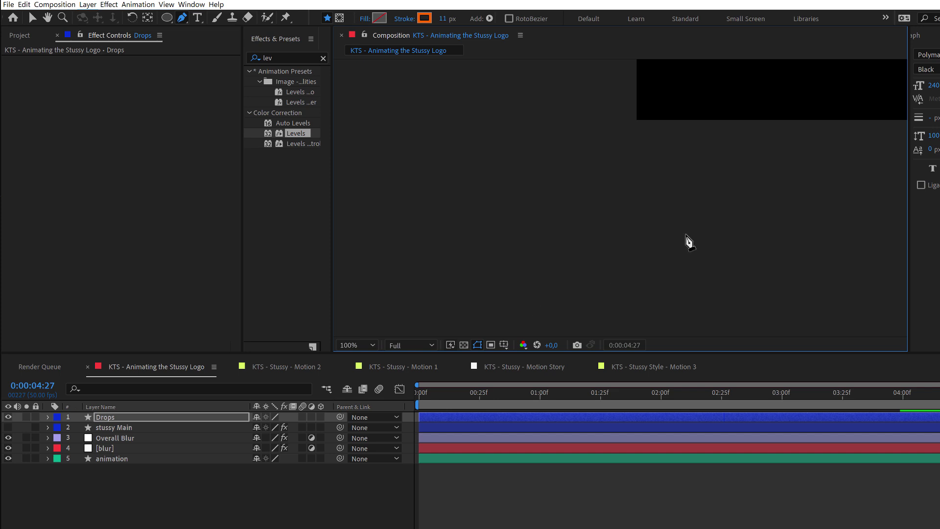
click(364, 345)
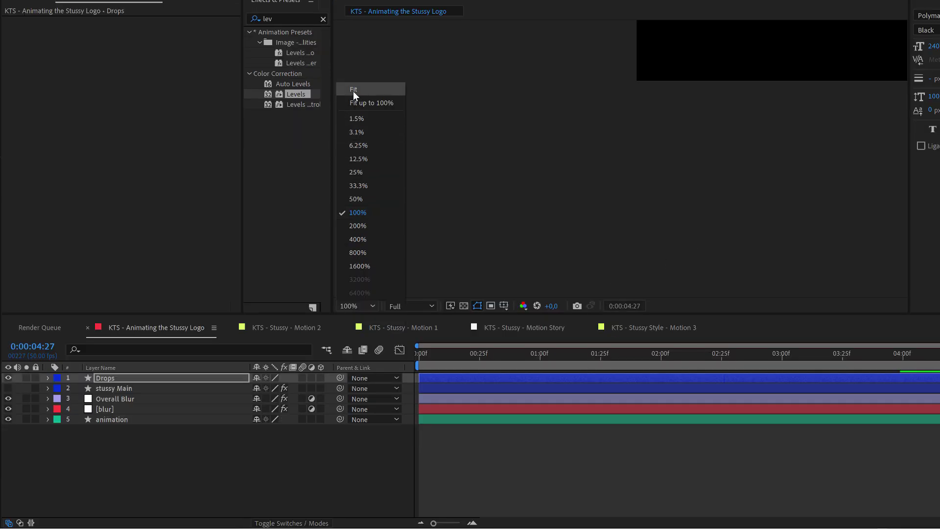
click(354, 130)
scroll(581, 229, up, 1)
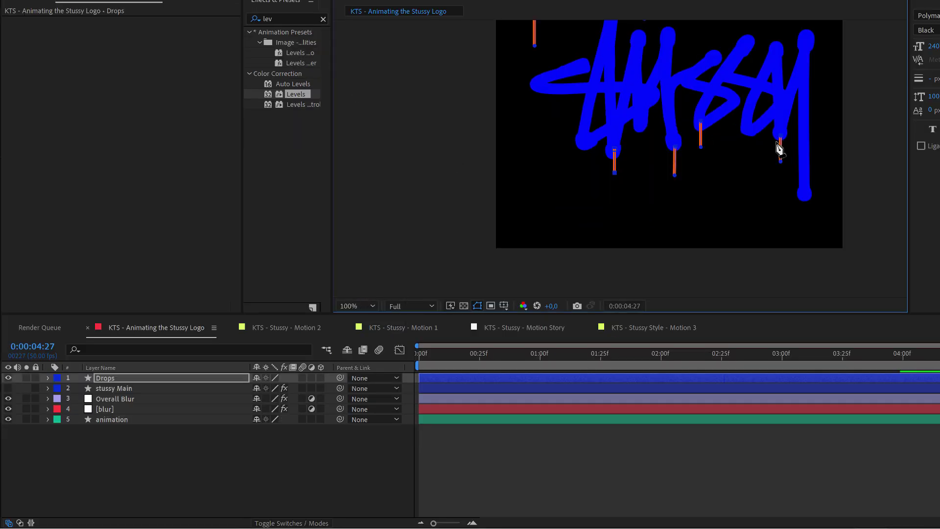
drag(780, 147, 675, 216)
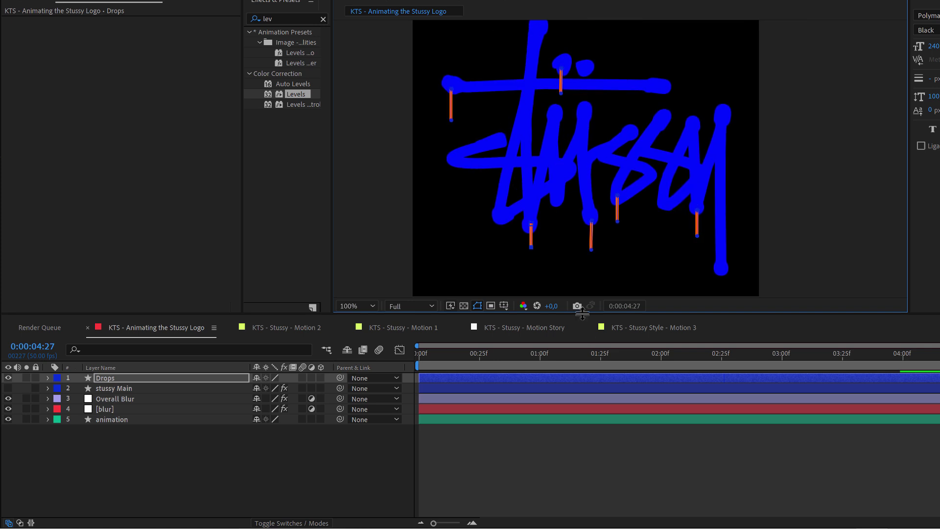
Step: Add Trim Paths to the contents of the Drops layer and set Trim Multiple Shapes to Individually
drag(581, 314, 582, 343)
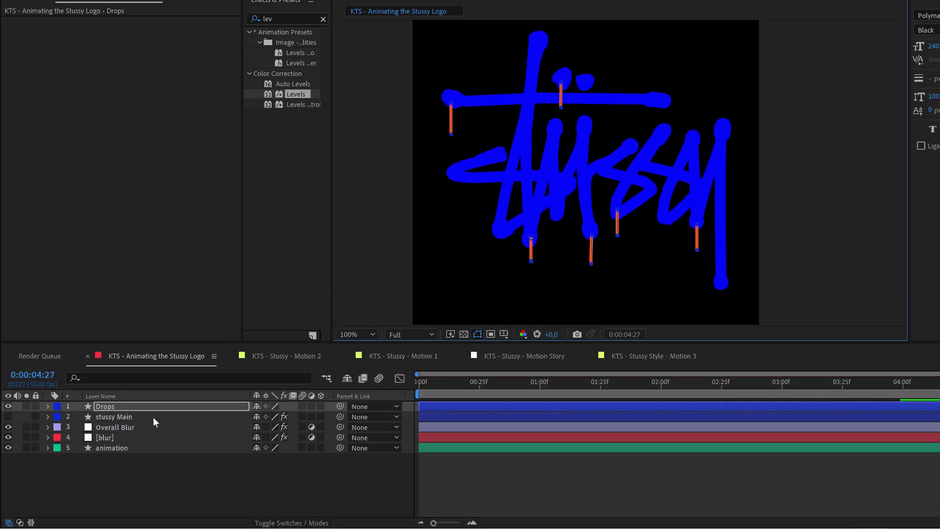
click(123, 406)
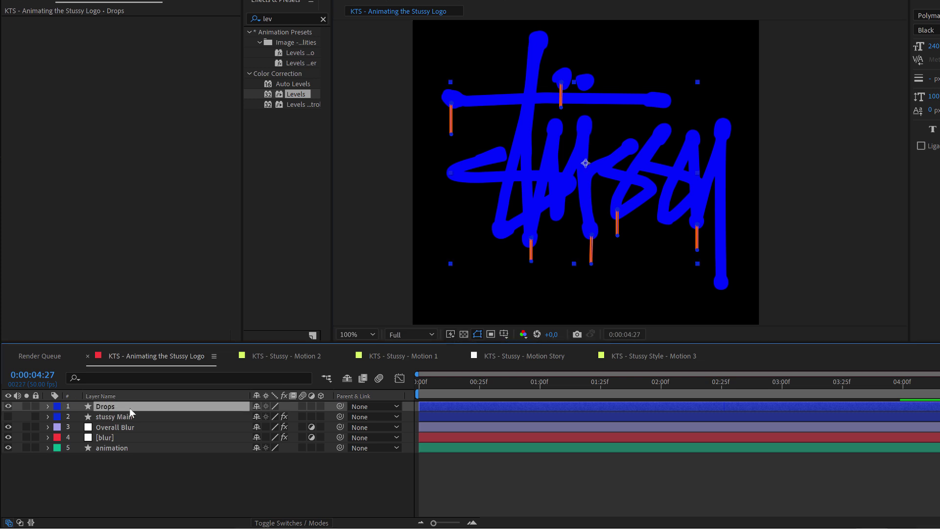
click(48, 406)
click(58, 417)
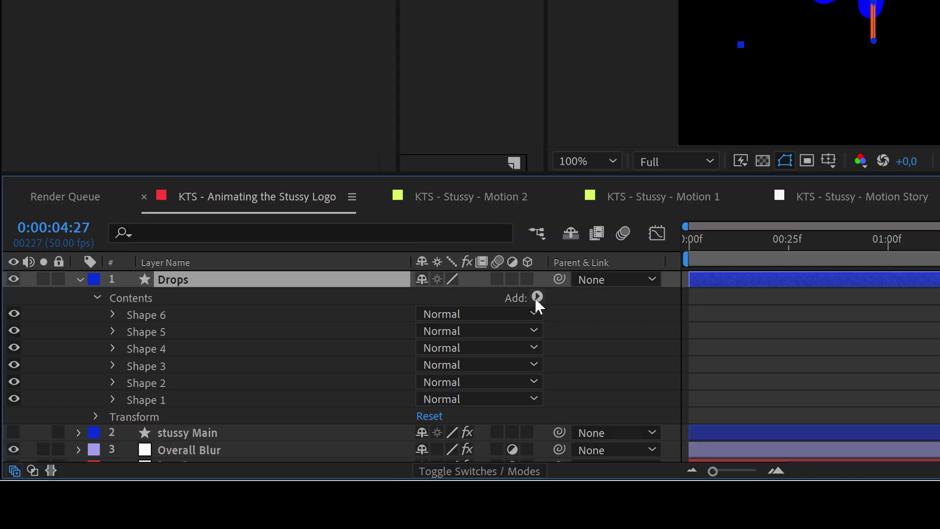
click(327, 417)
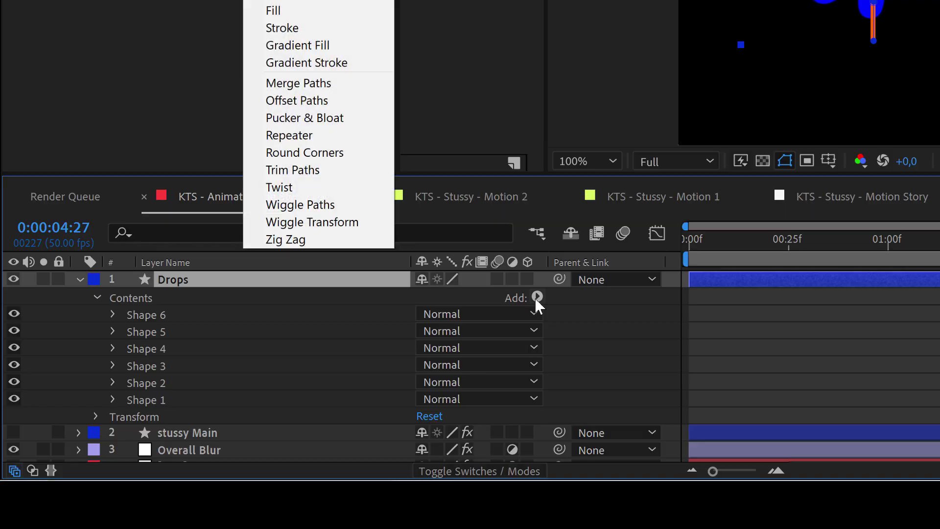
click(292, 170)
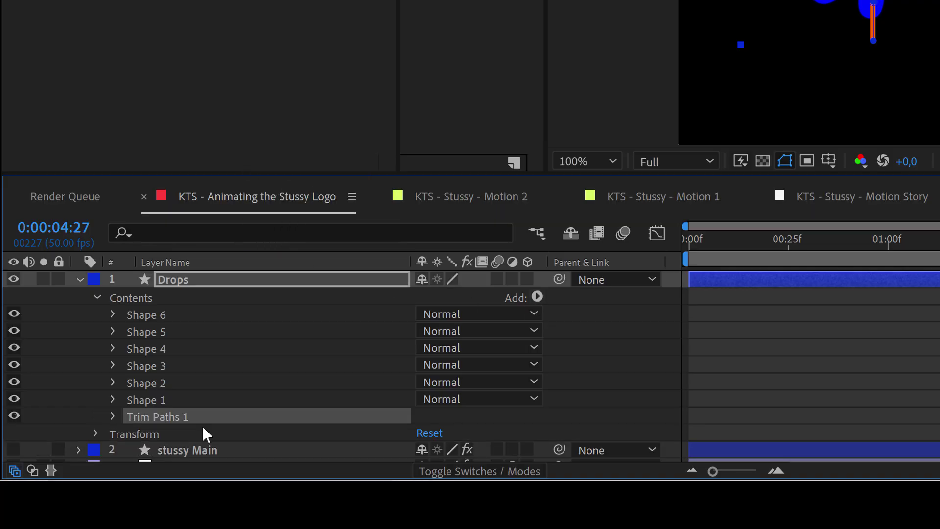
click(113, 416)
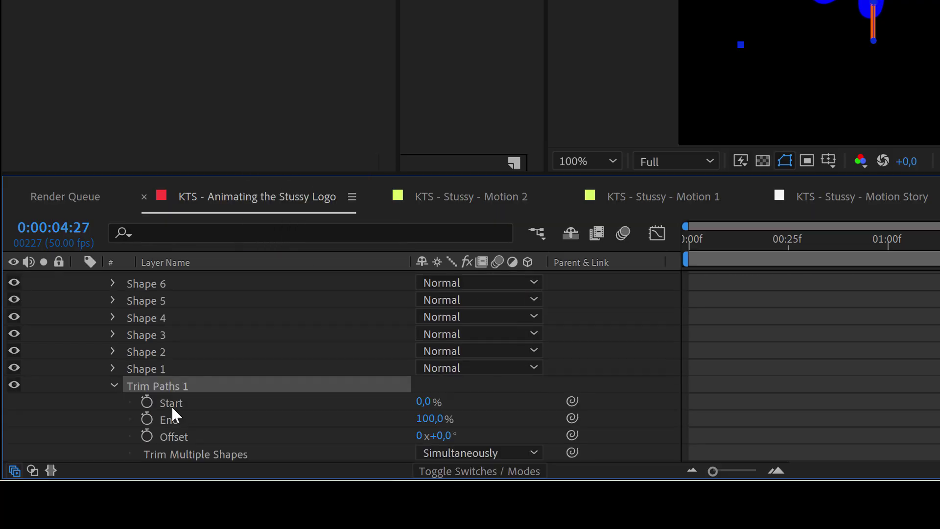
click(442, 454)
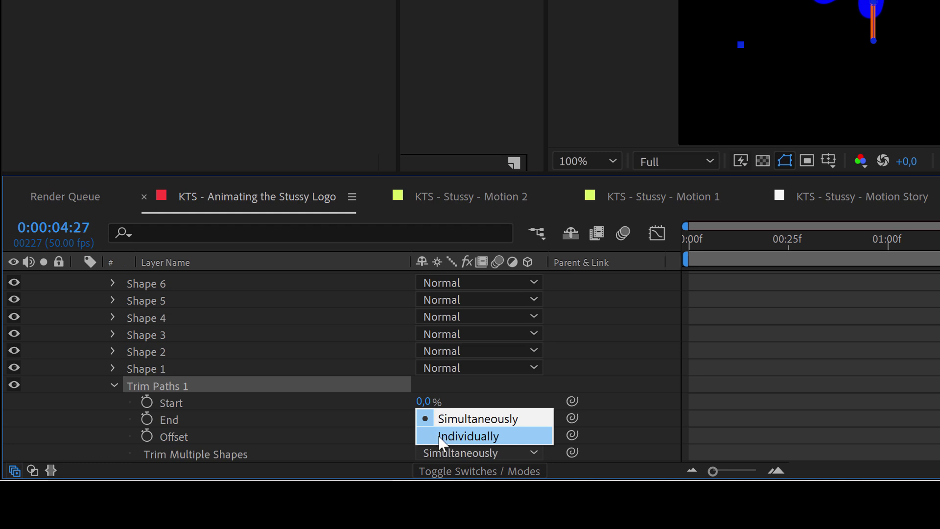
click(442, 437)
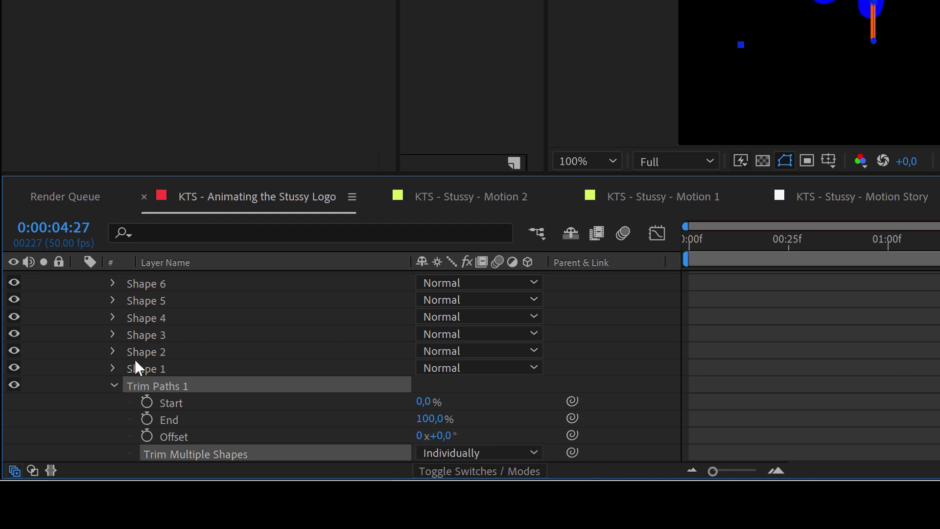
Step: Keyframe the drips' Trim Paths End at 100% at 0:00:04:27 and at 0% at 0:00:02:42
click(145, 420)
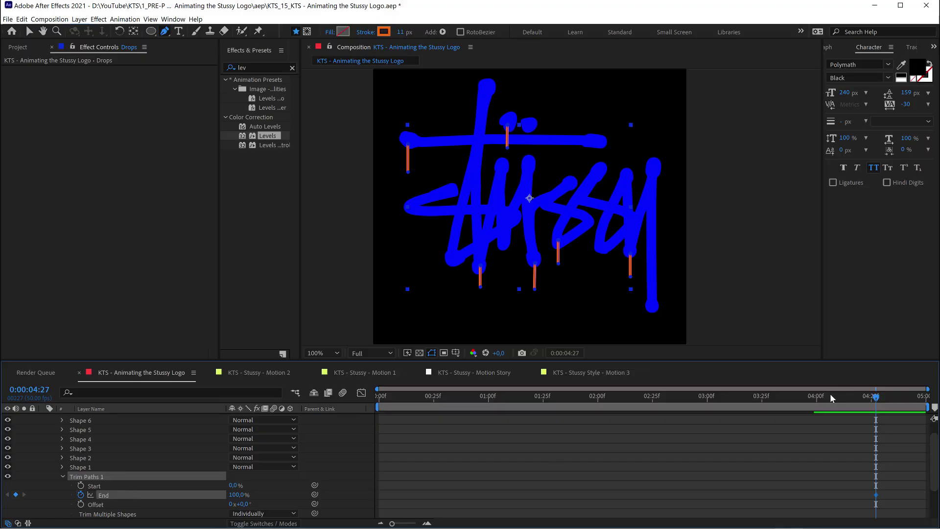
mouse_move(827, 394)
mouse_down()
mouse_move(600, 401)
mouse_move(689, 398)
mouse_up()
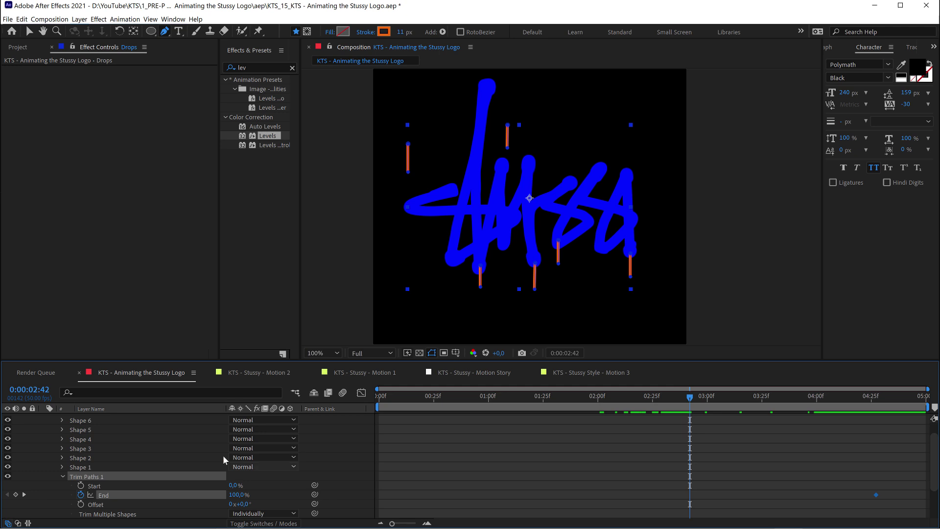
drag(234, 495, 113, 485)
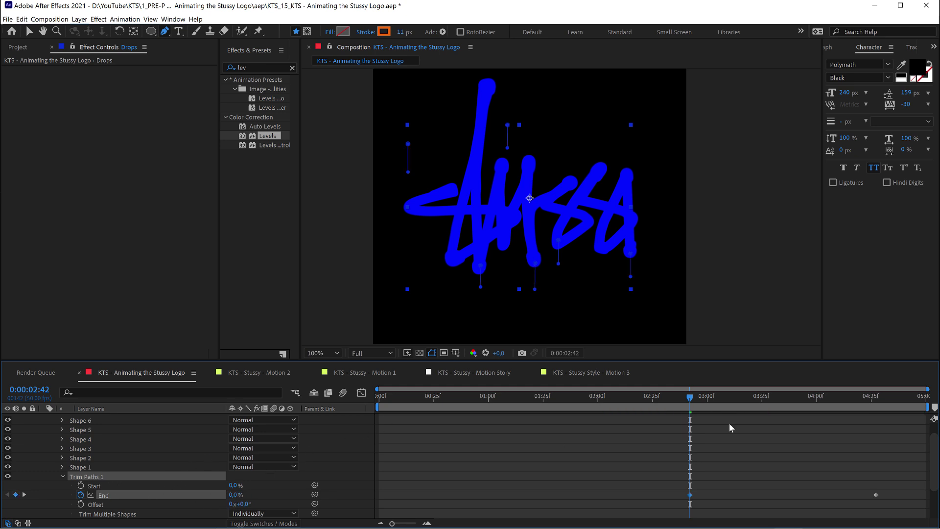
Step: Retime the drips' End keyframes, moving the 0% one to 0:00:03:01 and the 100% one to about 0:00:04:36
mouse_move(700, 394)
mouse_down()
mouse_move(821, 402)
mouse_move(797, 402)
mouse_up()
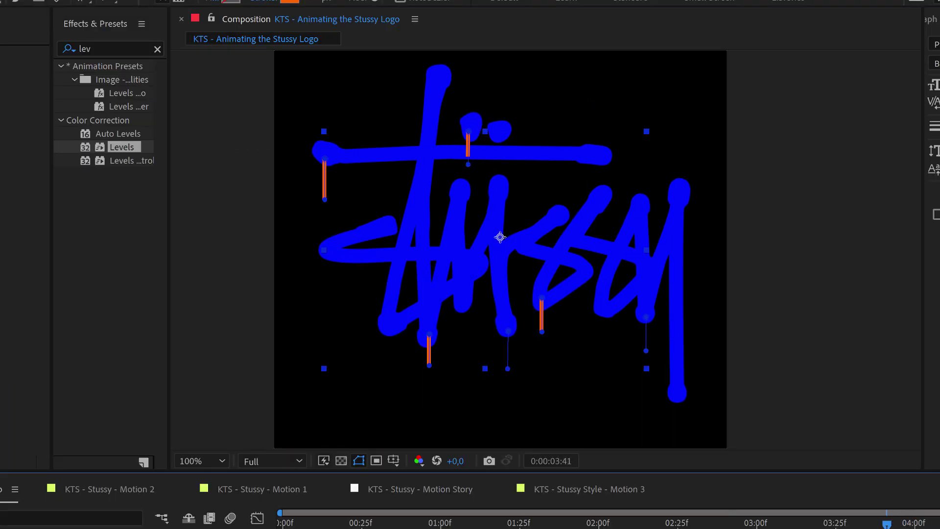
mouse_move(886, 523)
mouse_down()
mouse_move(868, 523)
mouse_move(880, 523)
mouse_up()
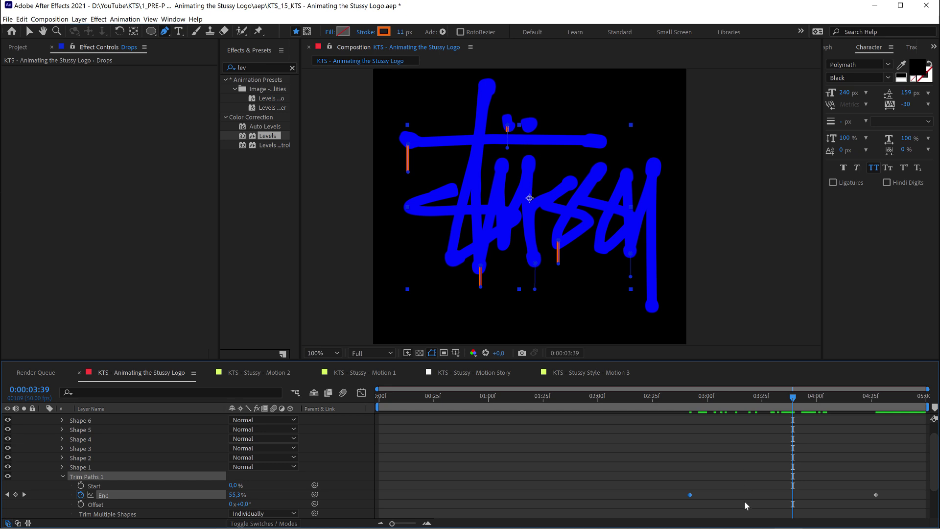
drag(695, 498, 714, 498)
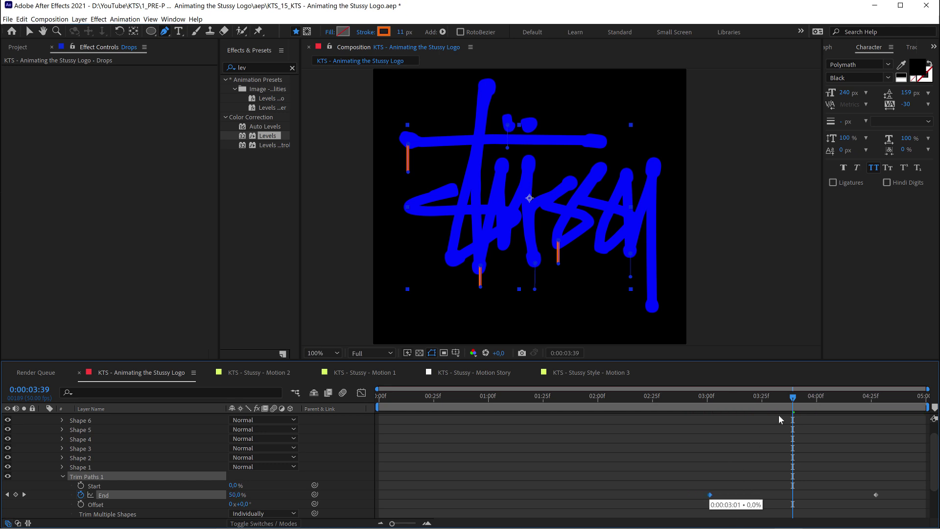
drag(792, 399, 865, 410)
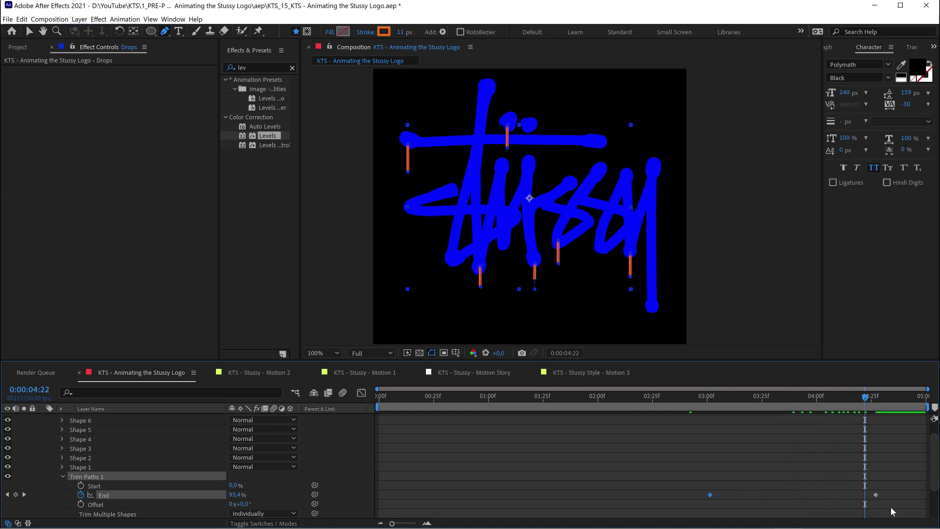
click(877, 495)
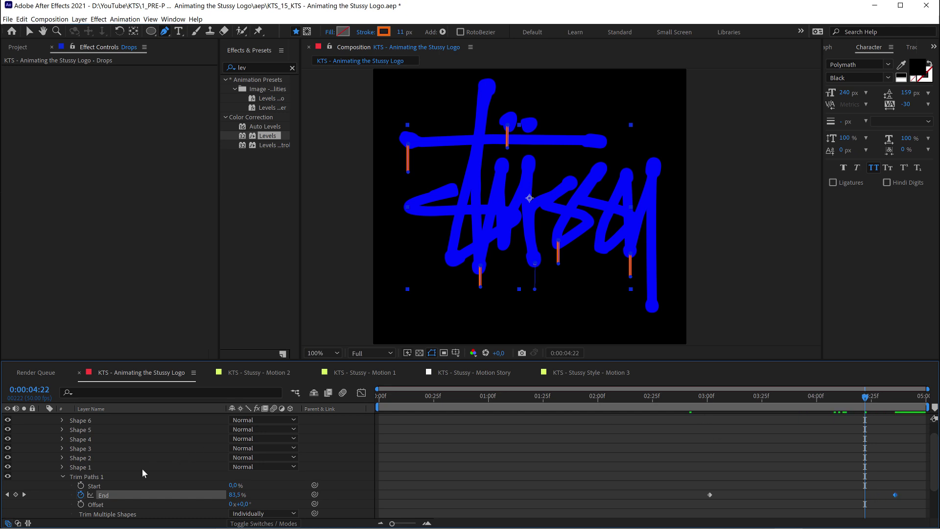
Step: Collapse the Drops layer and move it below the [blur] layer, directly above the animation layer
scroll(143, 473, up, 2)
click(43, 419)
click(105, 419)
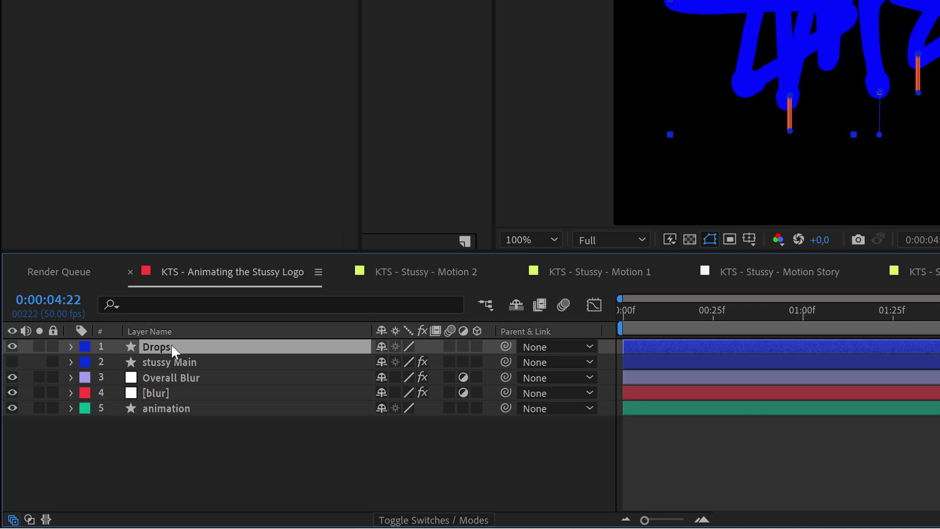
drag(171, 345, 169, 397)
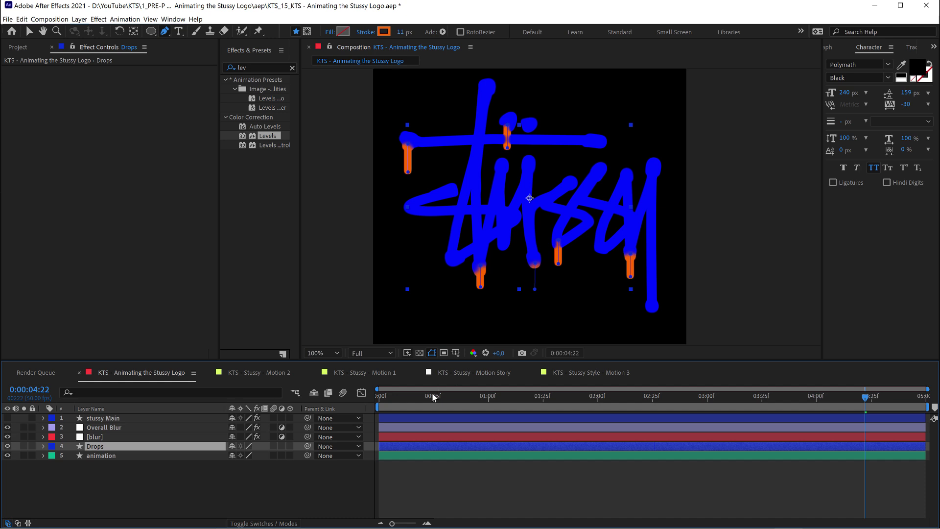
Step: Reduce the stroke width of the drips on the Drops layer to 2 px and check the drips in the composition
mouse_move(432, 397)
mouse_down()
mouse_move(420, 399)
mouse_move(832, 402)
mouse_up()
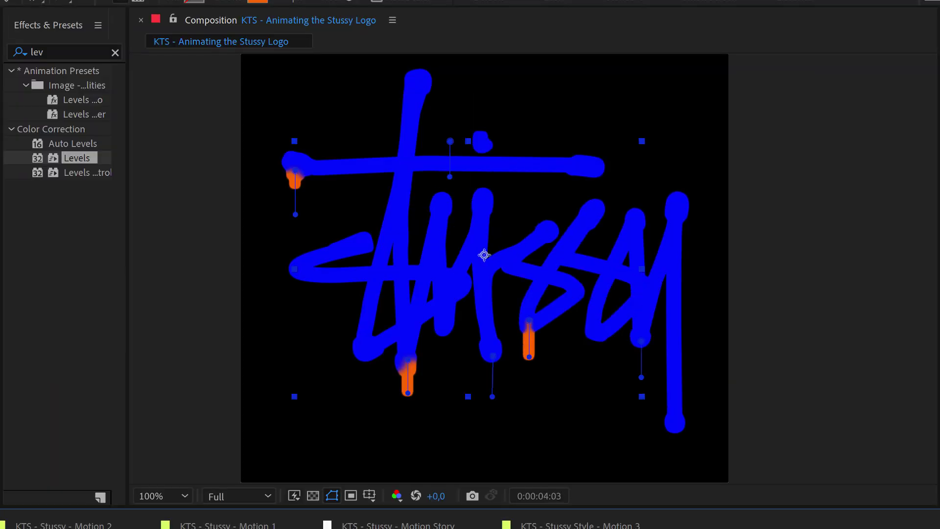
drag(901, 528, 938, 528)
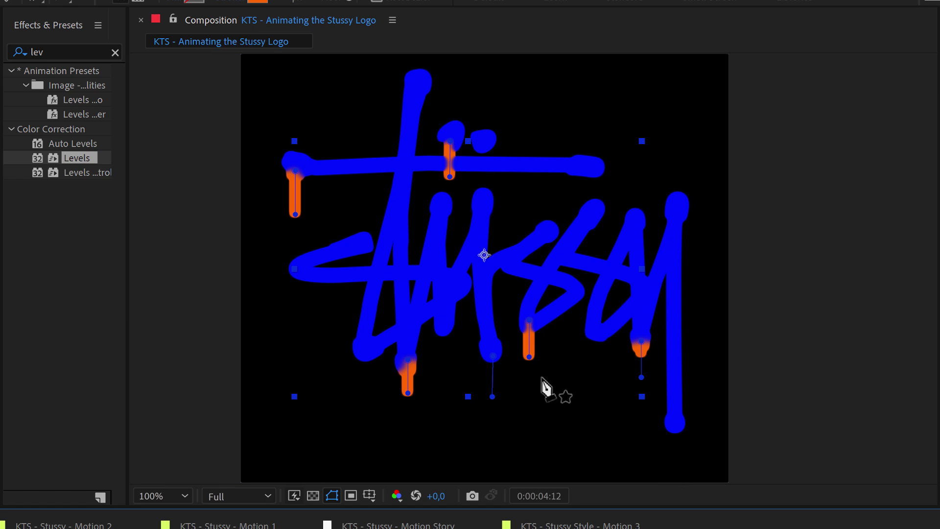
scroll(542, 380, up, 1)
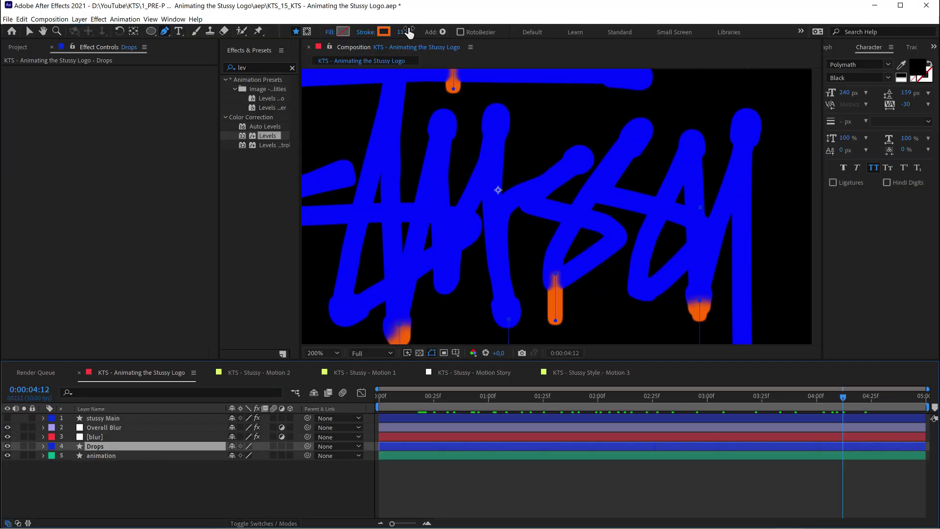
drag(401, 33, 390, 31)
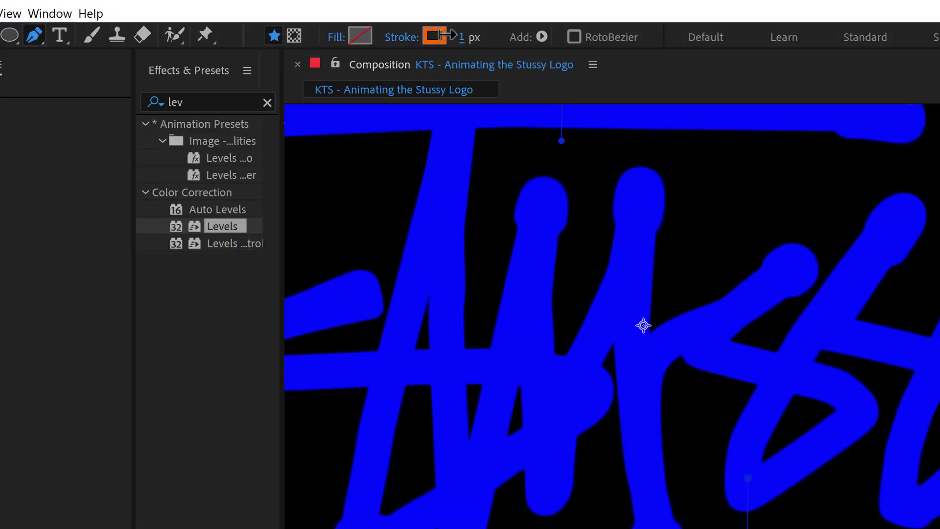
drag(448, 34, 450, 35)
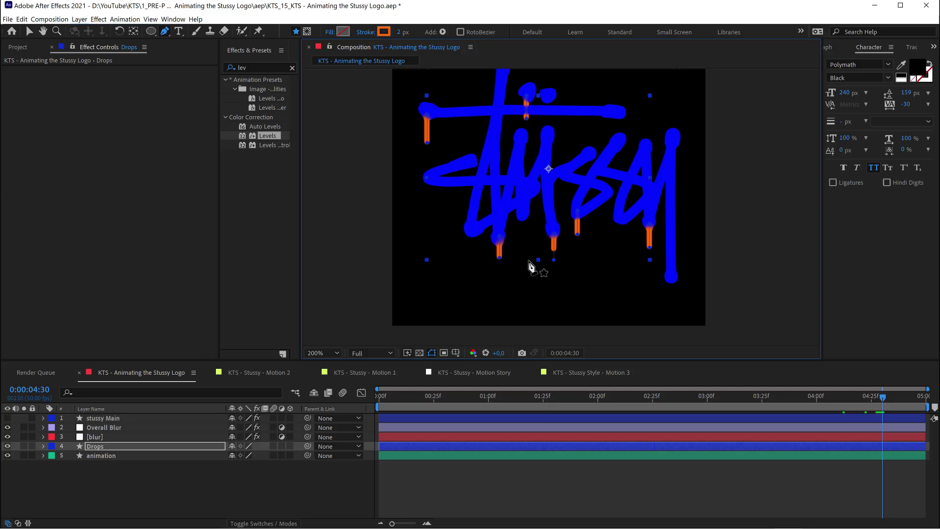
scroll(530, 267, up, 1)
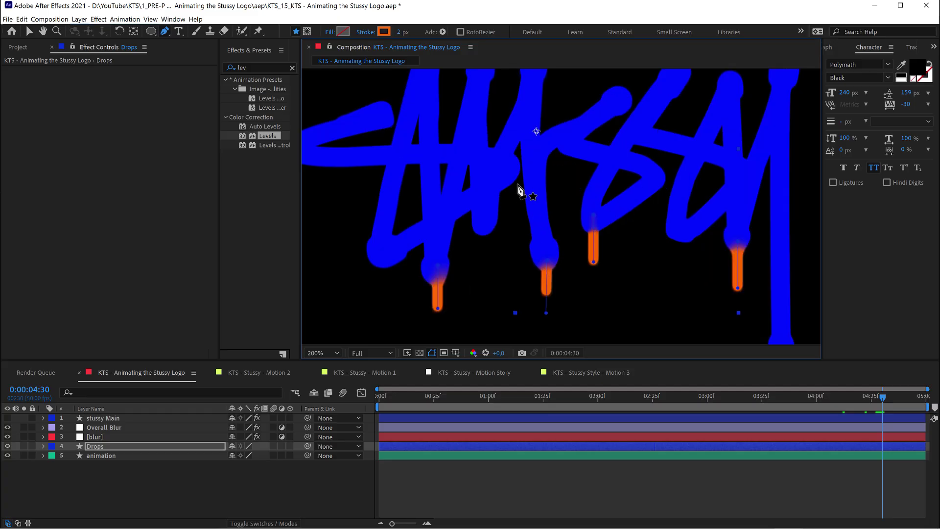
key(space)
drag(509, 144, 527, 188)
key(g)
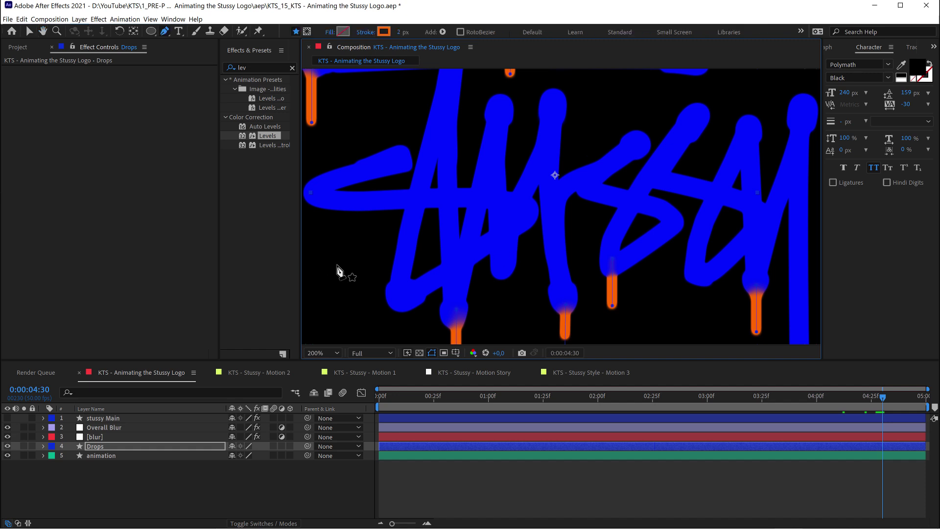
key(comma)
key(period)
Step: Apply the Fill effect to the Overall Blur layer and set its colour to white, FFFFFF
click(105, 428)
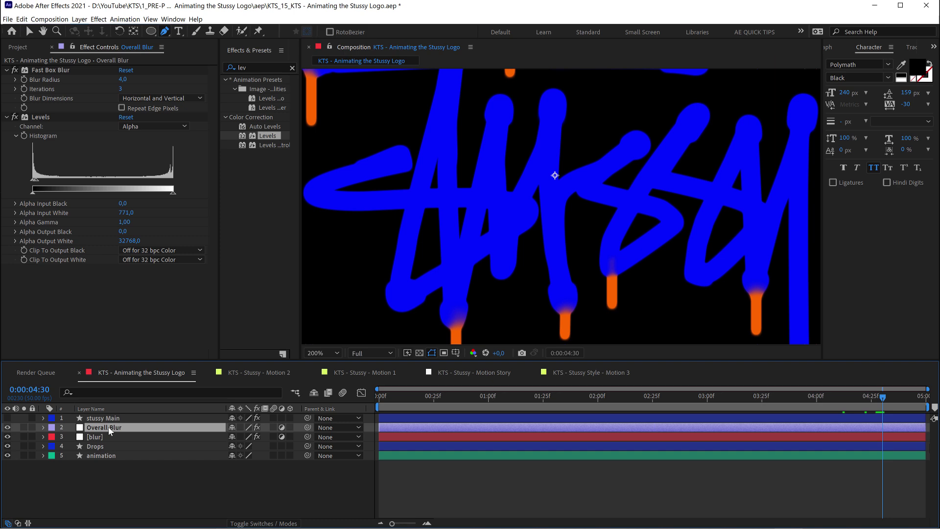
click(252, 67)
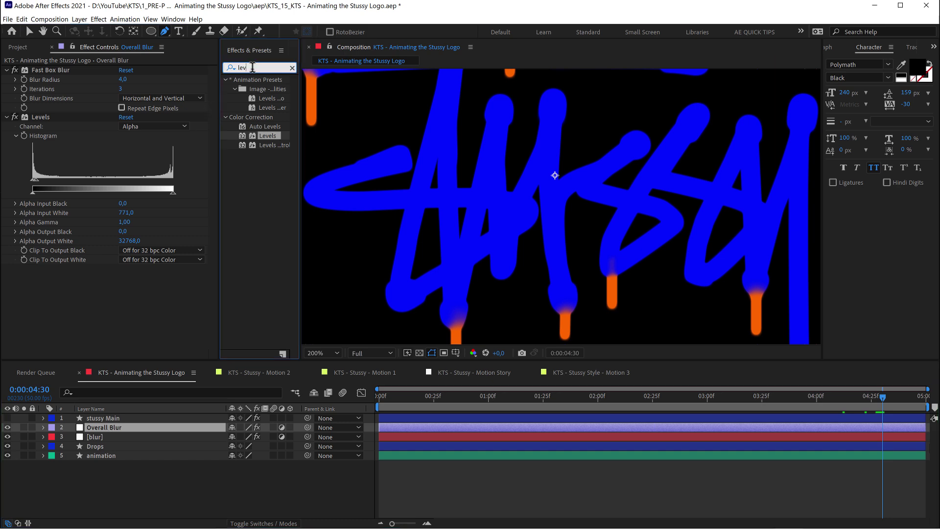
text(fill)
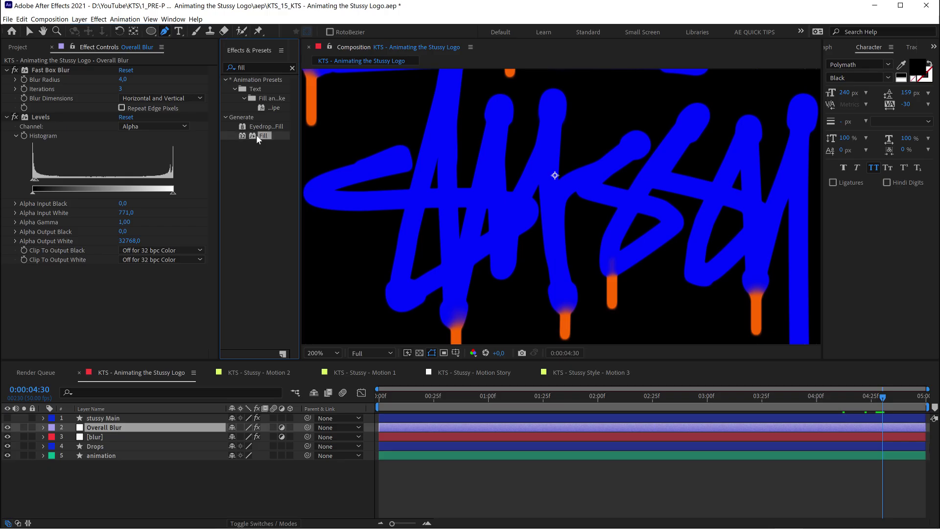
double_click(409, 215)
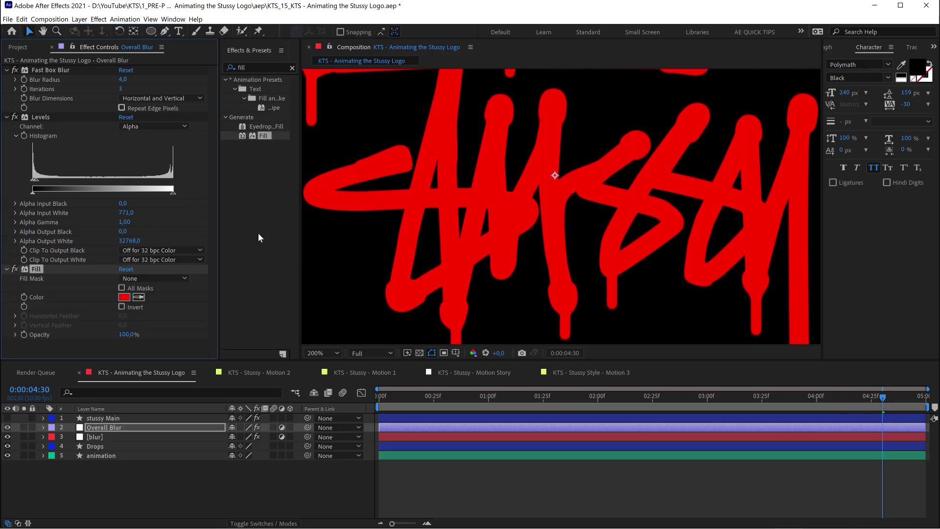
click(124, 296)
text(FFFFFF)
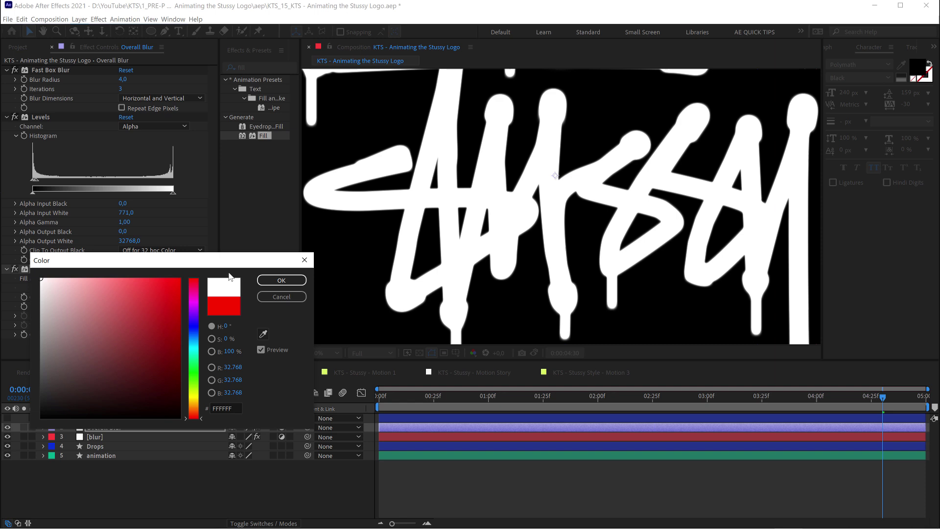
click(282, 280)
drag(620, 231, 594, 231)
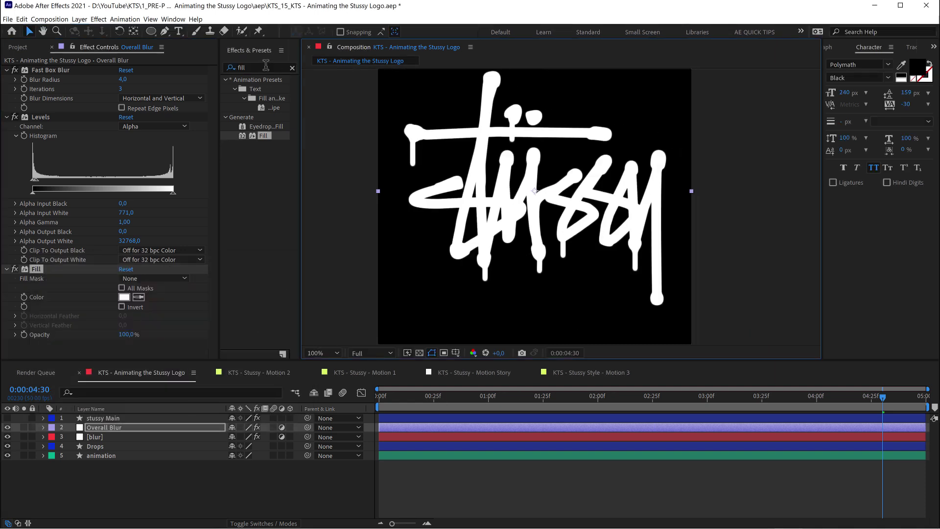
Step: Apply the Roughen Edges effect to the Overall Blur layer below Fill and set its Border to 4,20
click(265, 65)
text(ro)
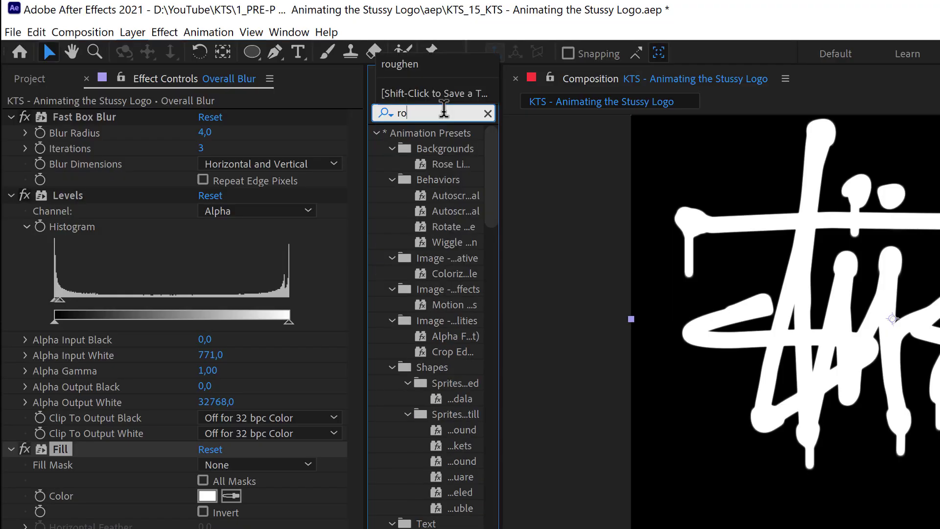
text(ugh)
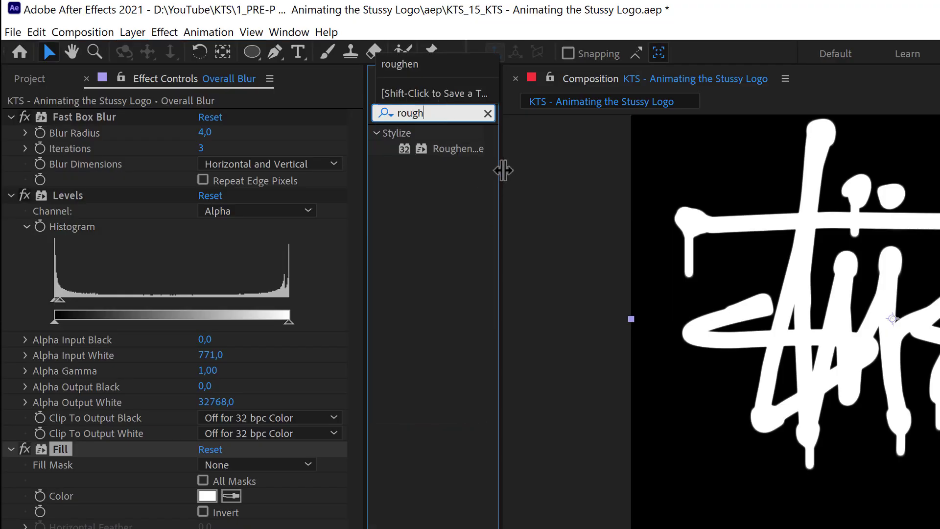
drag(501, 168, 586, 168)
drag(475, 153, 117, 428)
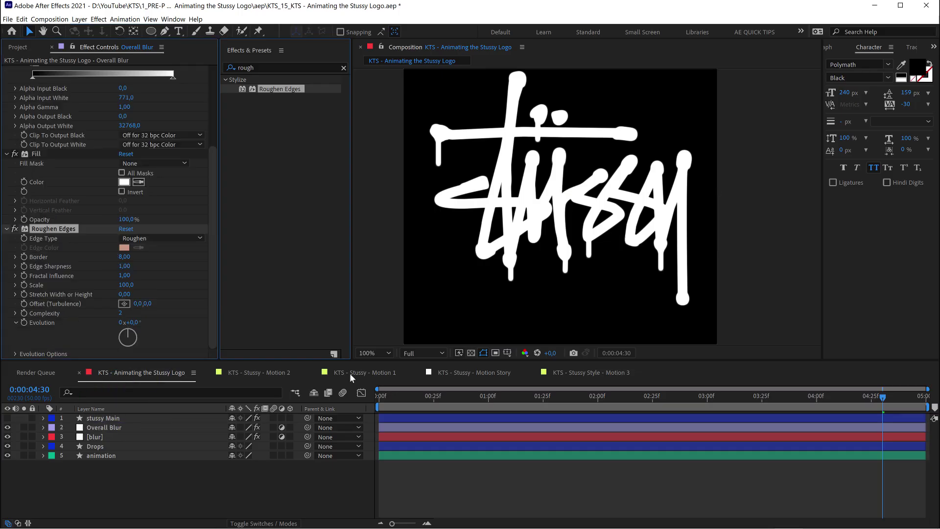
scroll(558, 231, up, 2)
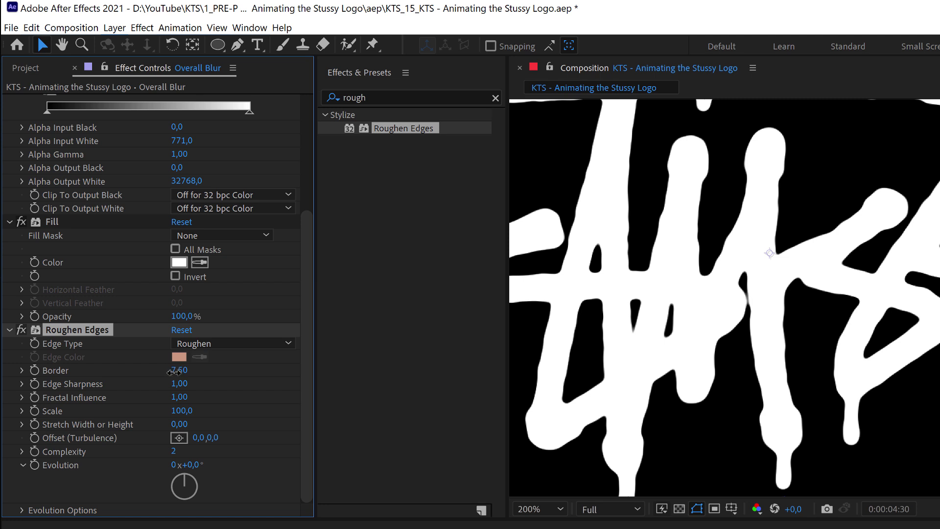
drag(169, 374, 152, 377)
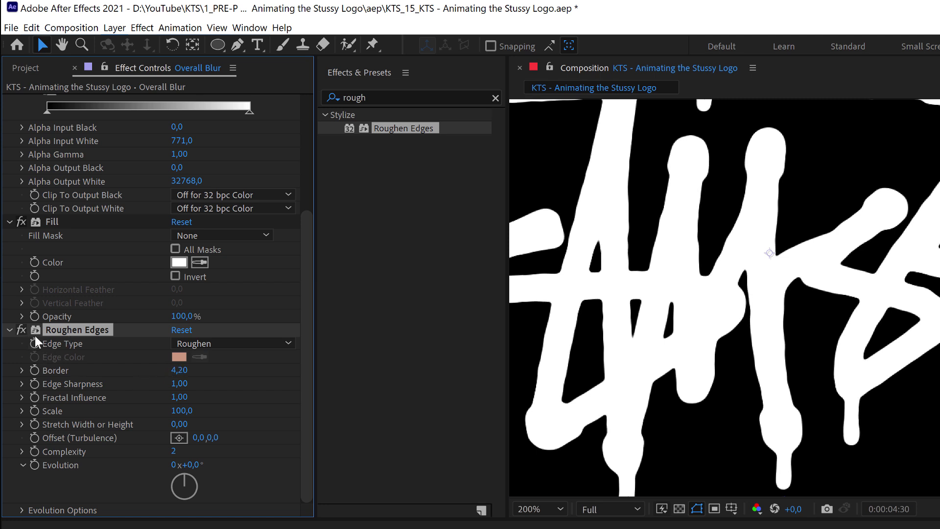
Step: Duplicate the Roughen Edges effect on the Overall Blur layer and set the copy's Scale to 23
key(ctrl+d)
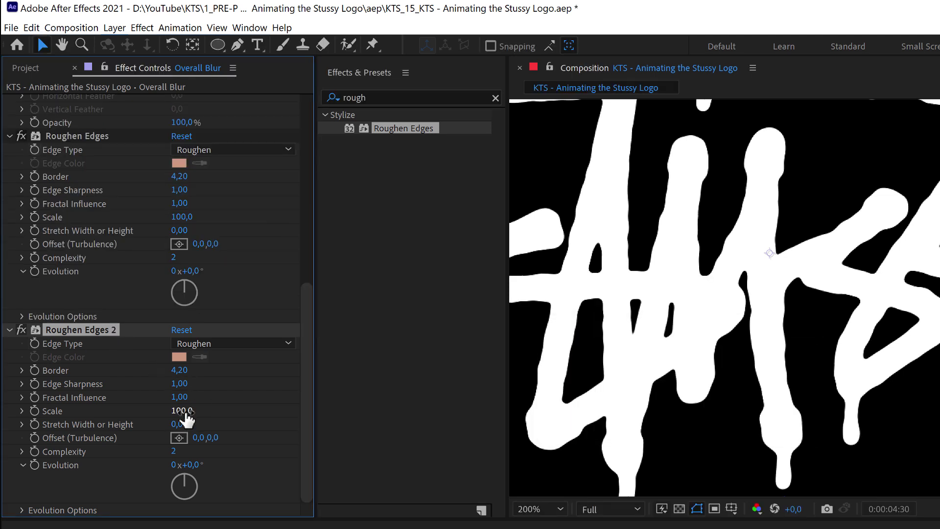
drag(159, 411, 115, 411)
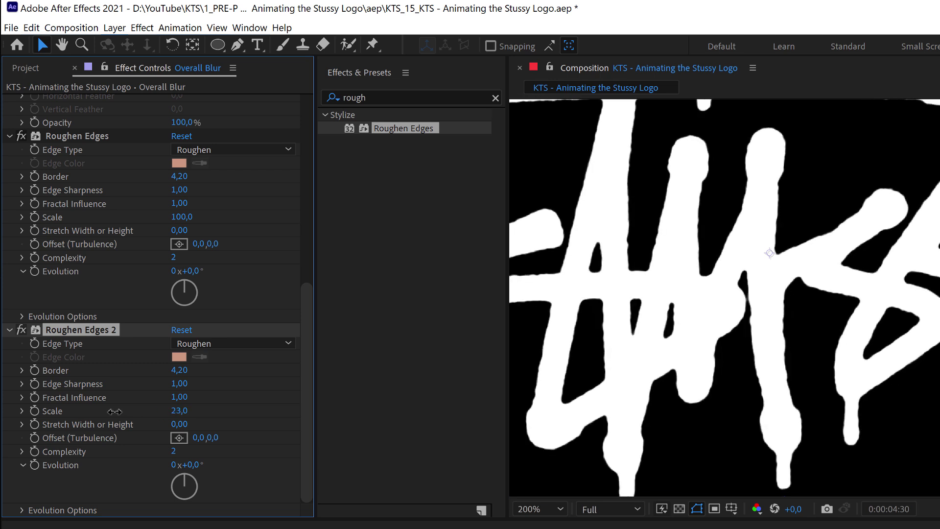
Step: Set the Border of the second Roughen Edges effect on the Overall Blur layer to 2
click(169, 369)
click(176, 375)
text(2)
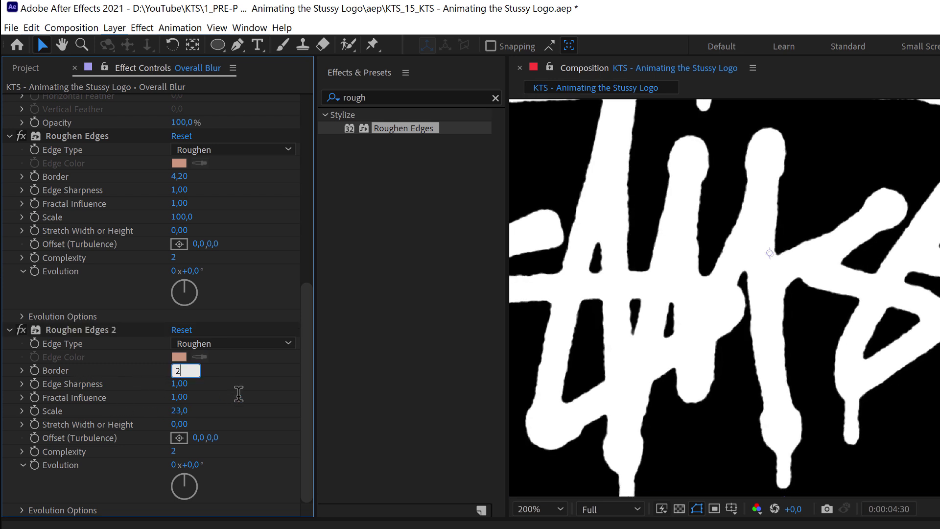
key(Return)
scroll(879, 350, down, 1)
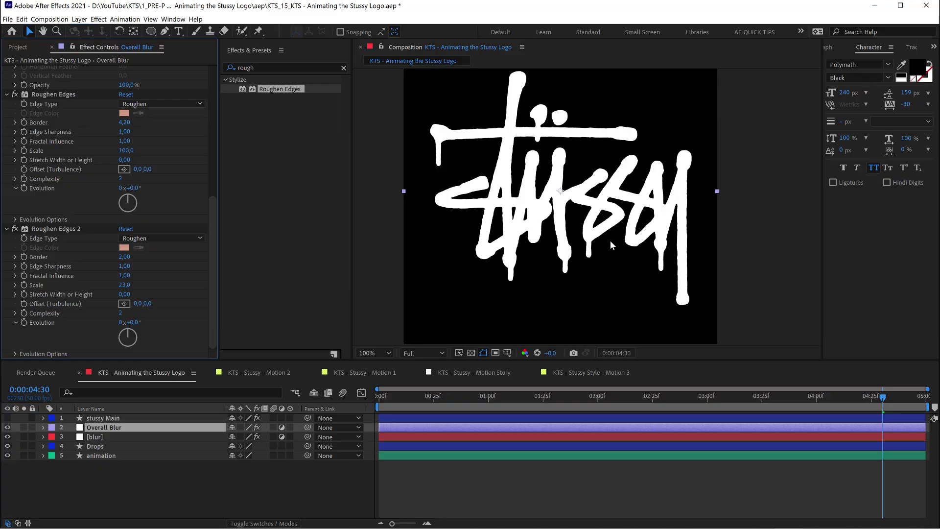
drag(576, 224, 587, 235)
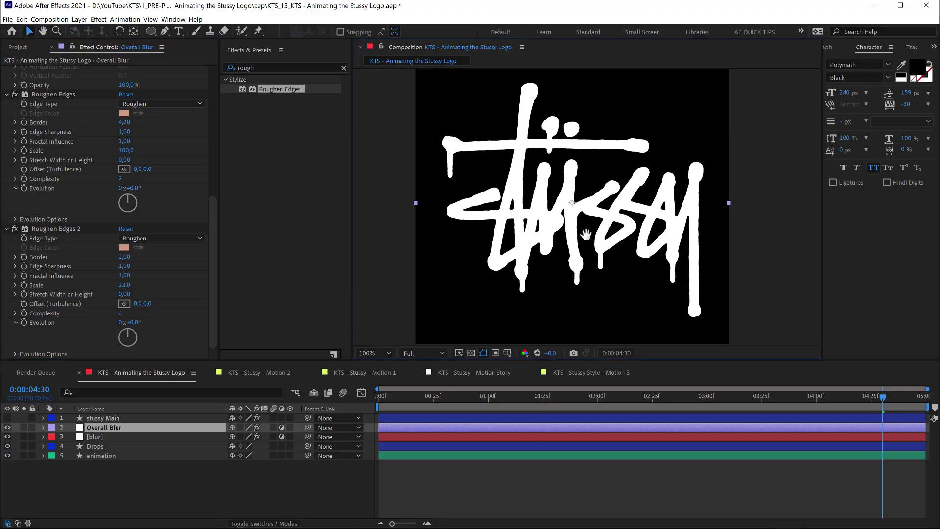
Step: Preview the logo animation from the start and compare the effects on the blur and Overall Blur layers
key(space)
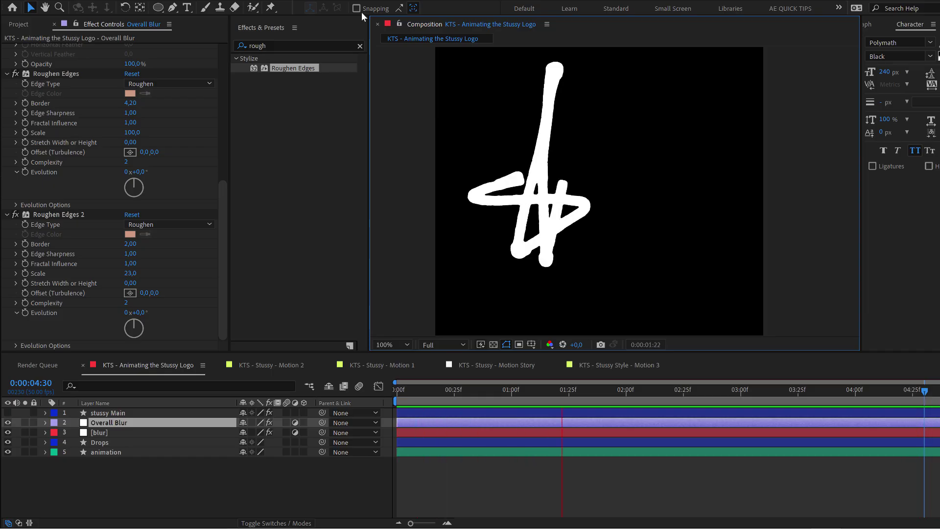
click(104, 434)
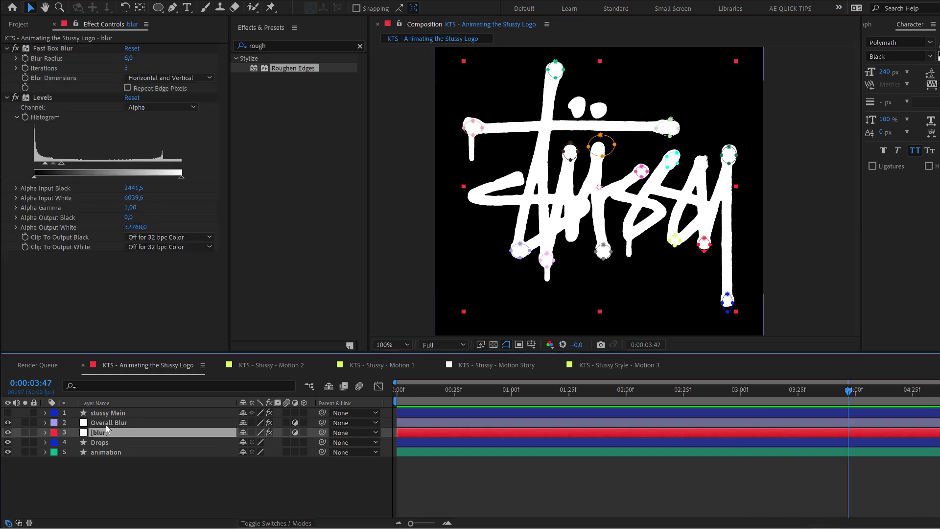
click(105, 423)
click(102, 432)
click(103, 424)
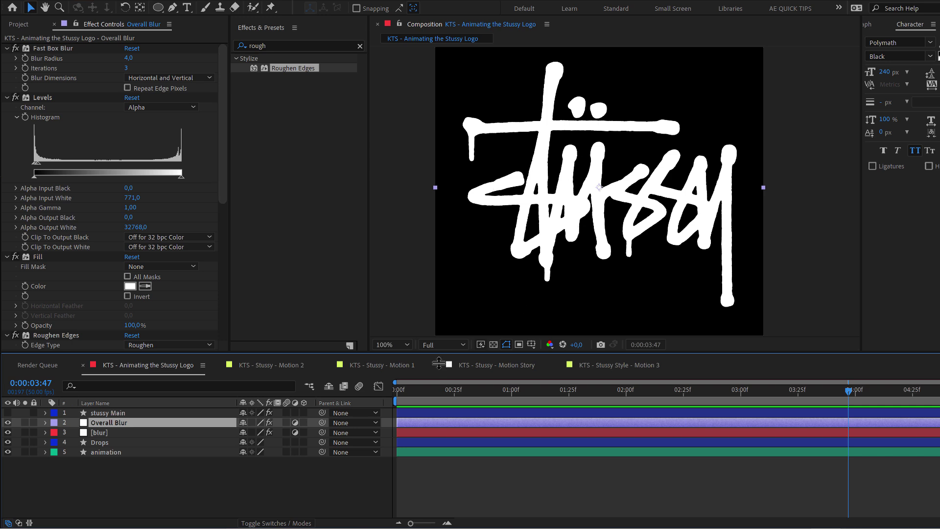
drag(429, 385, 403, 393)
key(space)
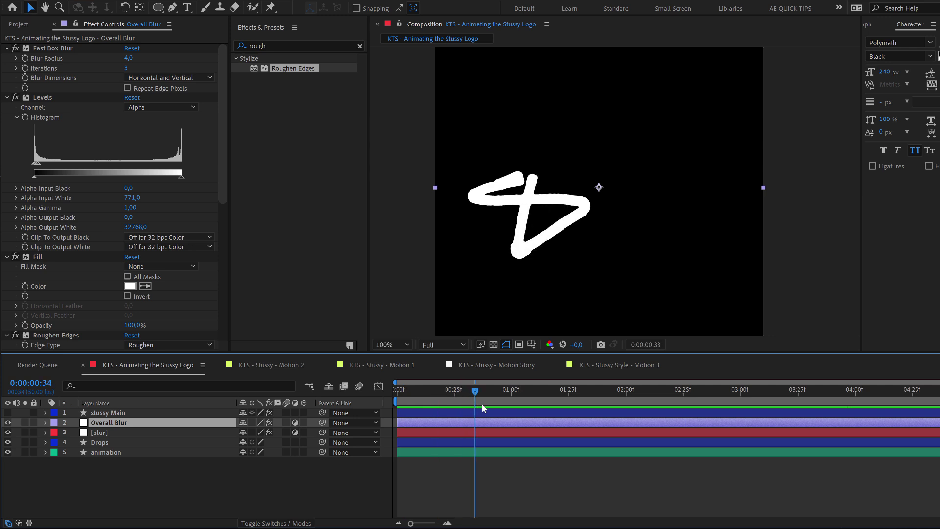